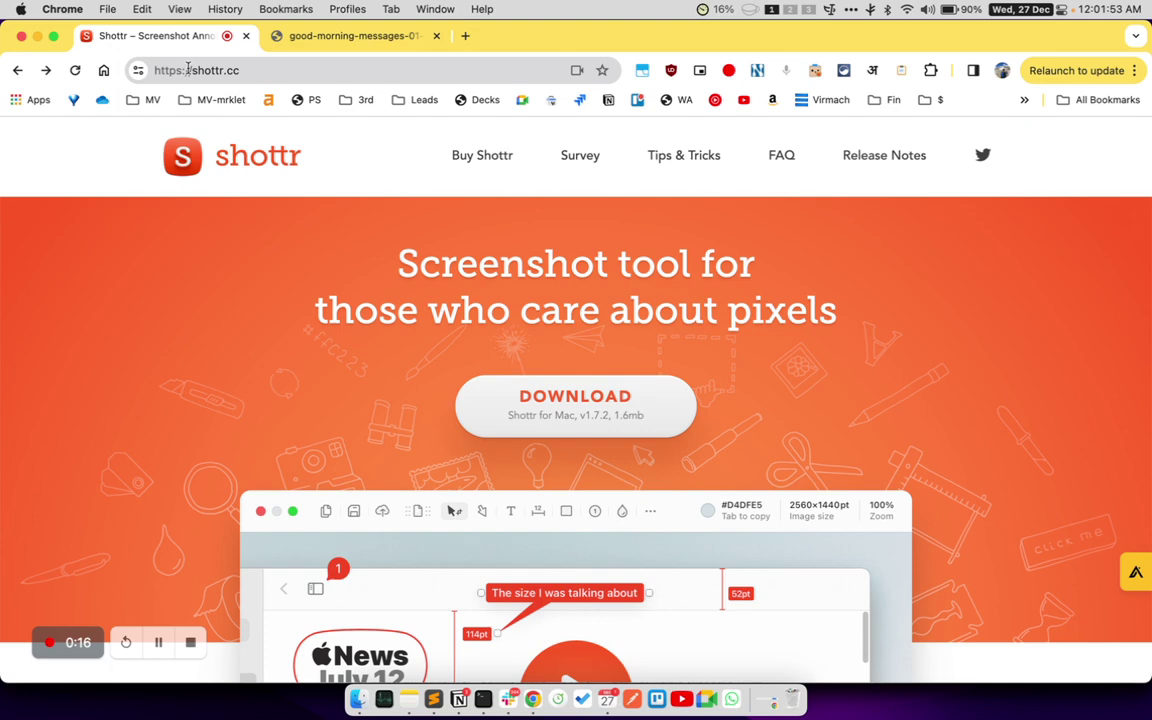
# - Download the Mac installer Shottr-1.7.2.dmg from shottr.cc and save it in the dustbin folder
pyautogui.moveTo(190, 68); pyautogui.dragTo(256, 70)
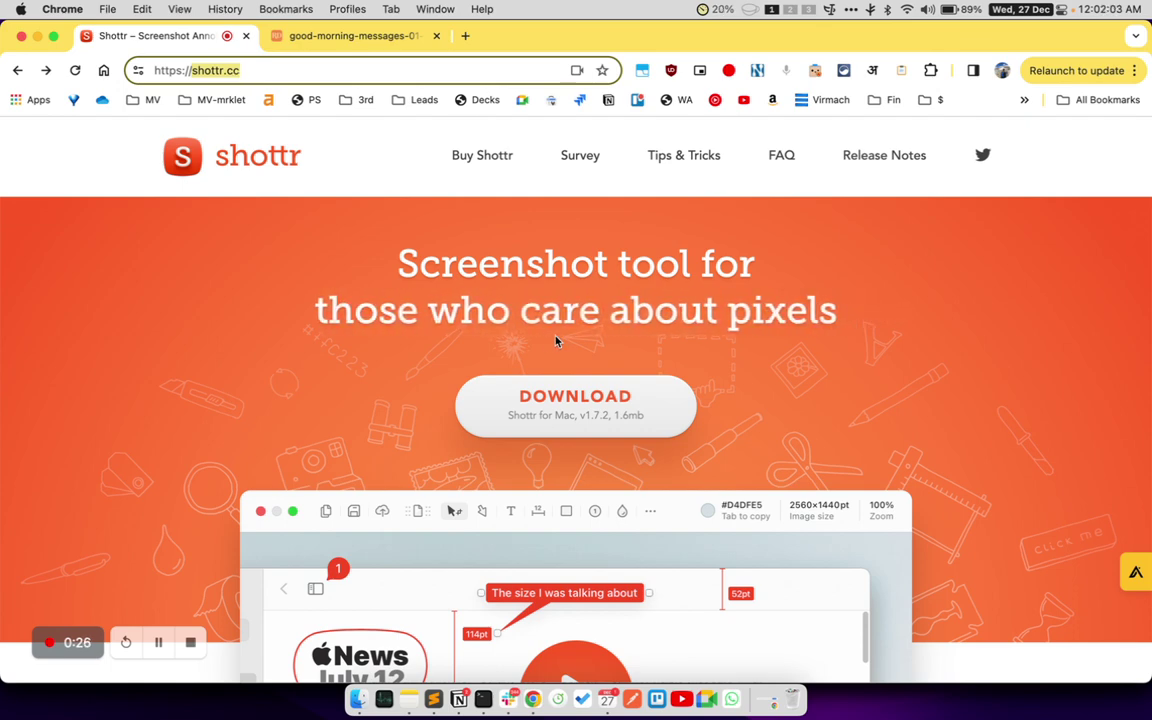
pyautogui.click(572, 405)
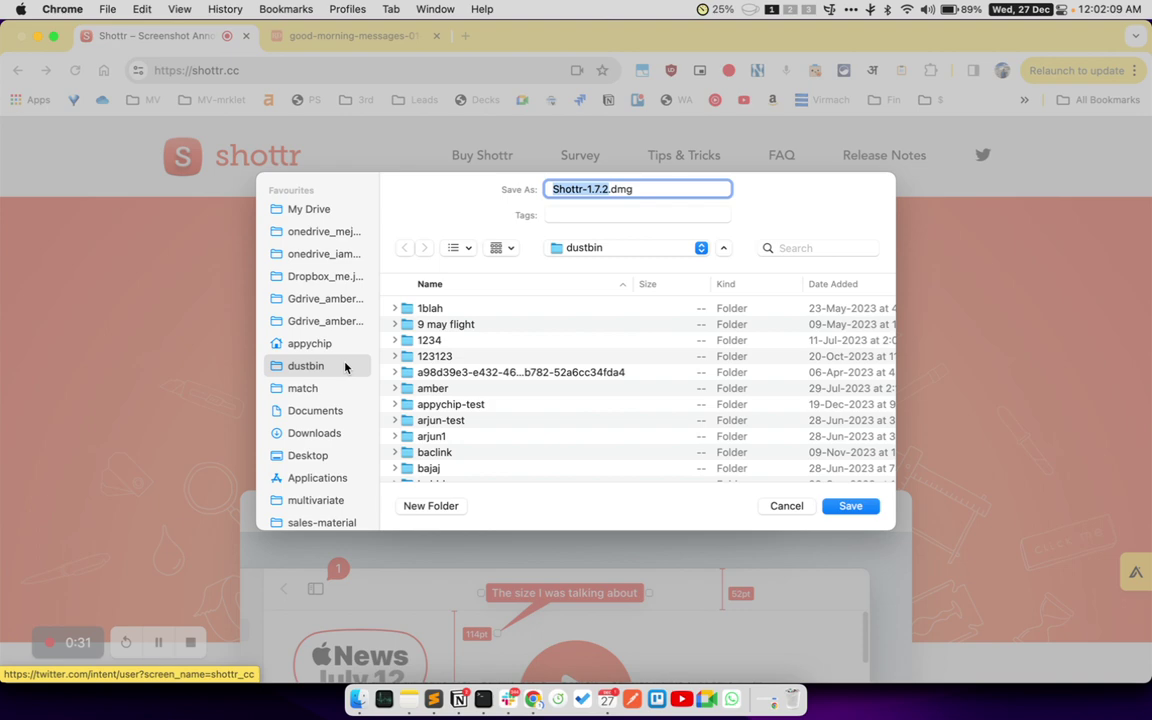
pyautogui.press('Return')
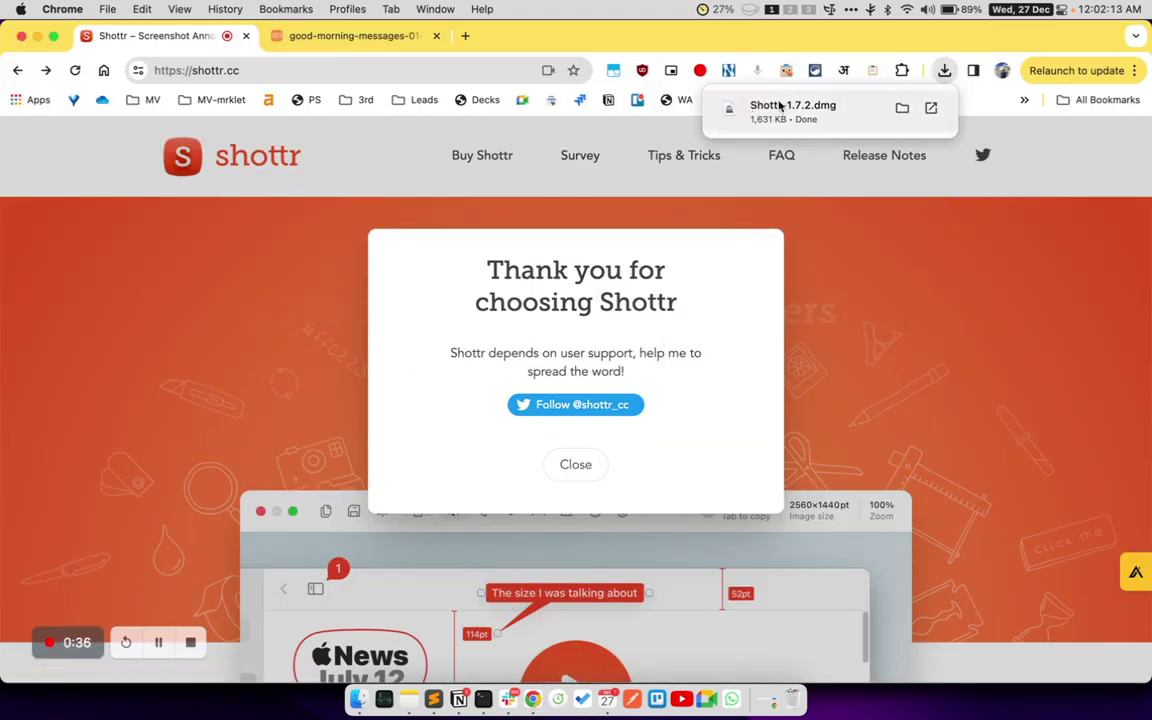
# - Open the downloaded Shottr-1.7.2.dmg and install Shottr.app into the Applications folder
pyautogui.click(944, 71)
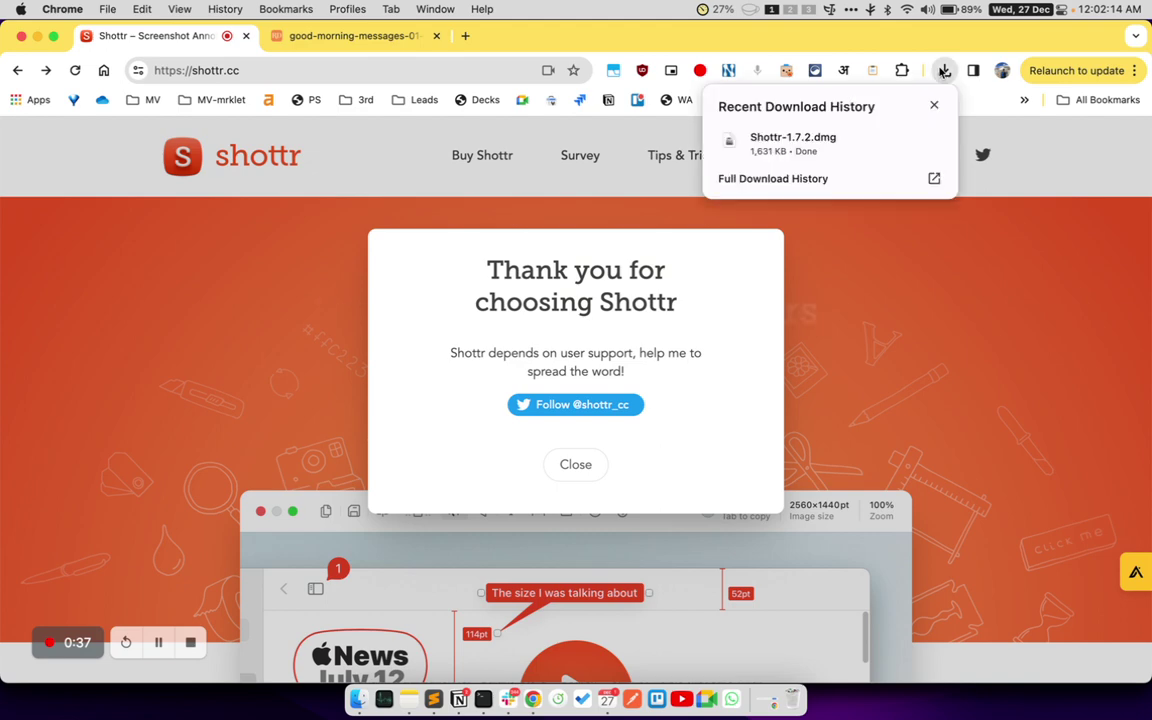
pyautogui.click(797, 140)
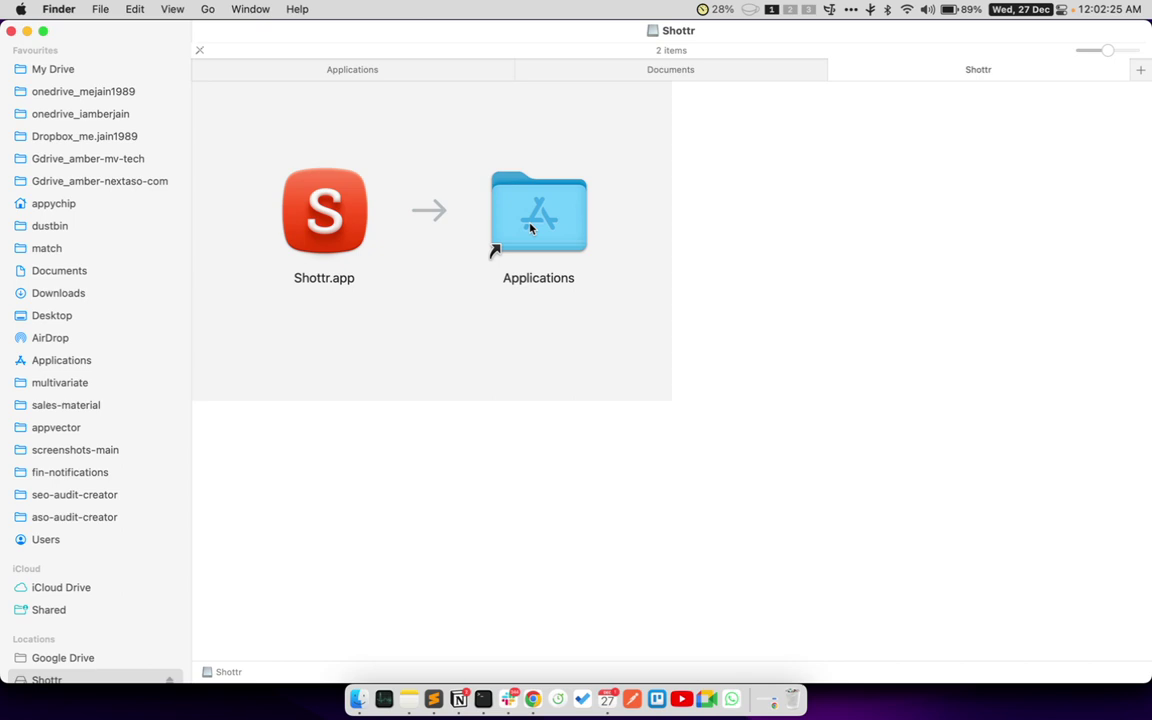
pyautogui.click(342, 222)
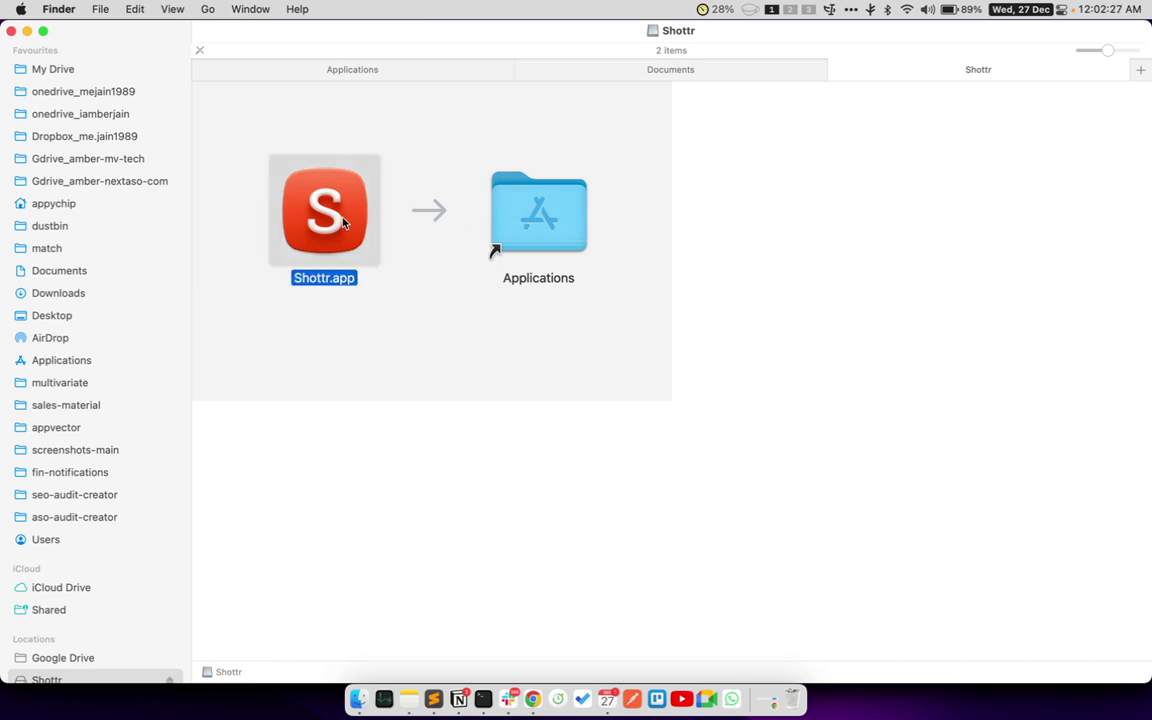
pyautogui.moveTo(342, 222); pyautogui.dragTo(551, 254)
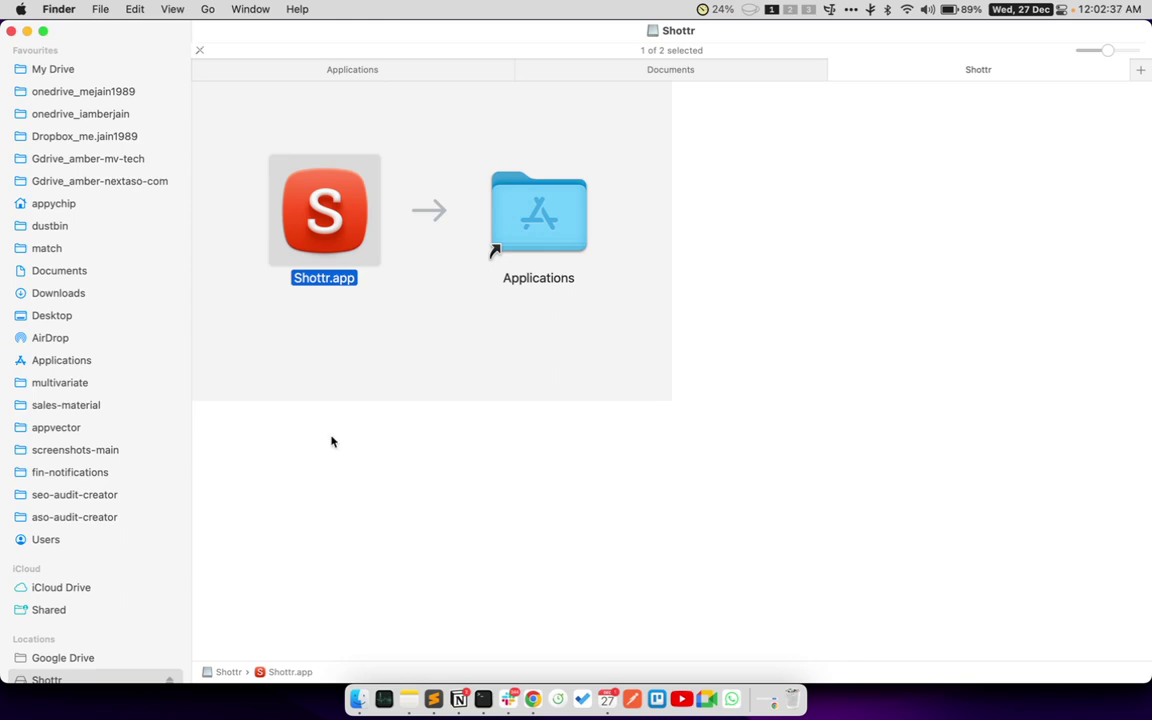
# - Find Shottr among the installed applications and launch it, approving the opening of the app downloaded from the internet
pyautogui.press('F4')
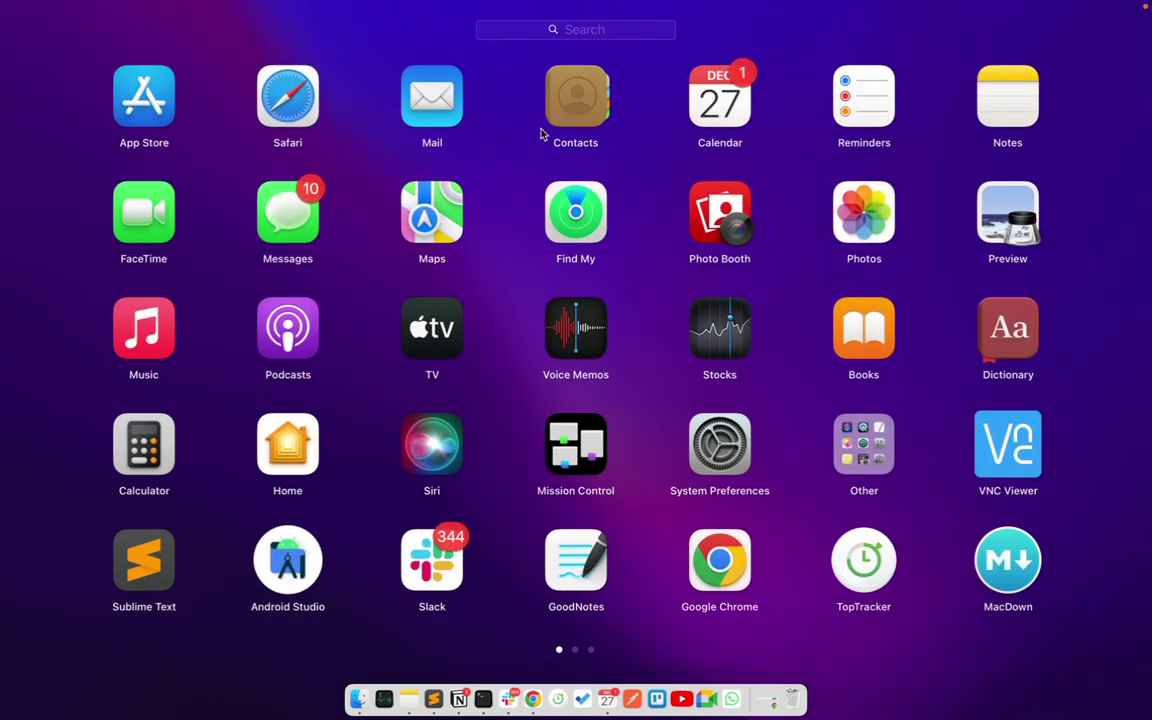
pyautogui.write('short')
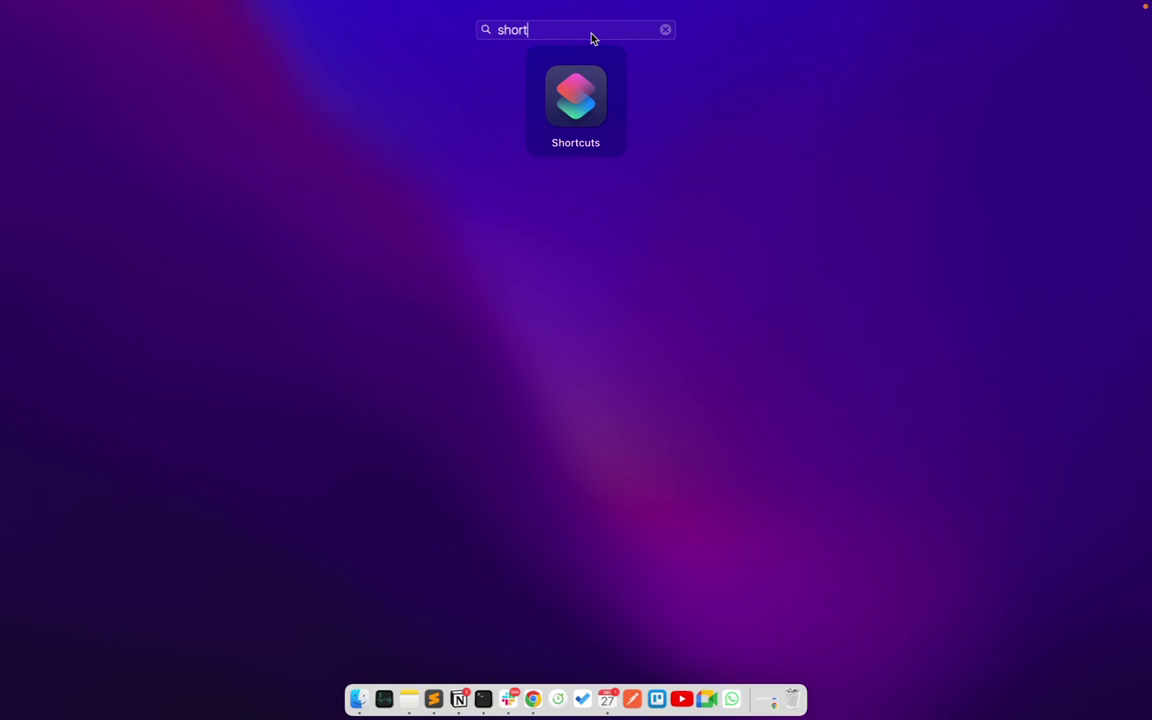
pyautogui.press('BackSpace')
pyautogui.press('BackSpace')
pyautogui.write('tt')
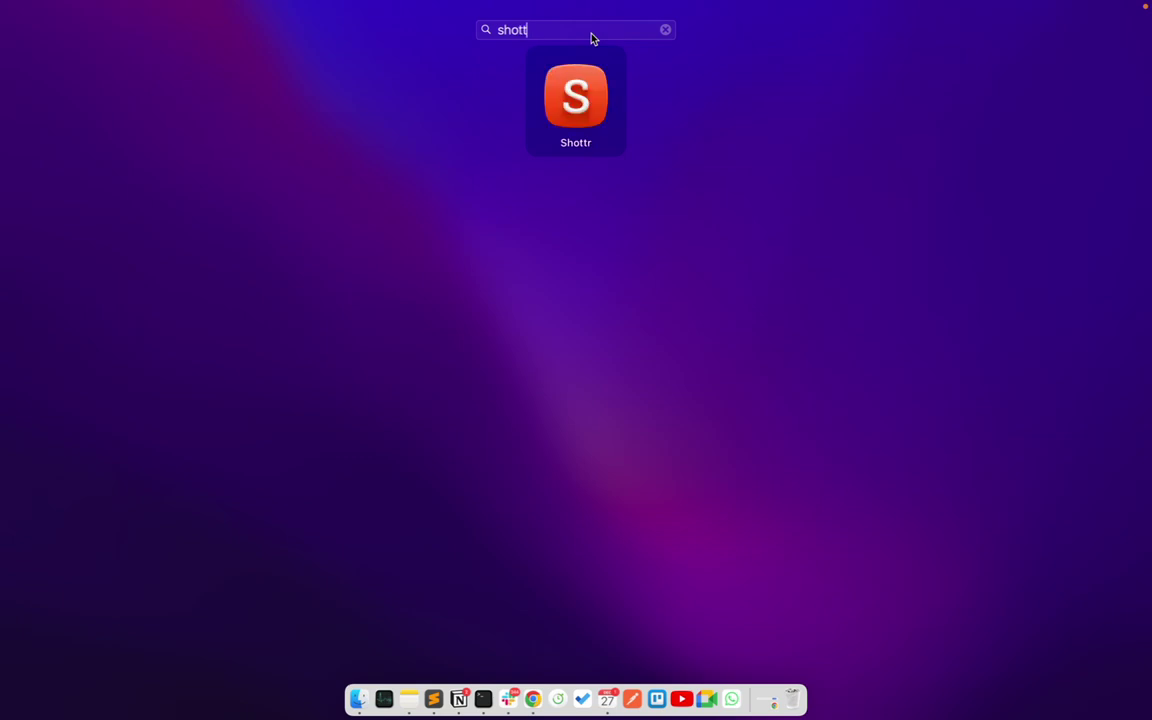
pyautogui.click(597, 109)
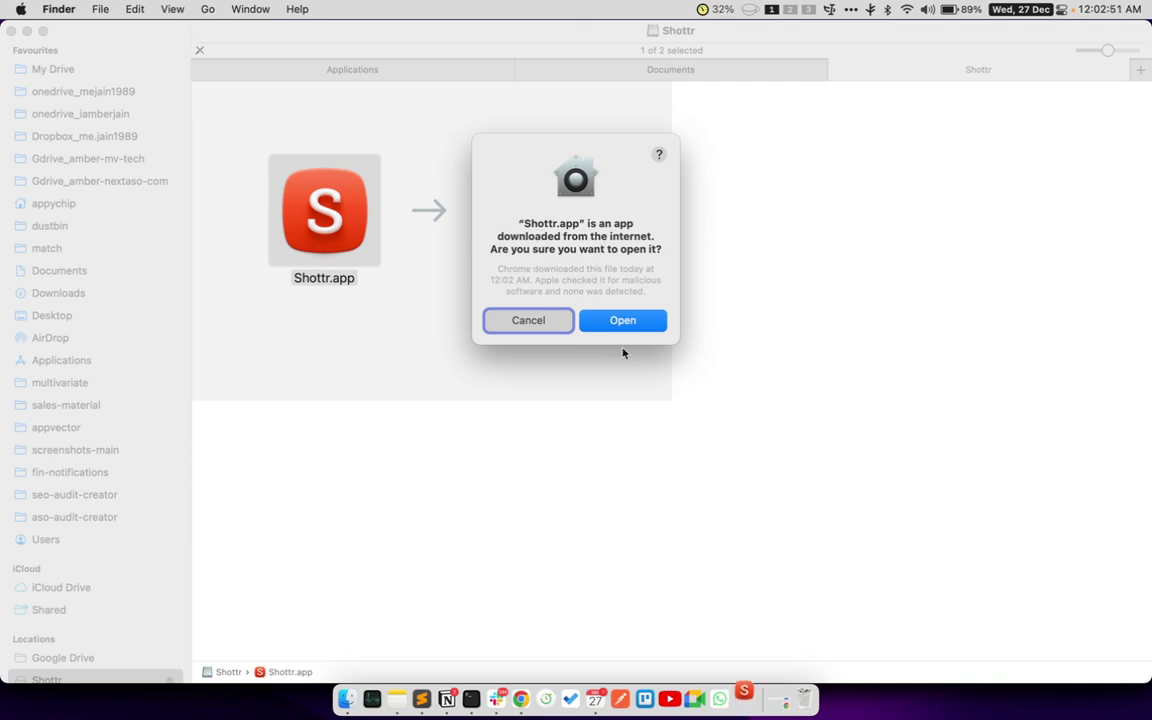
pyautogui.click(616, 320)
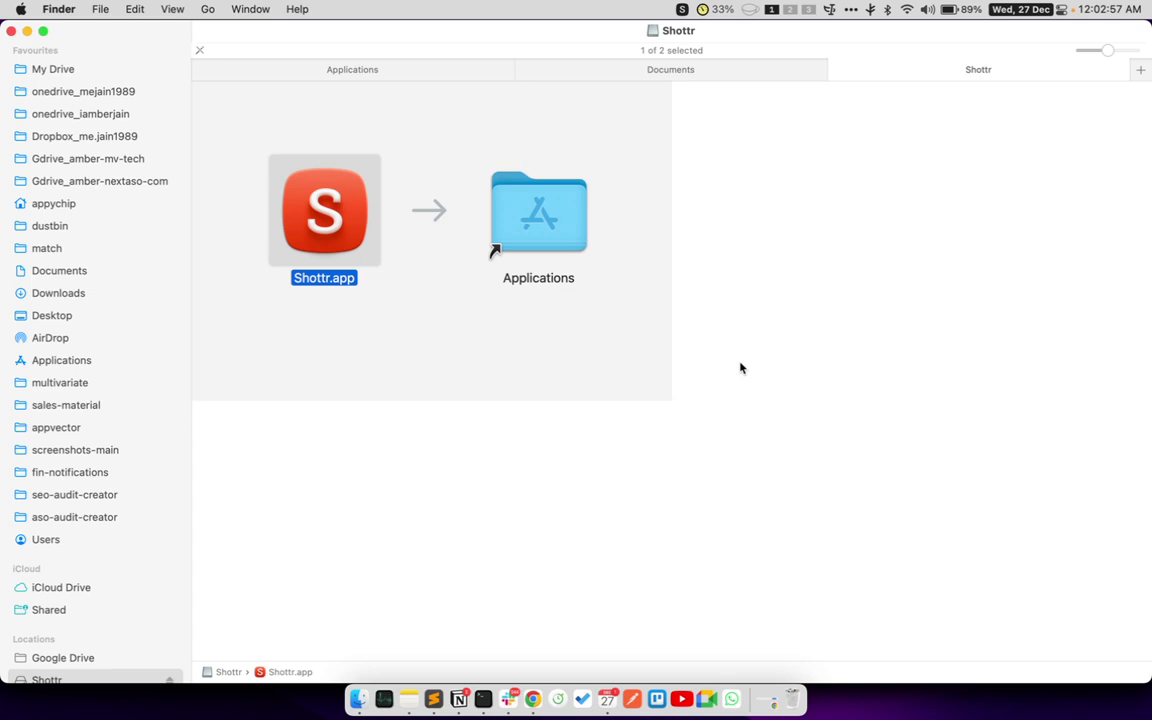
# - Show Shottr's hotkey preferences and open System Preferences from there
pyautogui.click(682, 10)
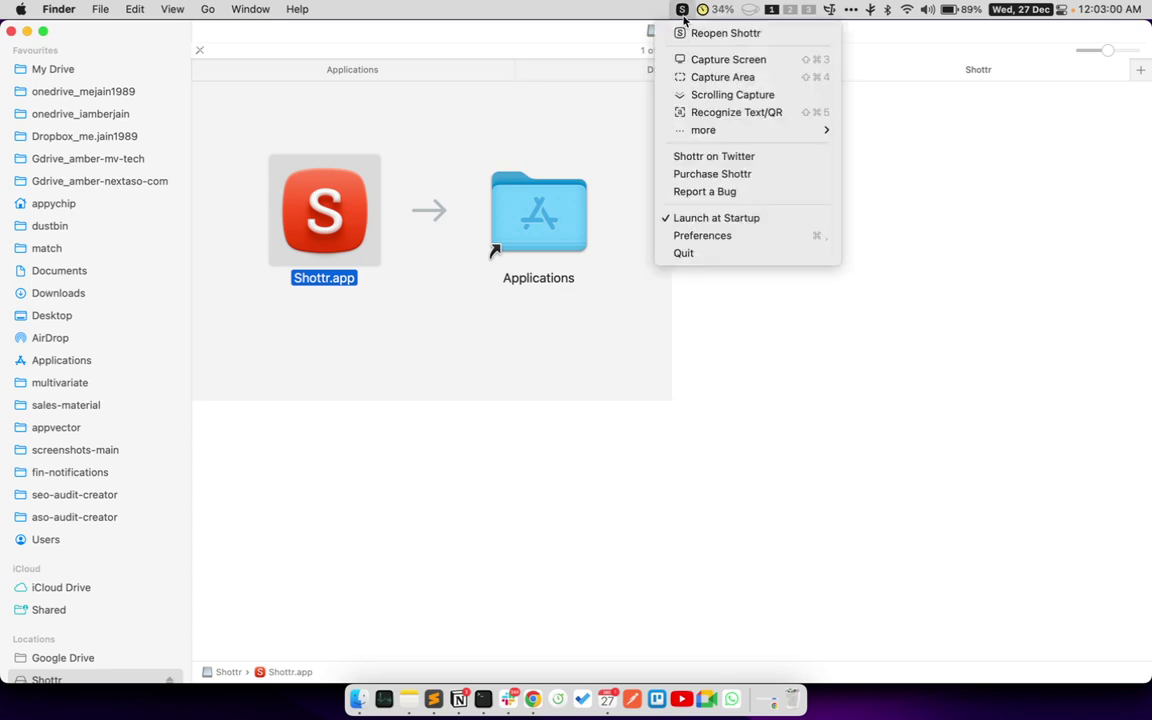
pyautogui.click(728, 235)
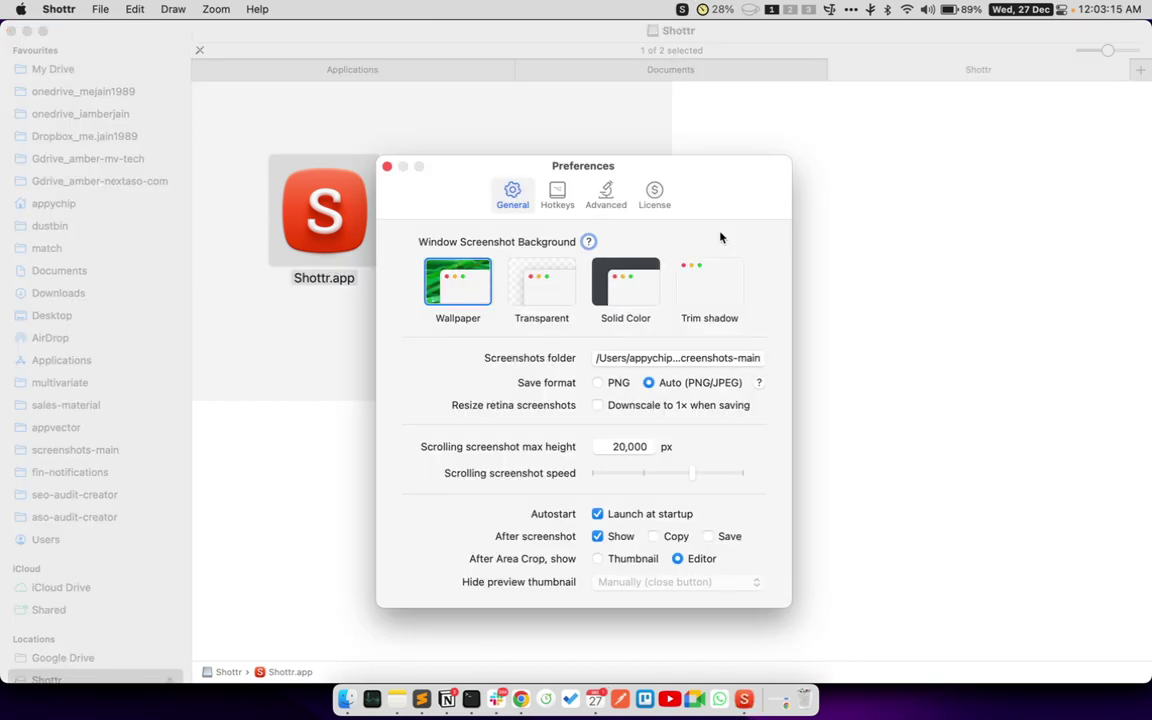
pyautogui.click(560, 195)
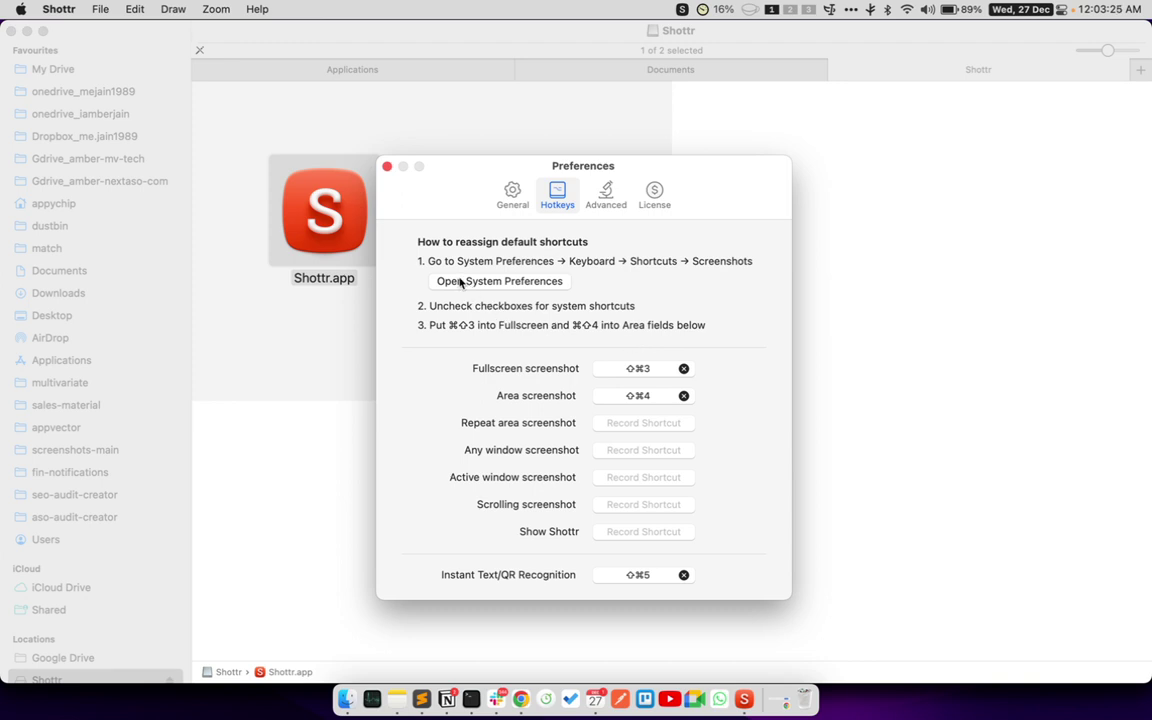
pyautogui.click(490, 280)
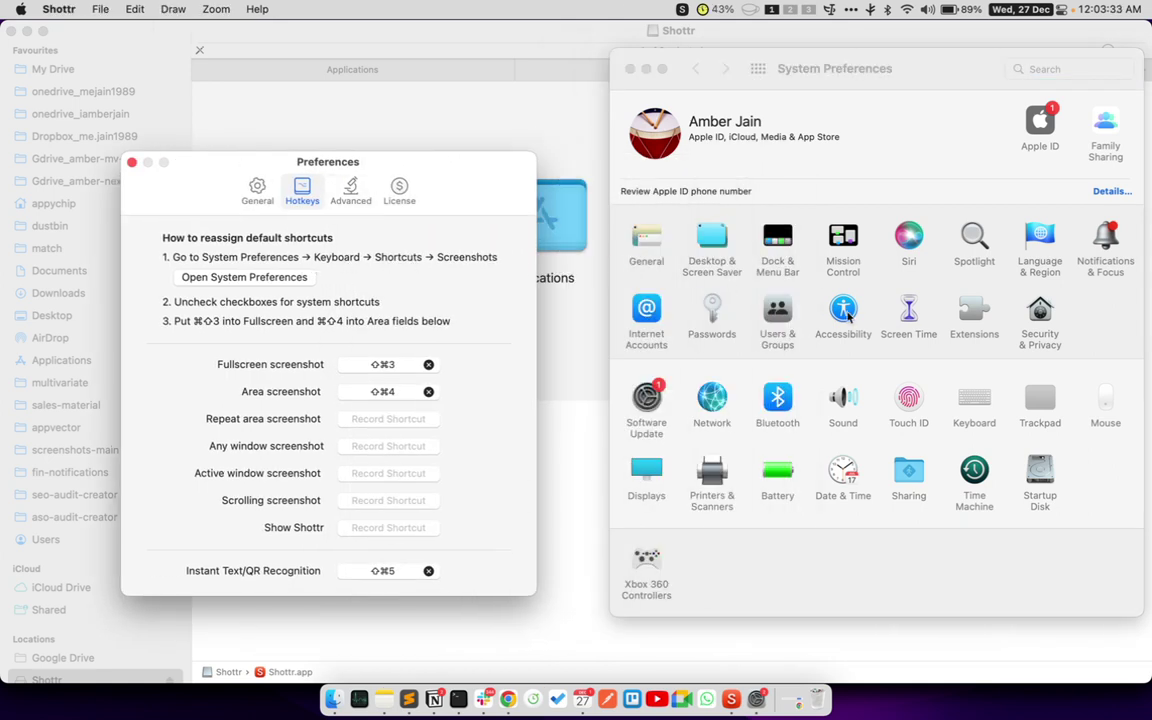
# - In the system's keyboard shortcuts for screenshots, disable "Save picture of selected area as a file", letting Chrome's CPU use continue
pyautogui.click(985, 411)
pyautogui.click(985, 411)
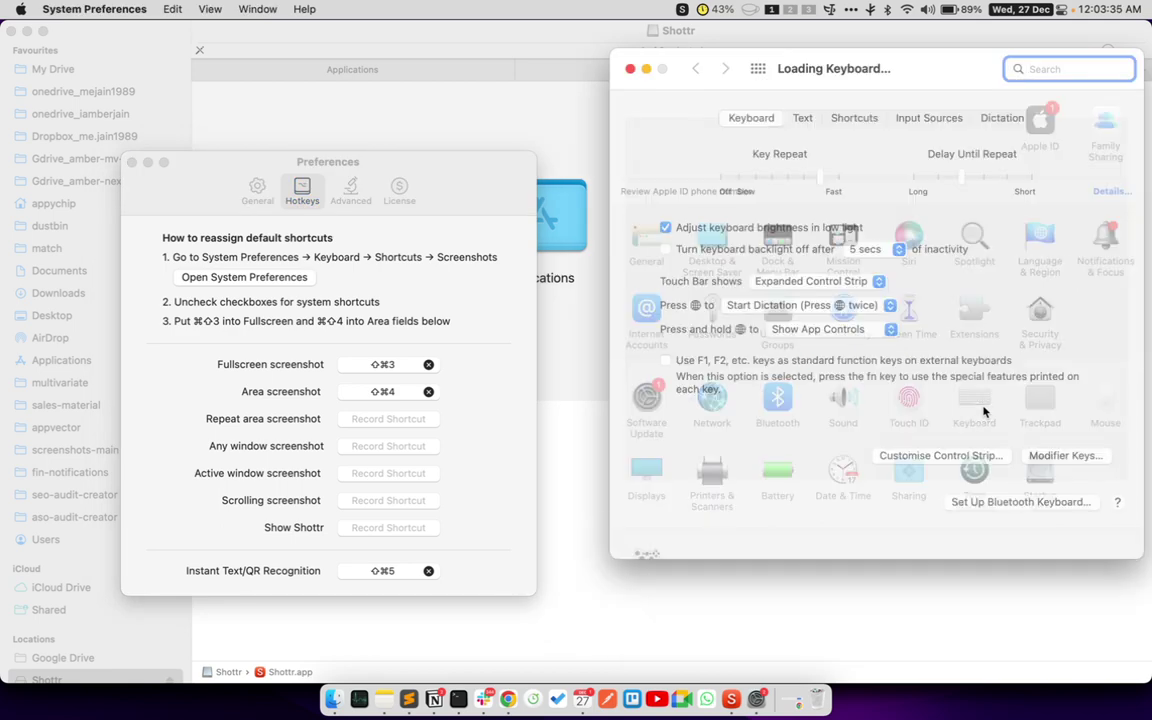
pyautogui.click(850, 117)
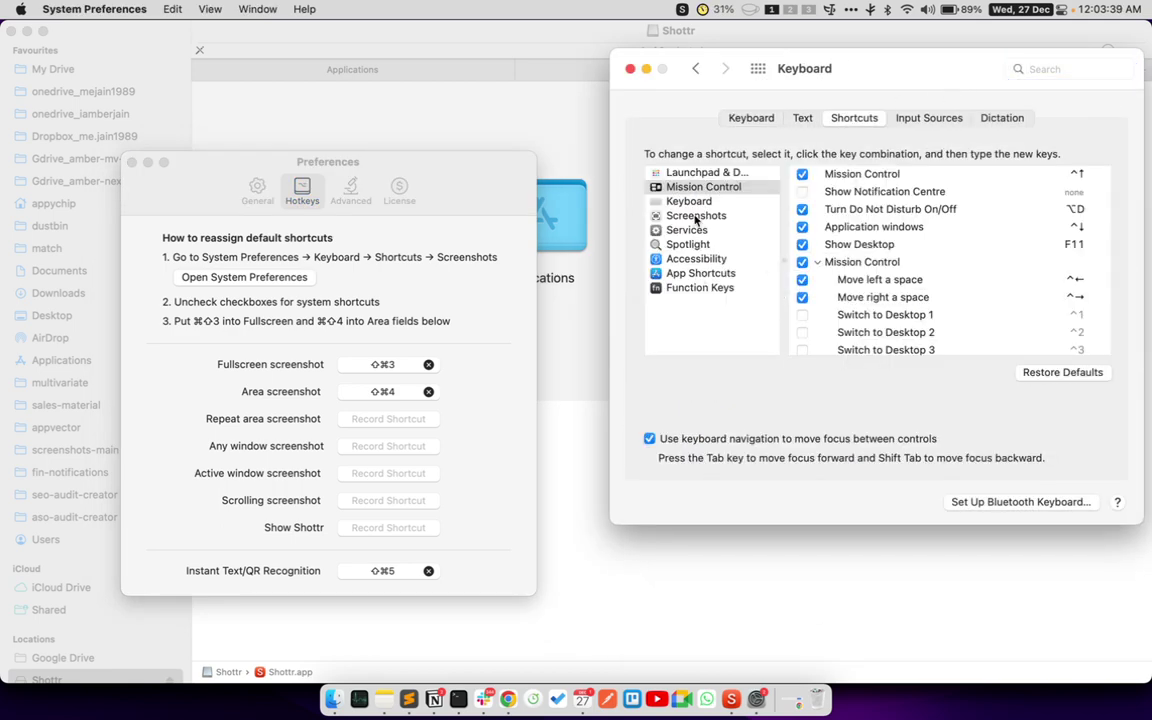
pyautogui.click(695, 215)
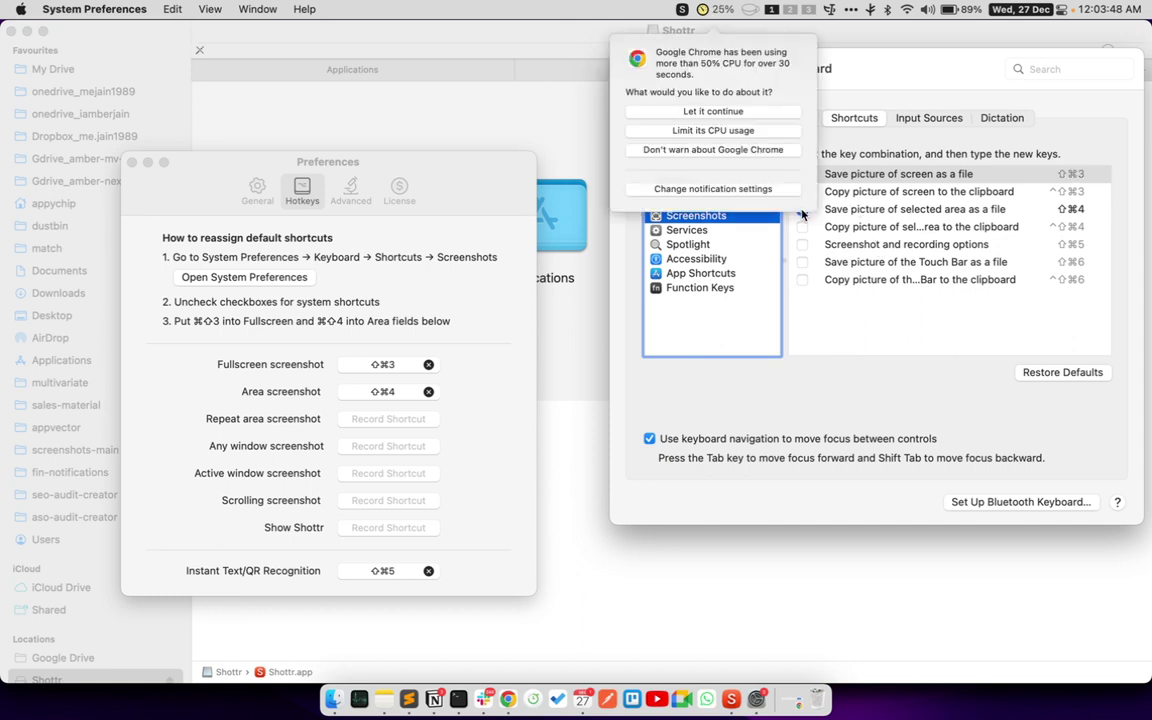
pyautogui.click(713, 111)
pyautogui.click(803, 210)
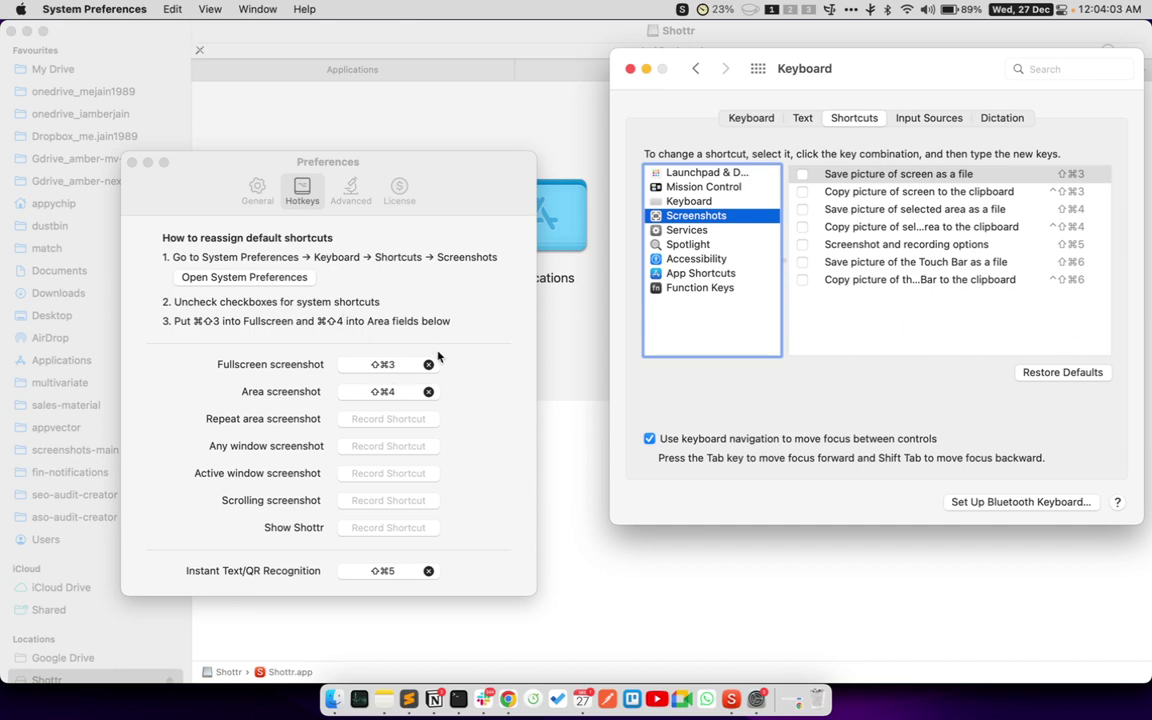
pyautogui.press('super+Tab')
pyautogui.press('super+Tab')
pyautogui.press('super+Tab')
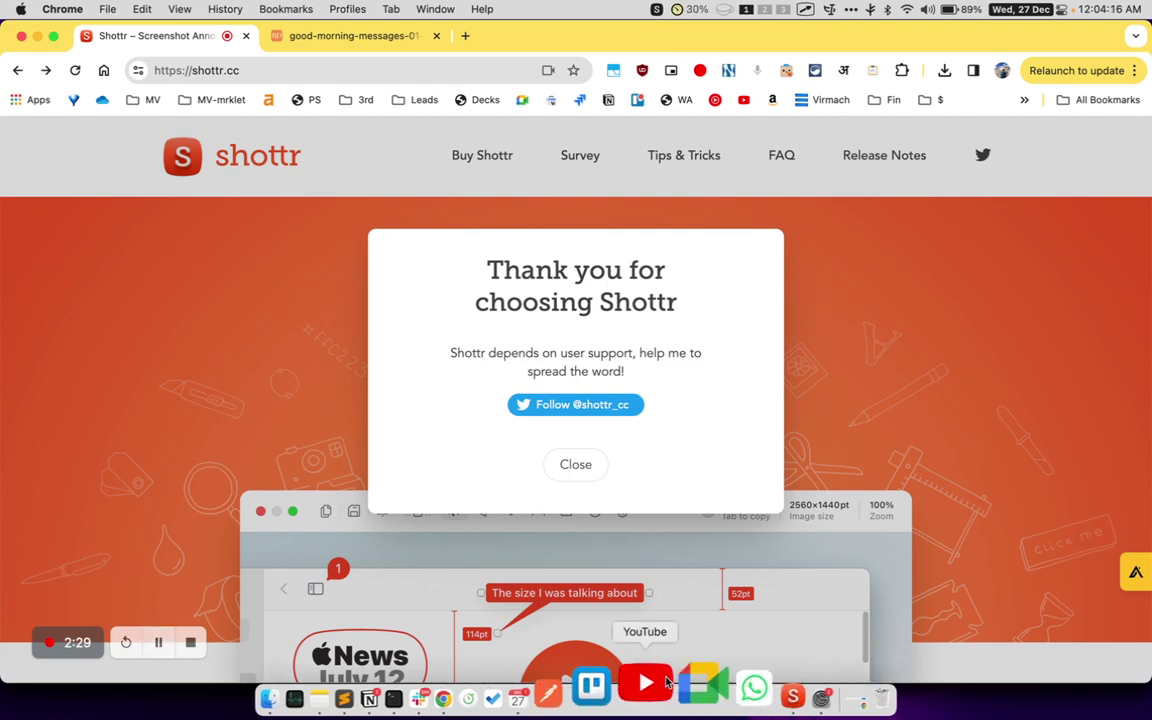
pyautogui.click(738, 688)
pyautogui.click(783, 686)
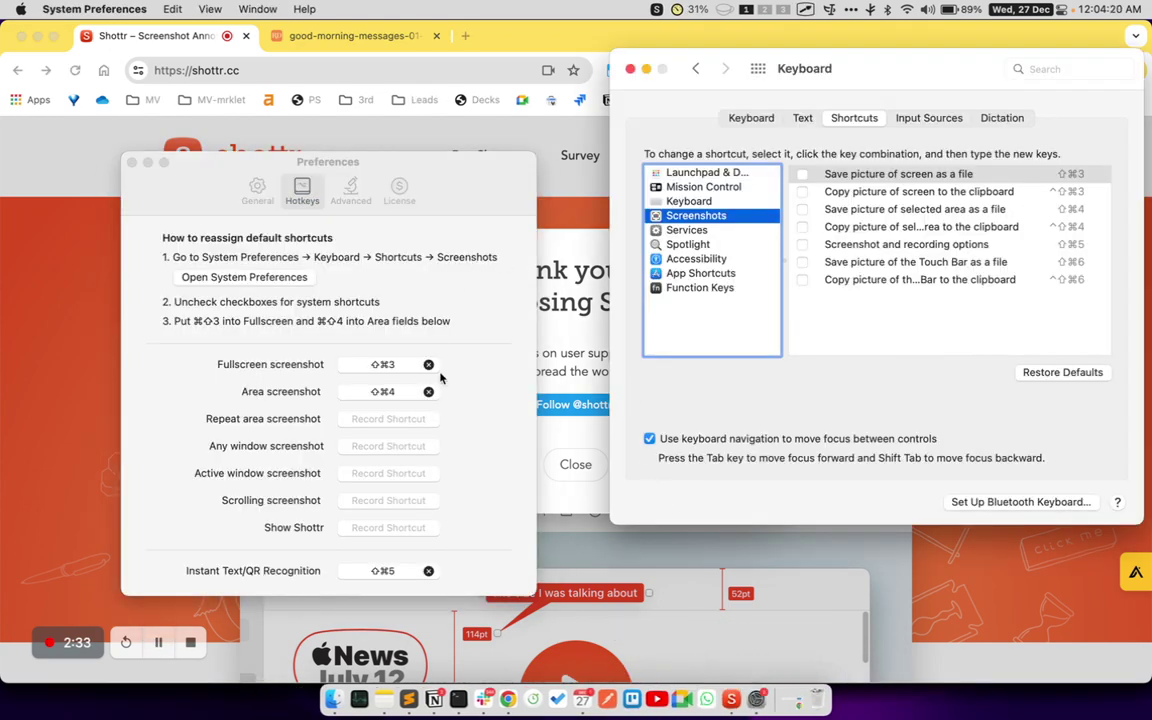
# - Clear Shottr's Fullscreen screenshot hotkey and record it again as ⇧⌘3
pyautogui.click(385, 366)
pyautogui.click(385, 364)
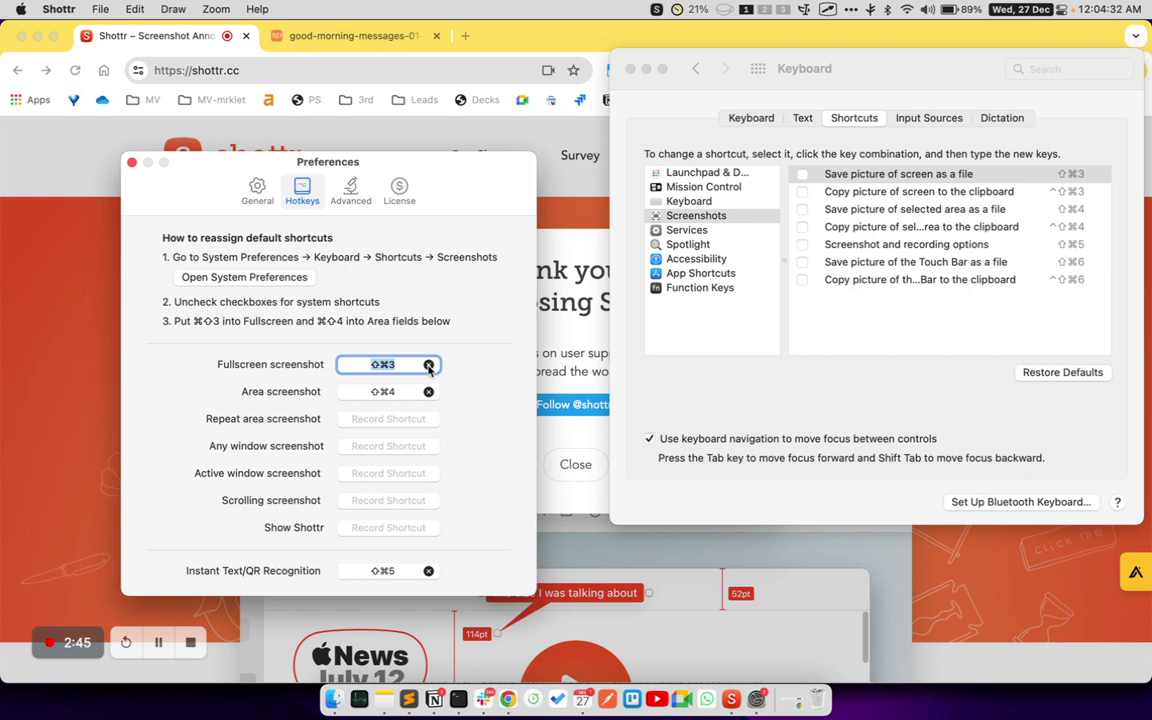
pyautogui.click(429, 365)
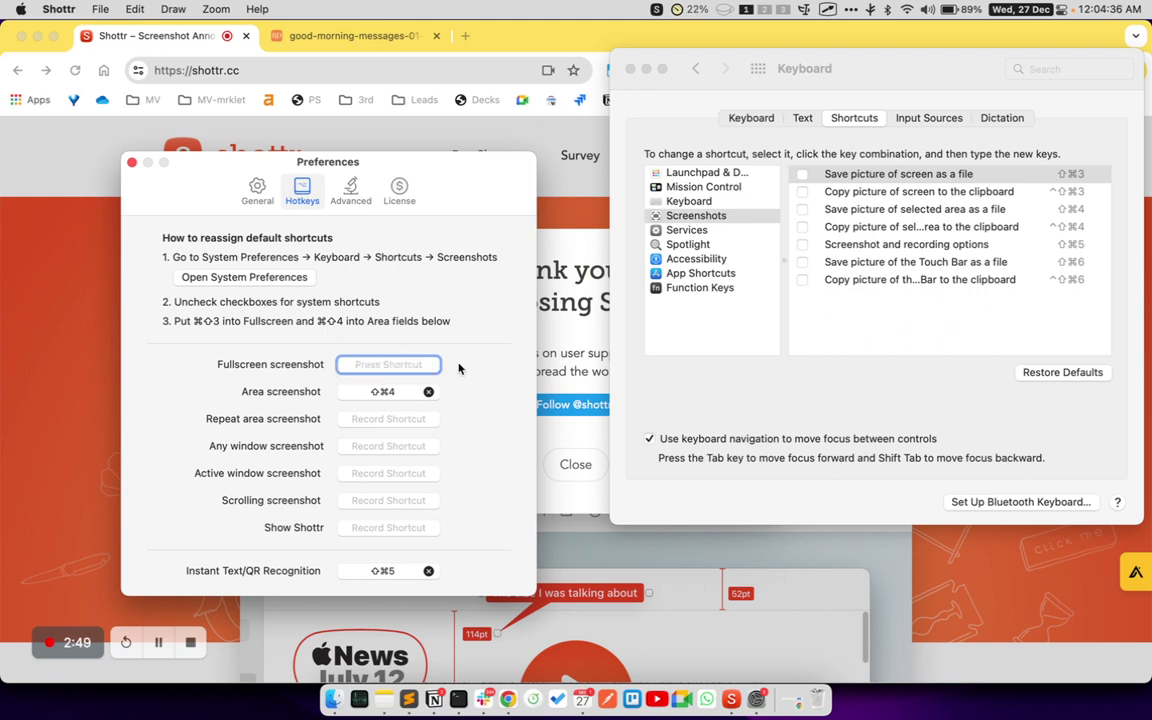
pyautogui.press('super+shift+3')
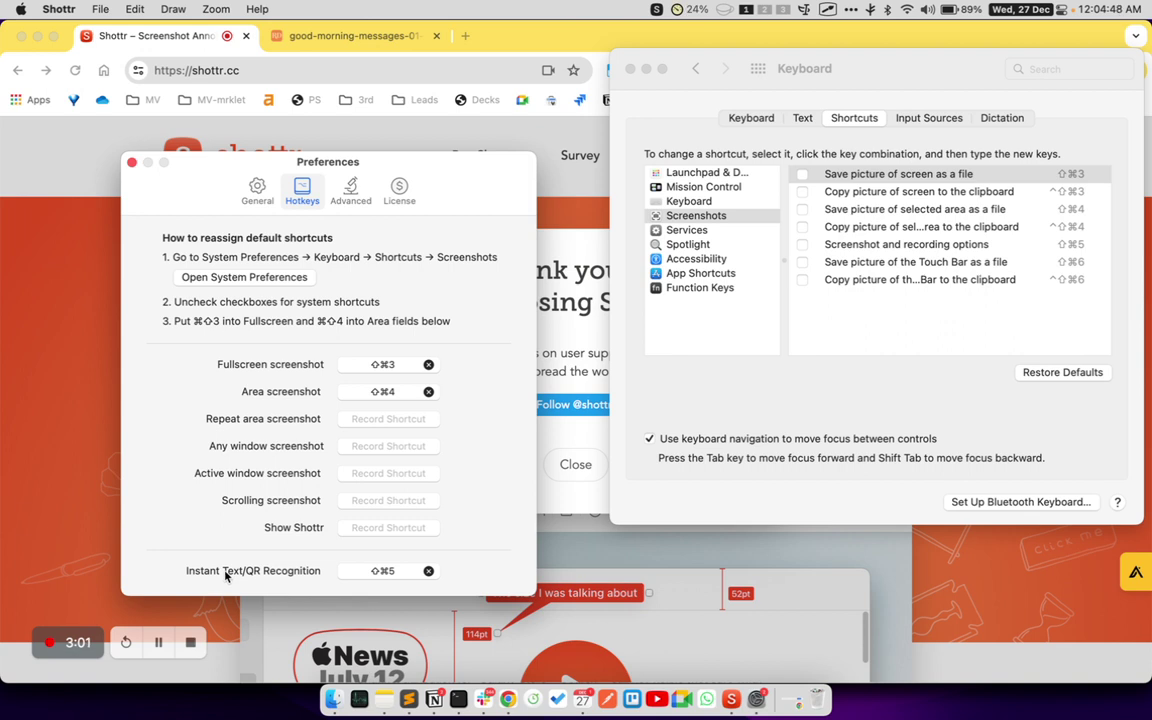
pyautogui.moveTo(175, 559)
pyautogui.mouseDown()
pyautogui.moveTo(338, 589)
pyautogui.moveTo(460, 590)
pyautogui.mouseUp()
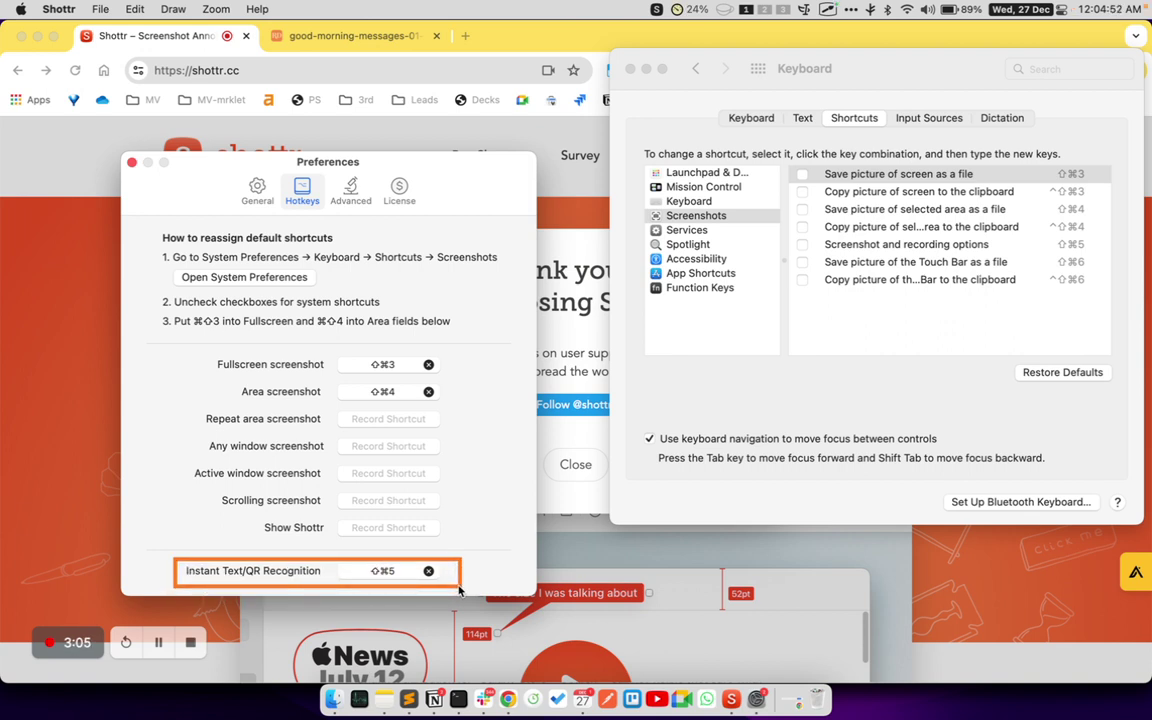
pyautogui.moveTo(176, 558)
pyautogui.mouseDown()
pyautogui.moveTo(425, 572)
pyautogui.moveTo(461, 587)
pyautogui.mouseUp()
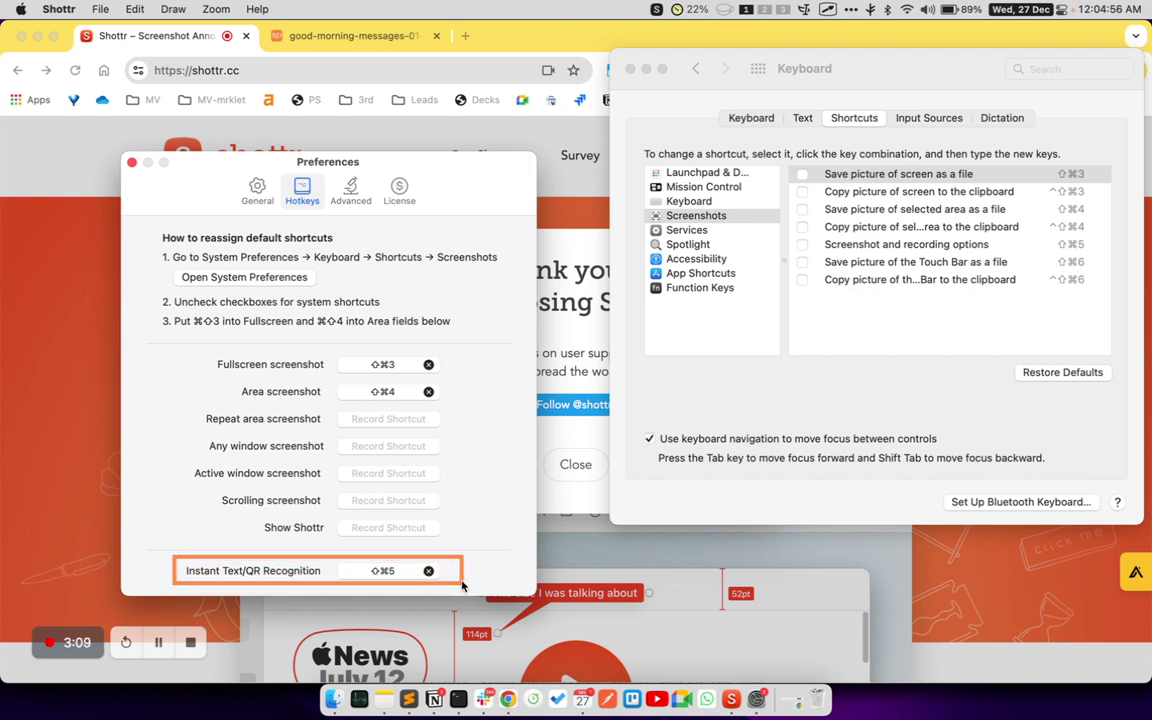
pyautogui.click(157, 645)
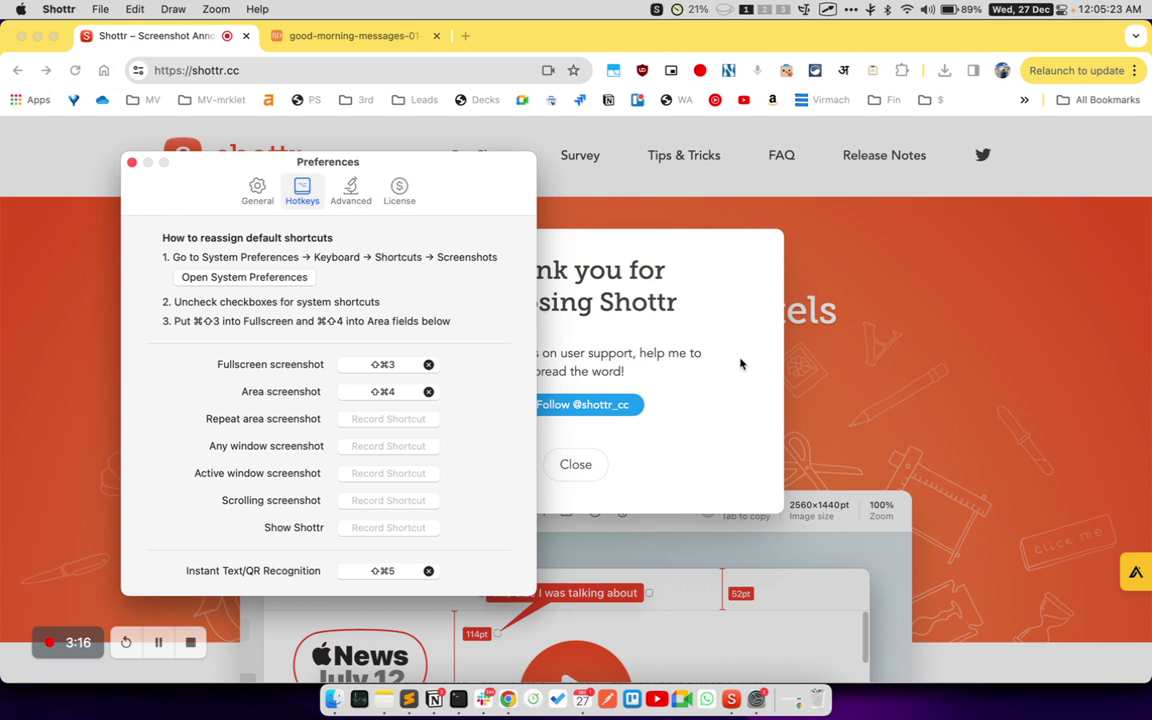
# - Switch to Chrome, capture a fullscreen screenshot of the Shottr page with Shottr, and close the captured image's editor window
pyautogui.click(714, 323)
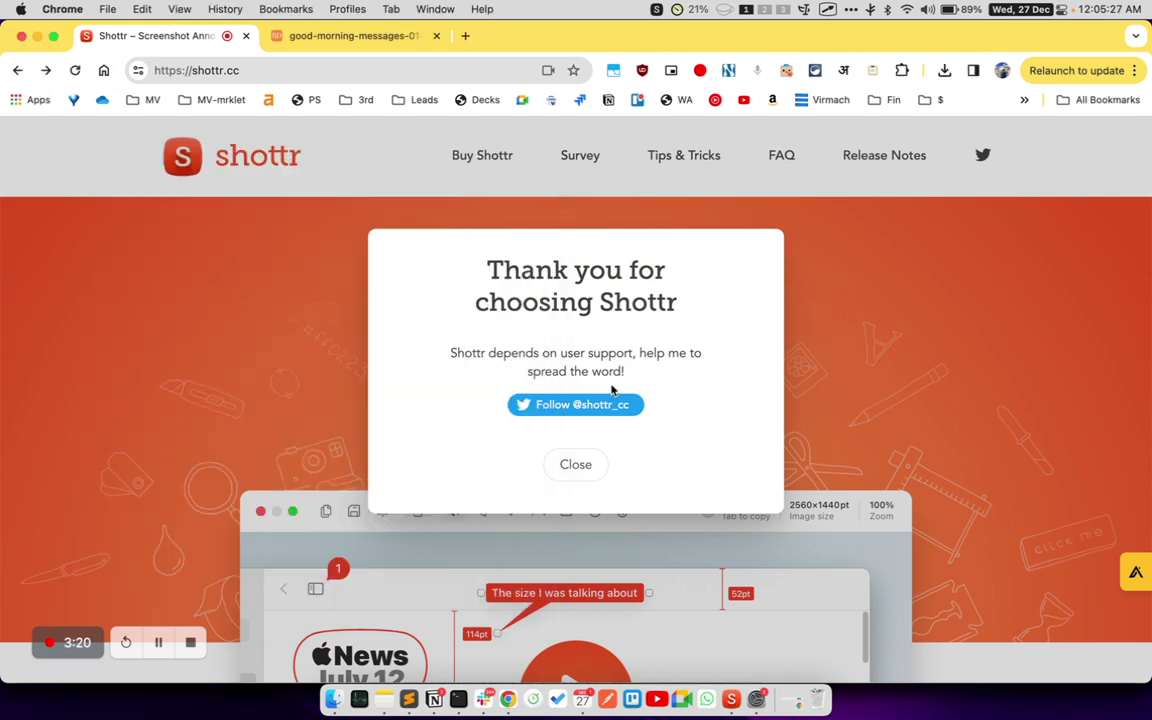
pyautogui.press('super+shift+1')
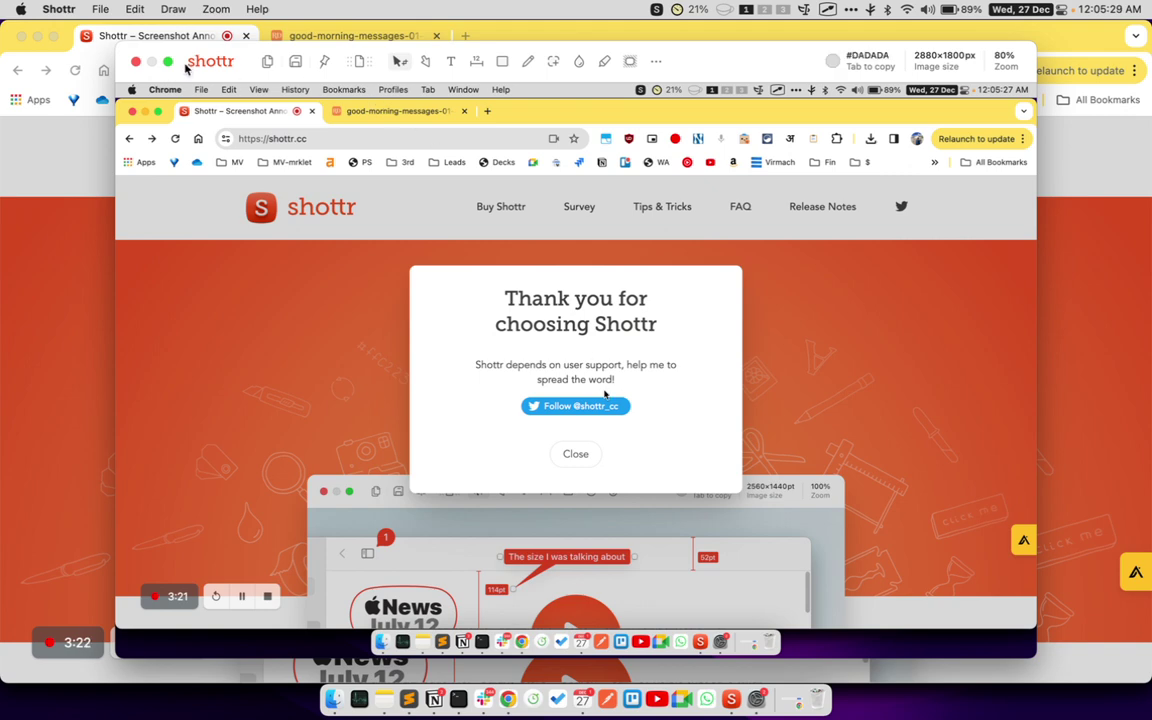
pyautogui.moveTo(172, 62); pyautogui.dragTo(205, 45)
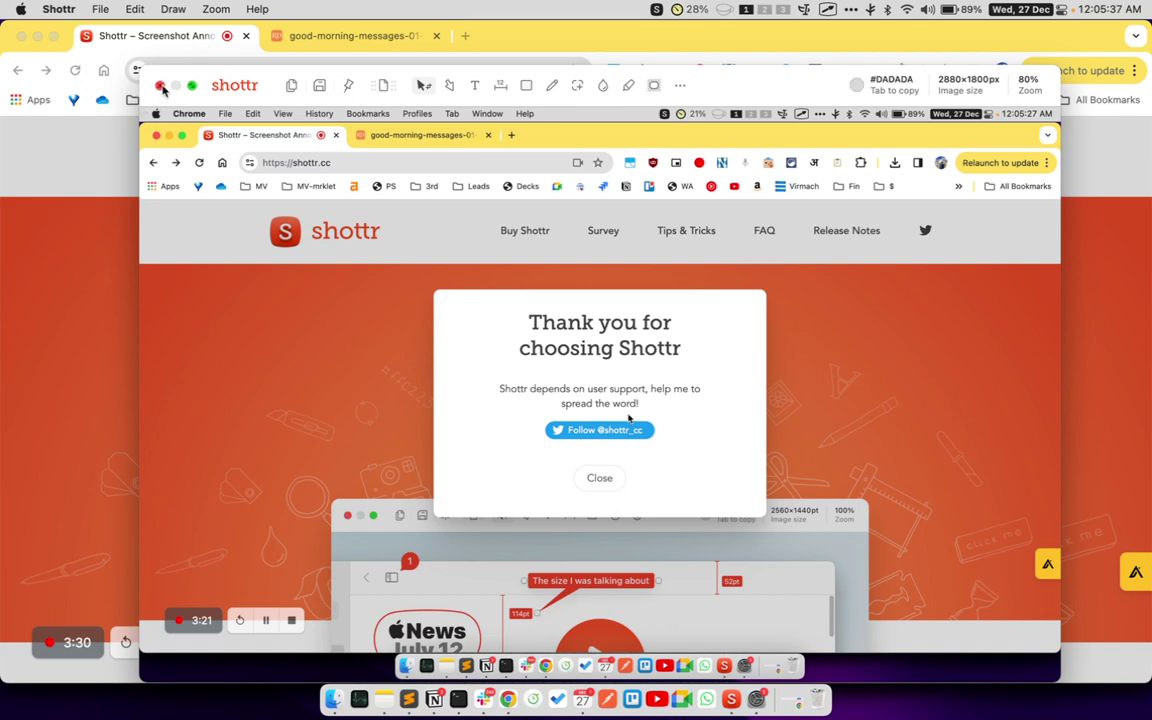
pyautogui.click(162, 87)
pyautogui.press('super+Tab')
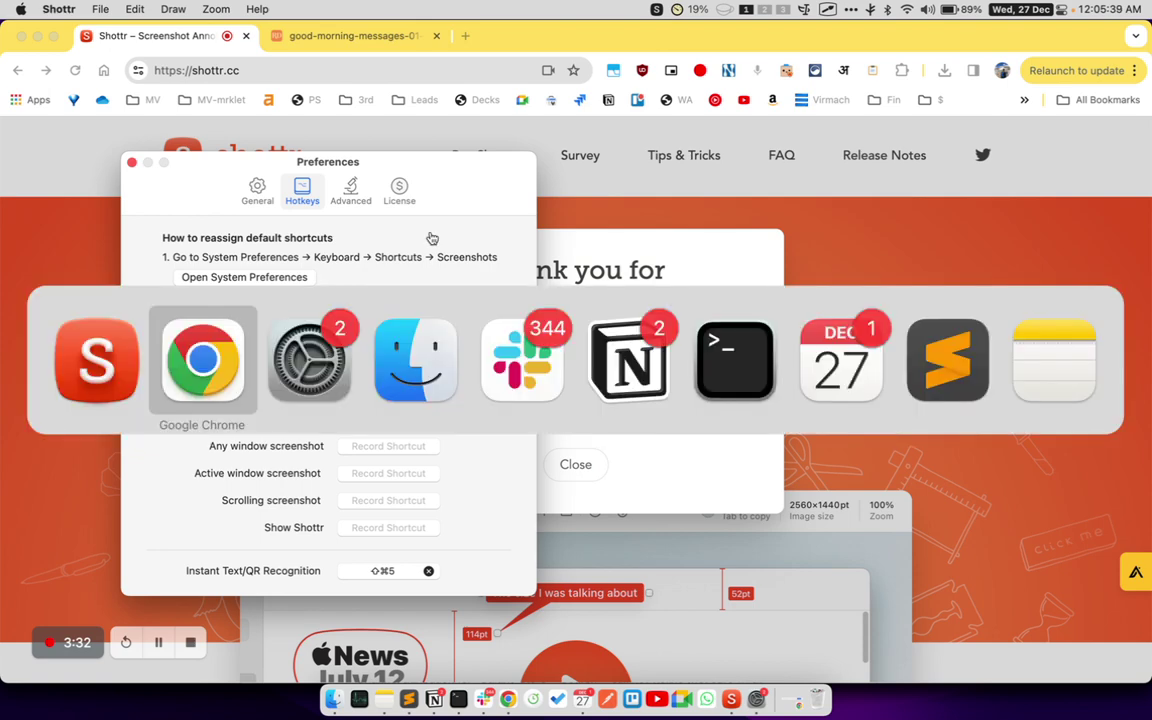
pyautogui.press('super+Tab')
pyautogui.press('super+Tab')
pyautogui.press('super+Tab')
pyautogui.press('super+Tab')
pyautogui.press('super+Tab')
pyautogui.press('super+Tab')
pyautogui.press('super+Tab')
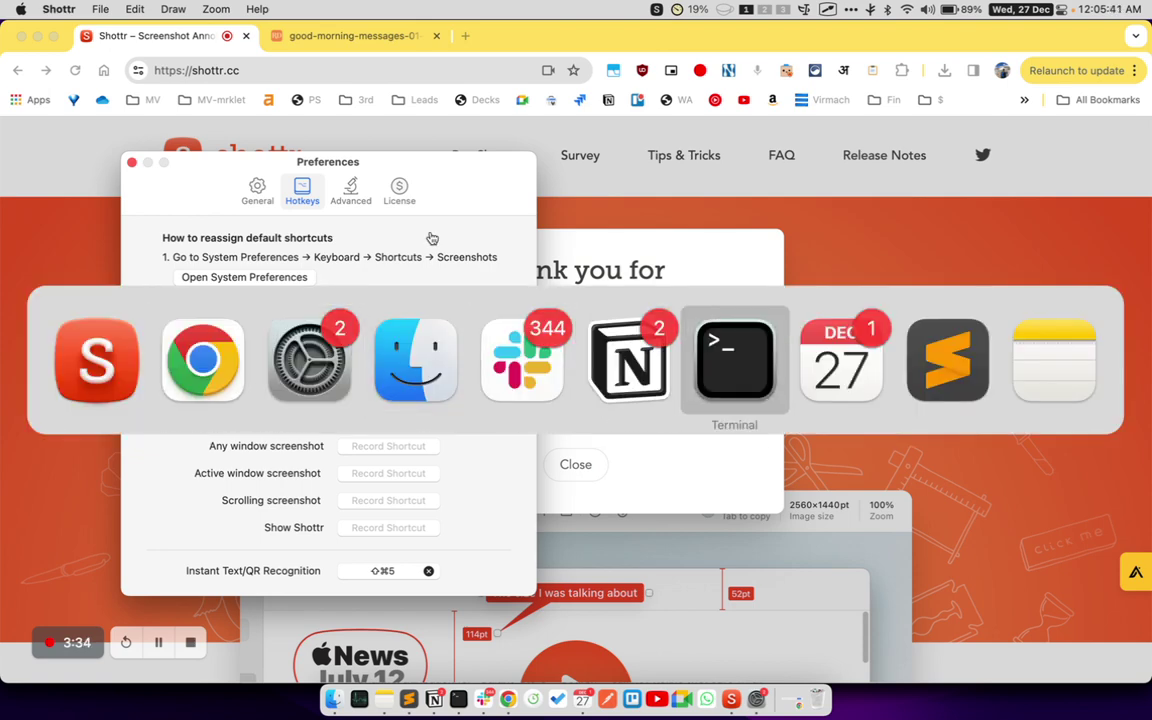
pyautogui.press('super+Tab')
pyautogui.press('super+Tab')
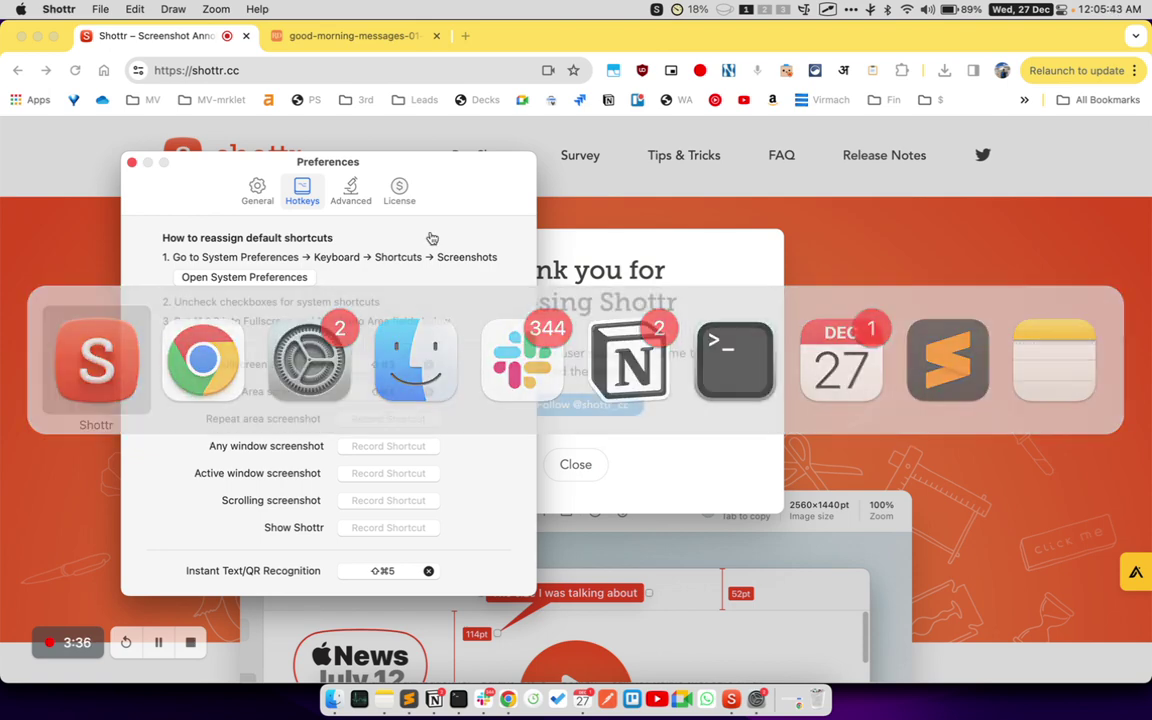
# - Search the Mac for "te" and switch to TextEdit
pyautogui.press('super+space')
pyautogui.write('te')
pyautogui.press('Return')
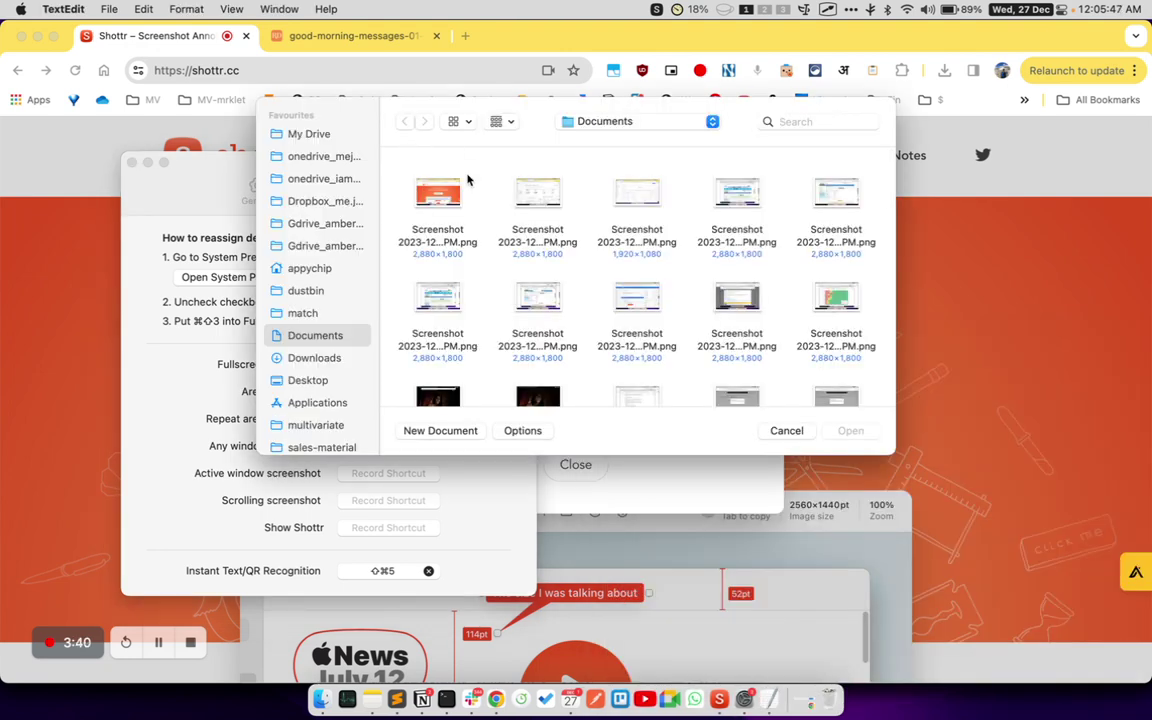
# - Dismiss TextEdit's file chooser, switch to Sublime Text, and open a new empty window there
pyautogui.click(786, 431)
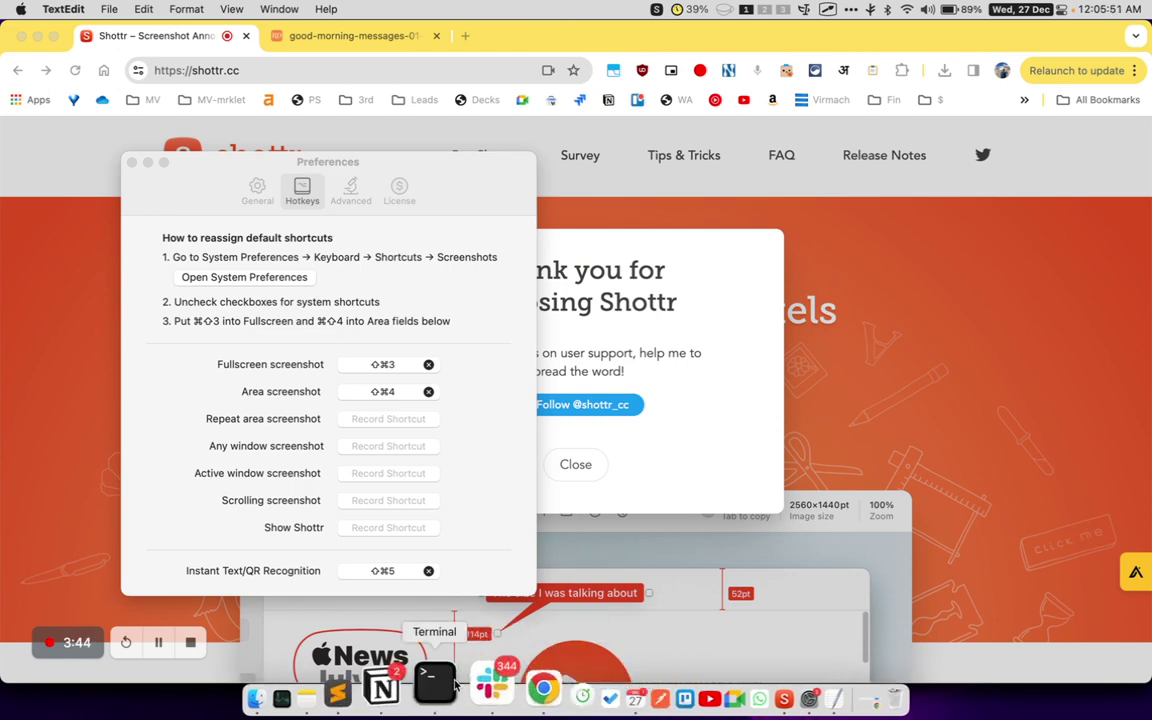
pyautogui.click(398, 688)
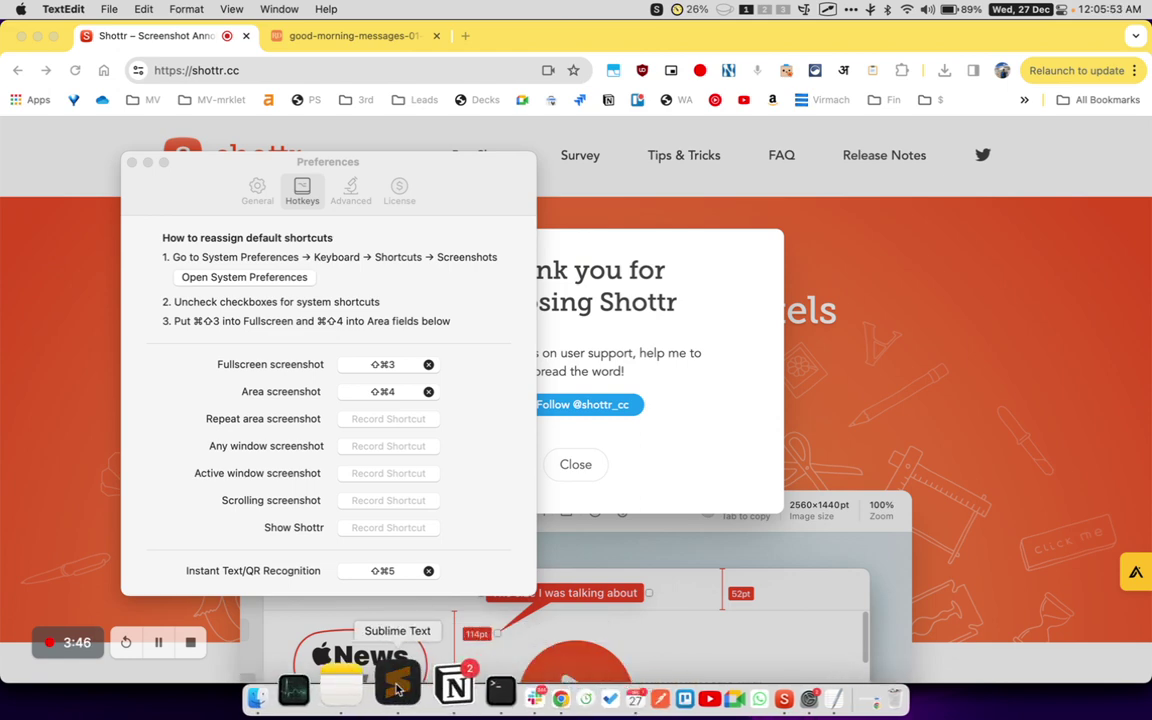
pyautogui.press('super+n')
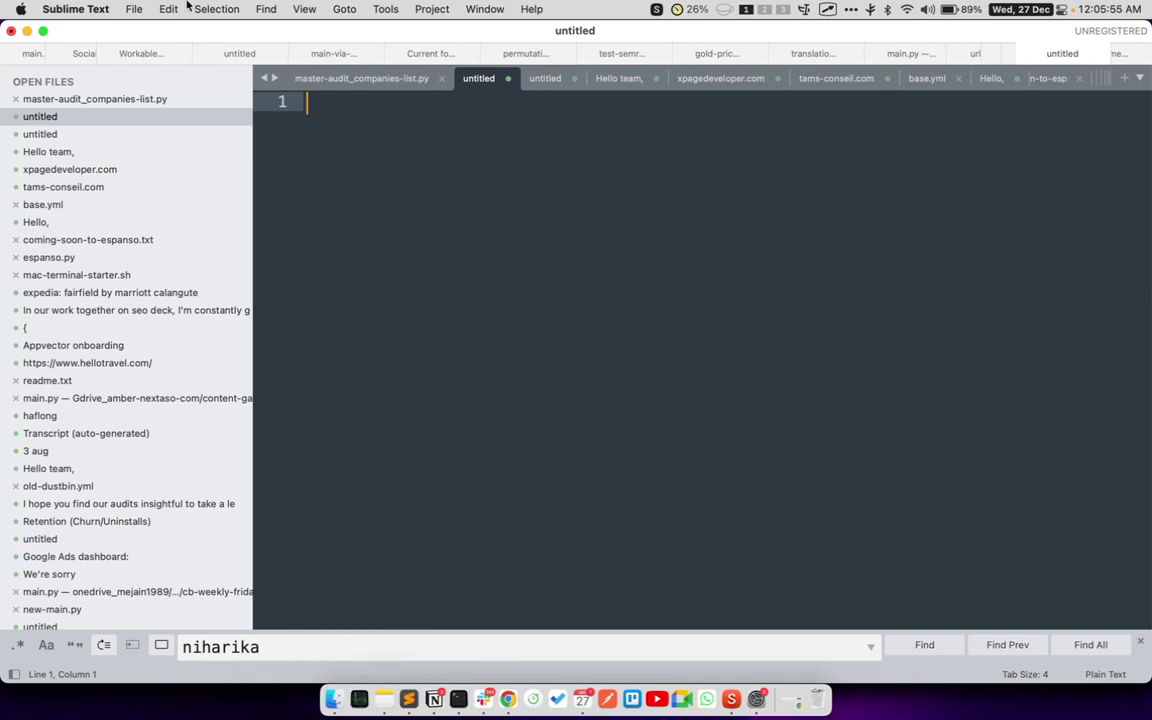
pyautogui.click(75, 9)
pyautogui.moveTo(133, 9)
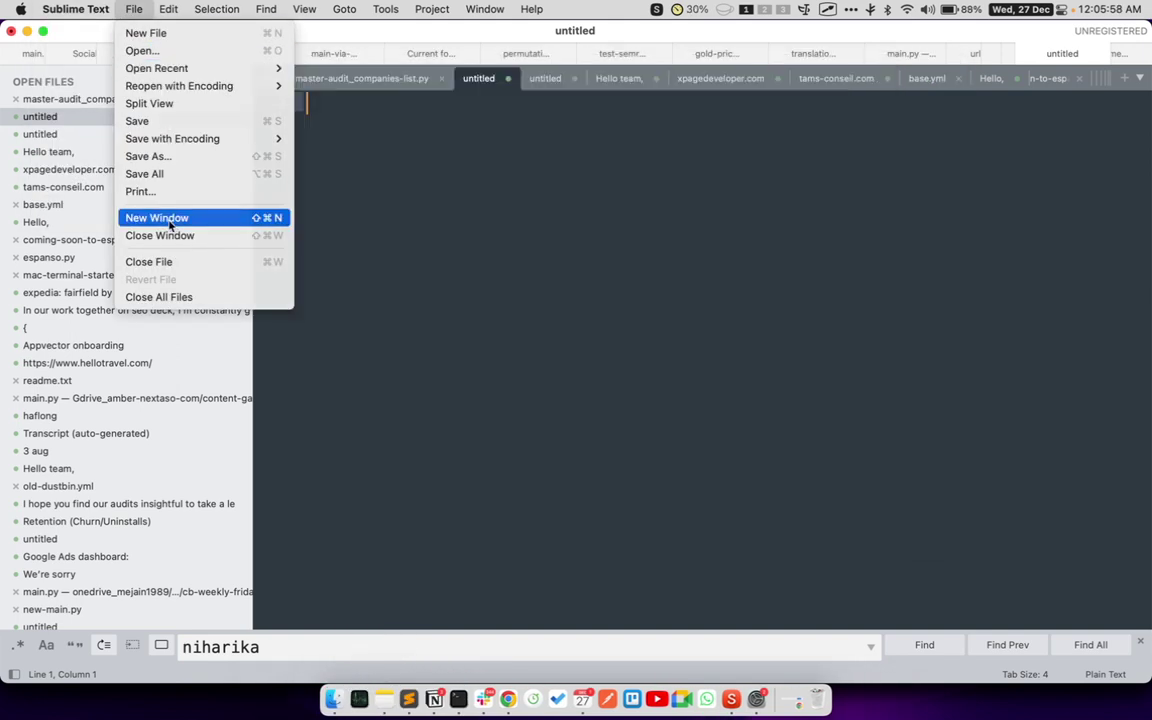
pyautogui.click(156, 216)
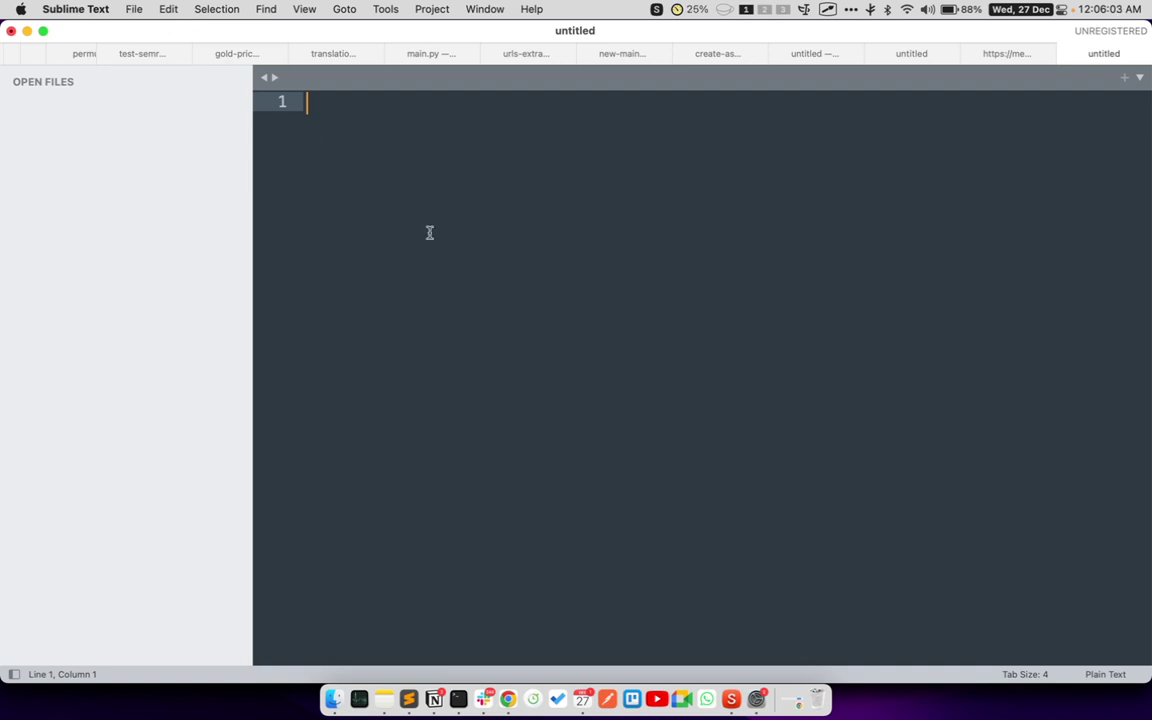
# - Capture the empty Sublime Text window with Shottr and draw a red arrow pointing at the captured mouse pointer
pyautogui.press('super+shift+1')
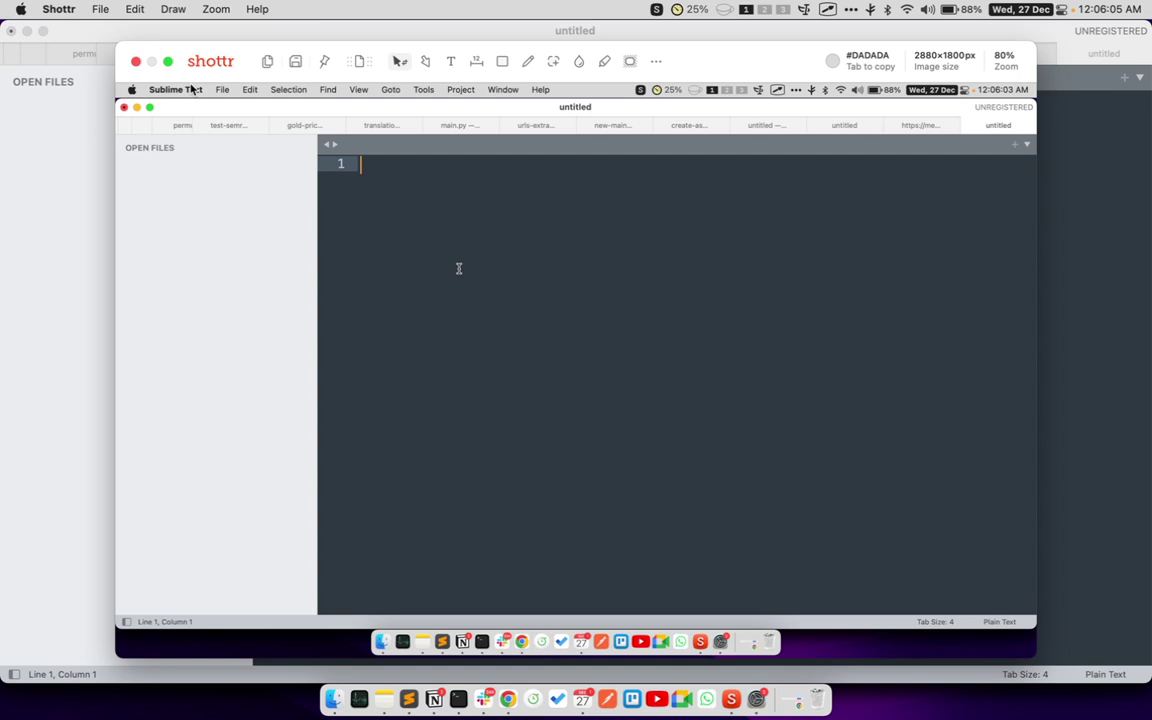
pyautogui.moveTo(175, 82); pyautogui.dragTo(145, 103)
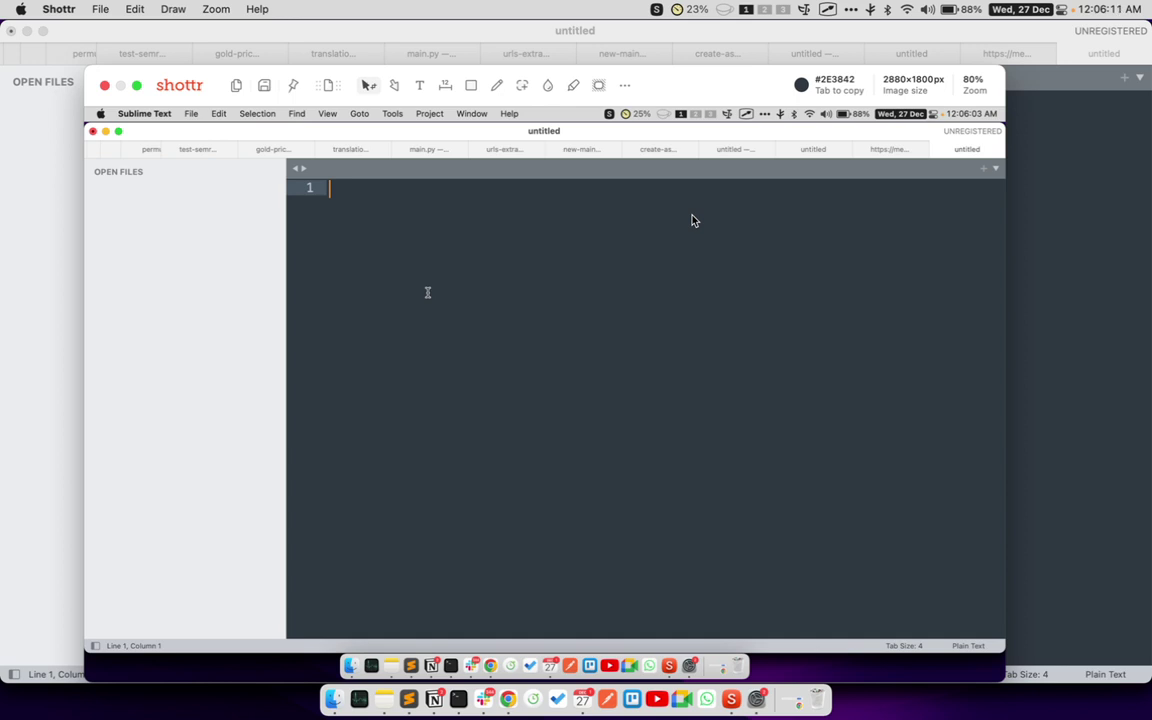
pyautogui.click(393, 87)
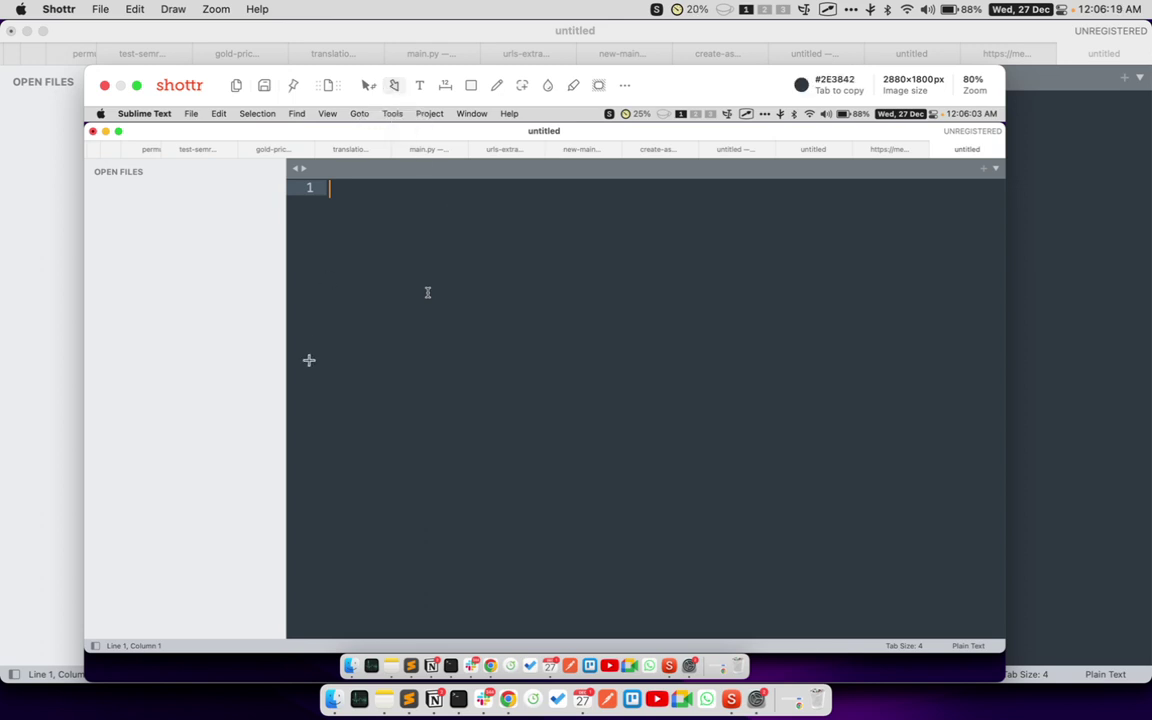
pyautogui.moveTo(274, 389)
pyautogui.mouseDown()
pyautogui.moveTo(386, 339)
pyautogui.moveTo(419, 316)
pyautogui.moveTo(426, 292)
pyautogui.mouseUp()
# - Add the text label "This is some text" beside the arrowhead on the screenshot
pyautogui.click(419, 85)
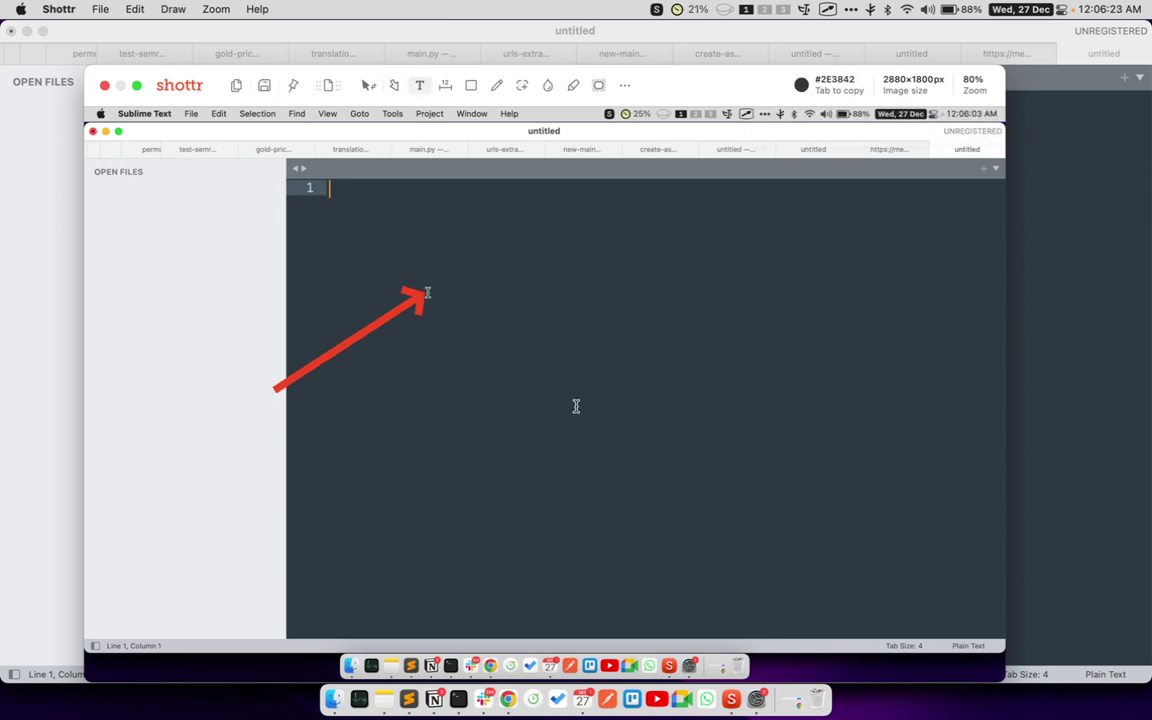
pyautogui.click(447, 290)
pyautogui.write('This is some text')
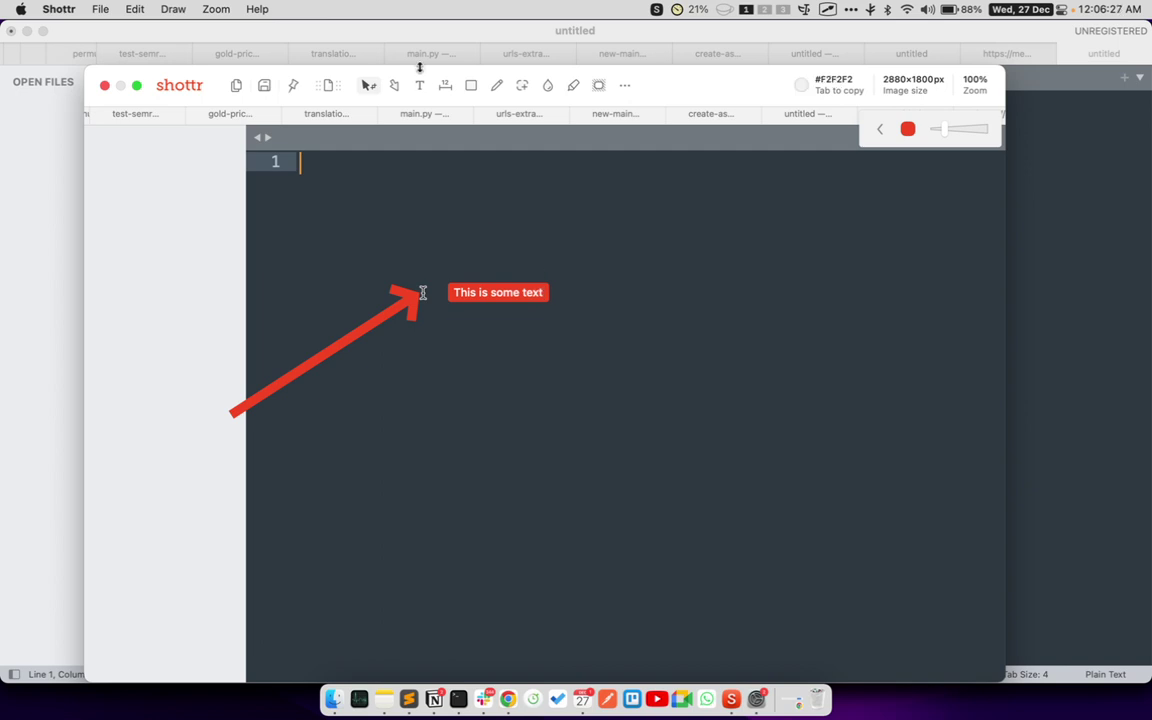
# - Draw a red rectangle beside the text label and a freehand letter A below it
pyautogui.click(471, 85)
pyautogui.moveTo(585, 275); pyautogui.dragTo(768, 330)
pyautogui.click(499, 87)
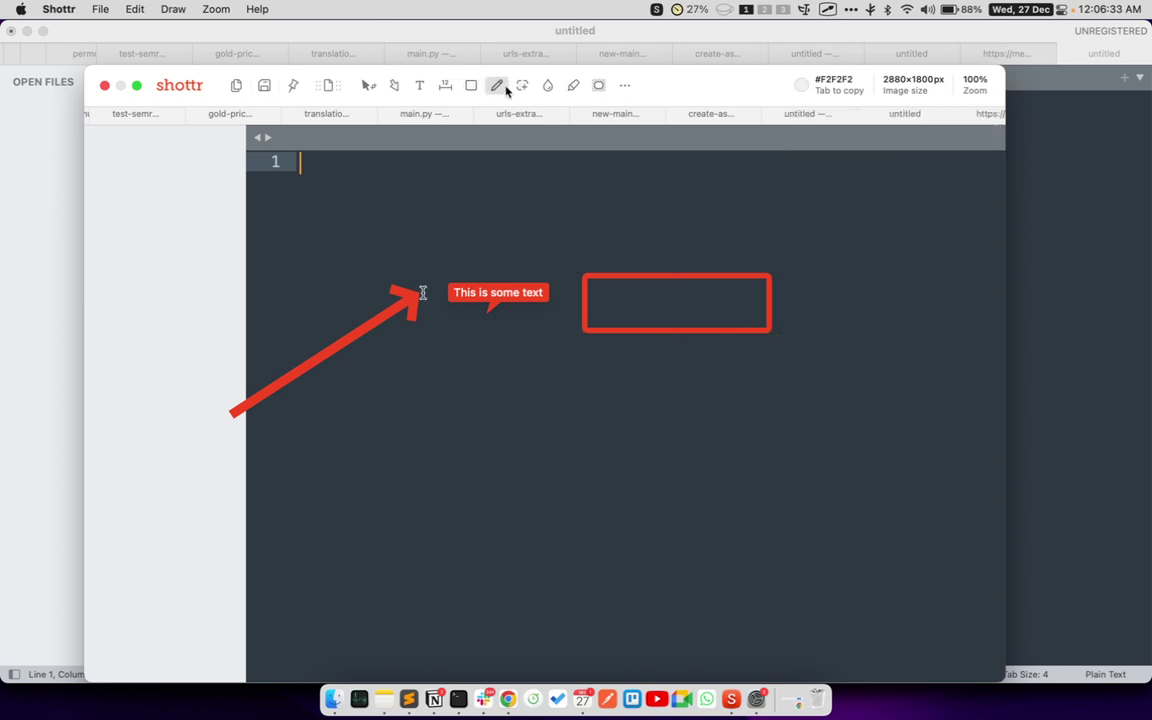
pyautogui.moveTo(551, 424)
pyautogui.mouseDown()
pyautogui.moveTo(582, 377)
pyautogui.moveTo(600, 417)
pyautogui.moveTo(596, 401)
pyautogui.mouseUp()
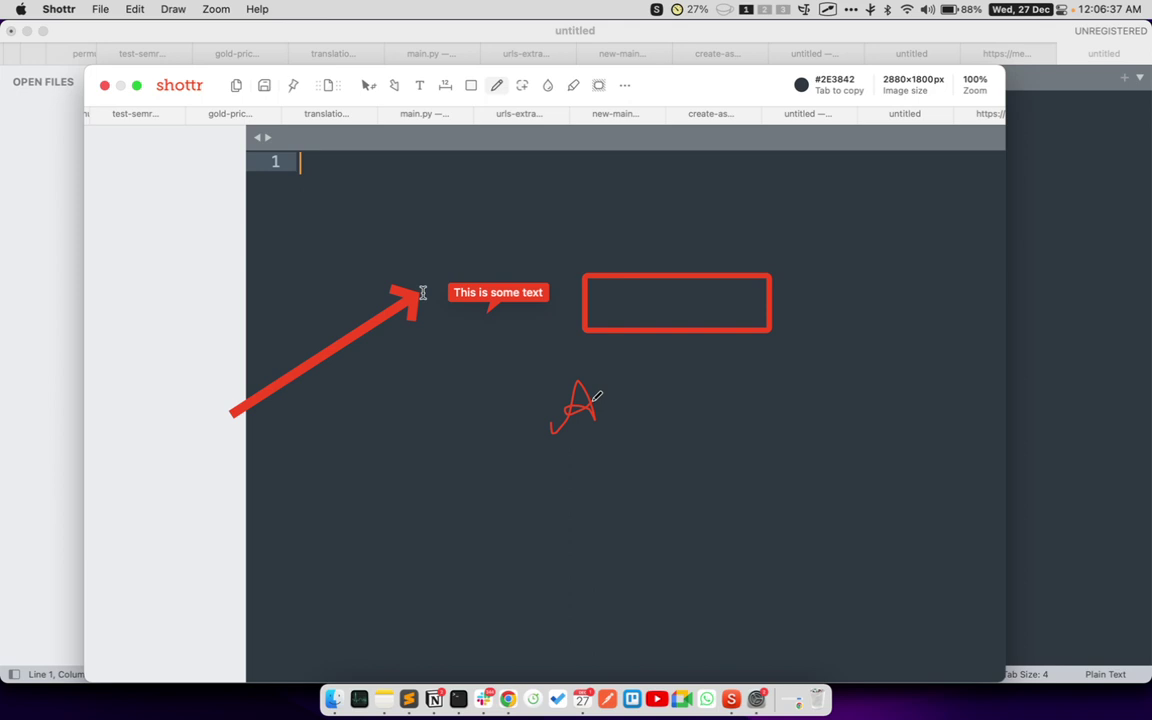
# - Blur the "gold-pric..." tab title in the screenshot and increase the blur strength
pyautogui.click(548, 86)
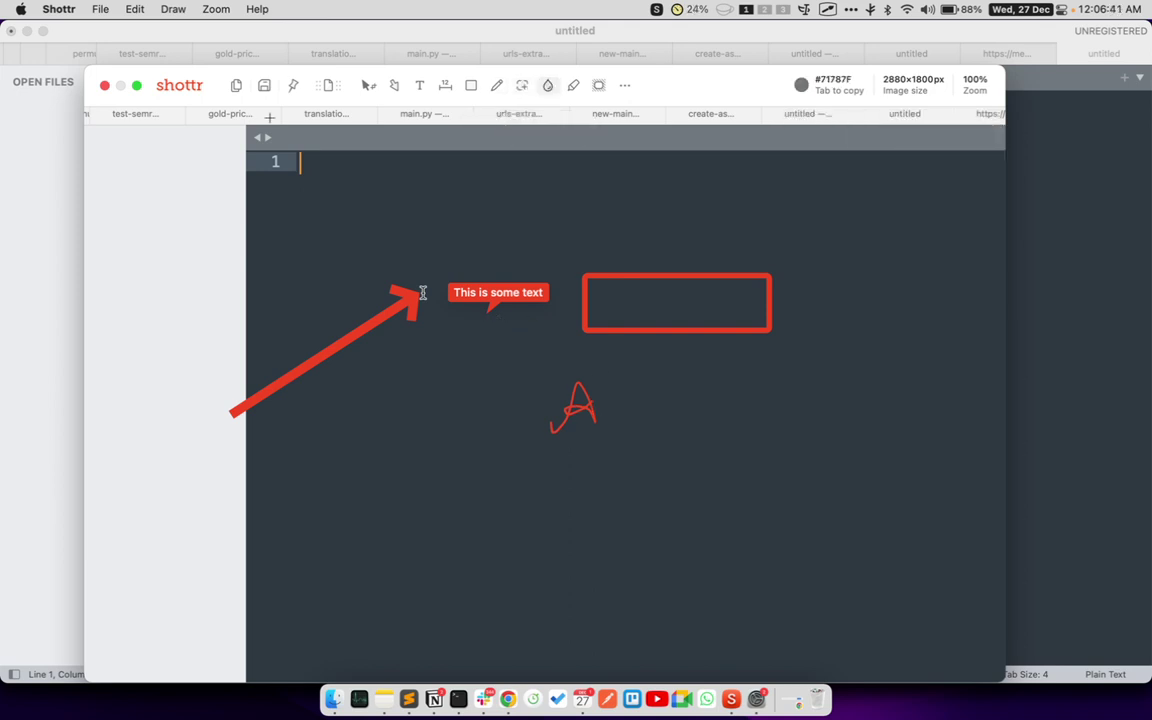
pyautogui.moveTo(204, 108); pyautogui.dragTo(262, 120)
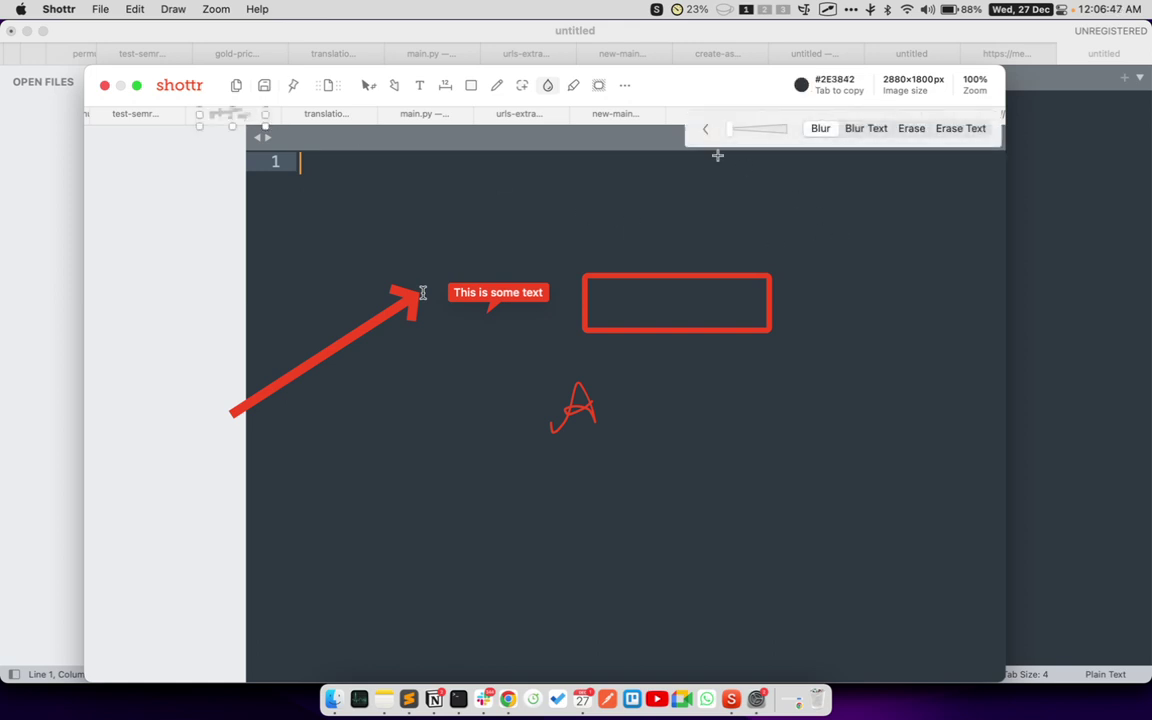
pyautogui.moveTo(730, 131)
pyautogui.mouseDown()
pyautogui.moveTo(783, 139)
pyautogui.moveTo(761, 136)
pyautogui.mouseUp()
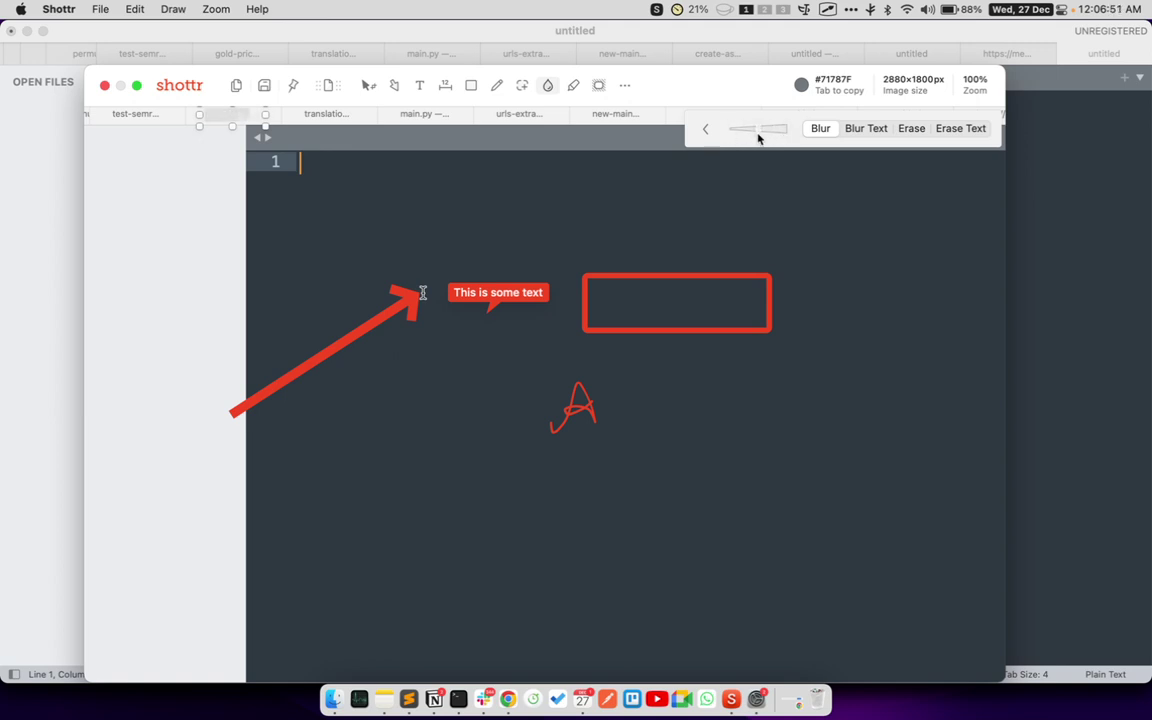
# - Highlight the "new-main..." tab title, a strip above the red rectangle, and the text label in yellow
pyautogui.click(574, 86)
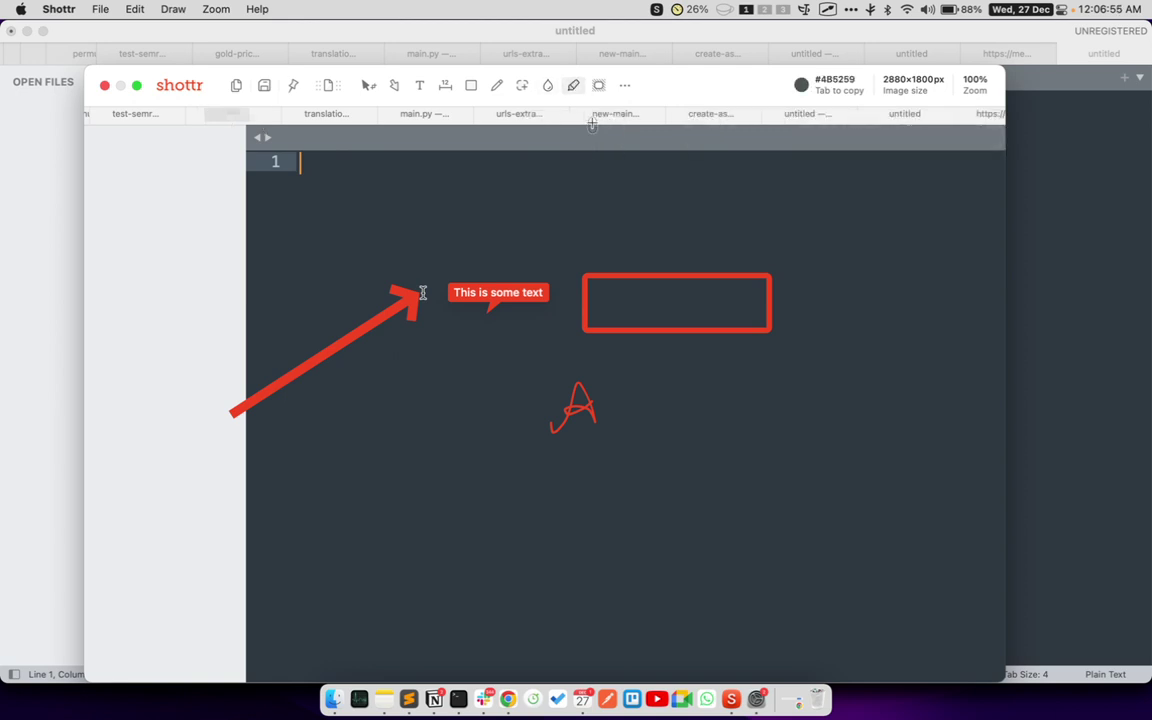
pyautogui.moveTo(582, 113); pyautogui.dragTo(654, 114)
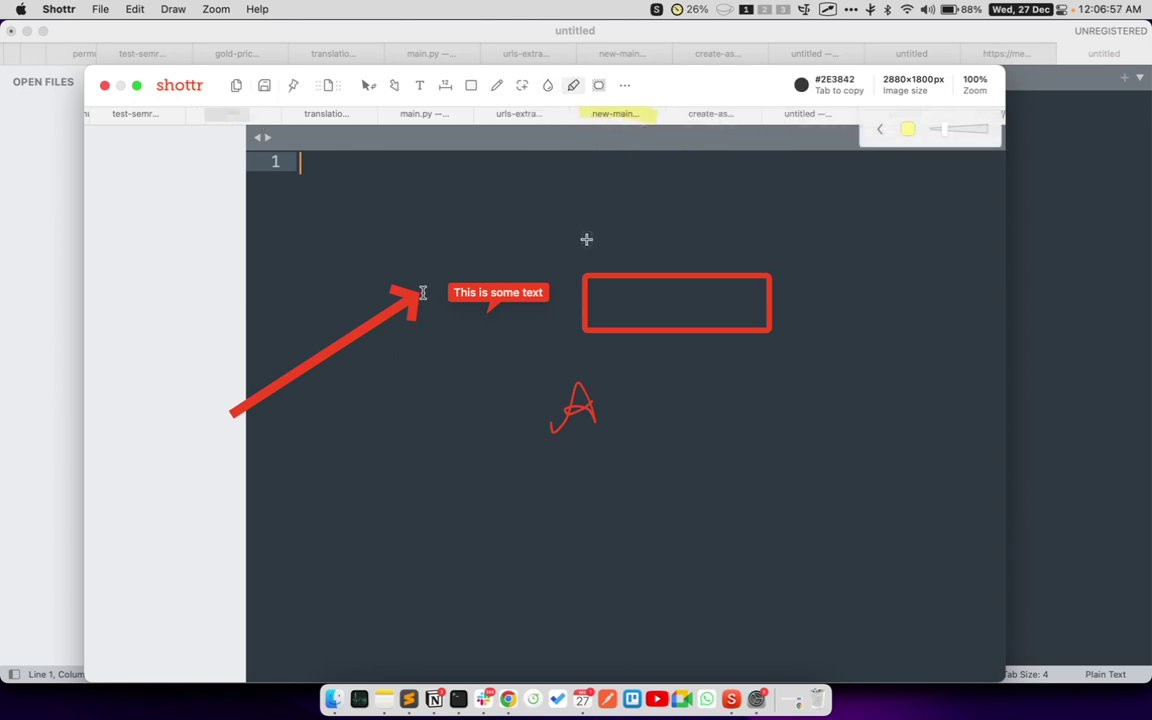
pyautogui.moveTo(584, 239); pyautogui.dragTo(716, 239)
pyautogui.moveTo(452, 292); pyautogui.dragTo(575, 292)
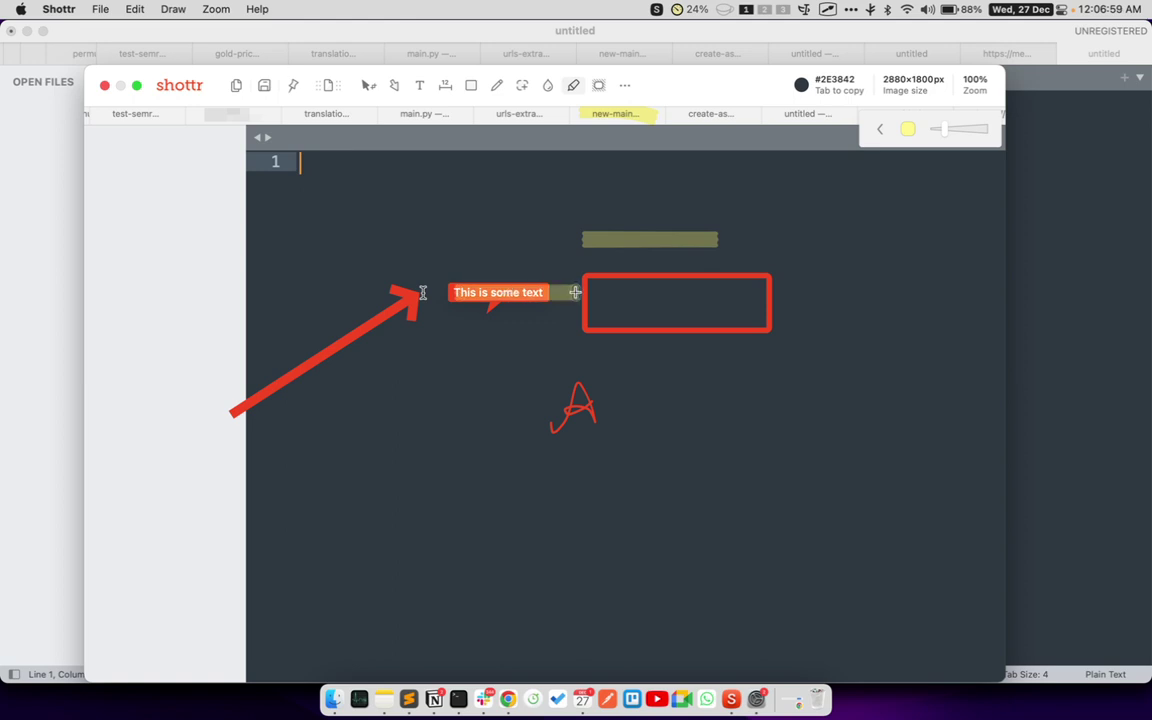
pyautogui.click(600, 89)
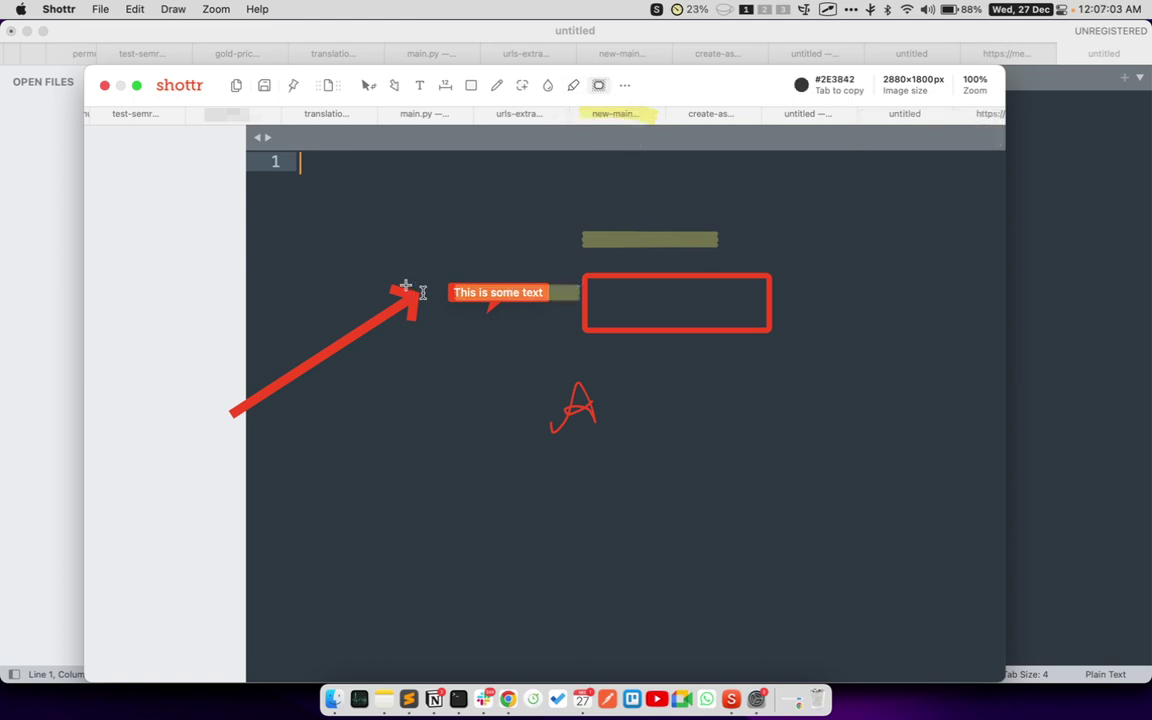
pyautogui.press('Escape')
pyautogui.moveTo(278, 170); pyautogui.dragTo(396, 213)
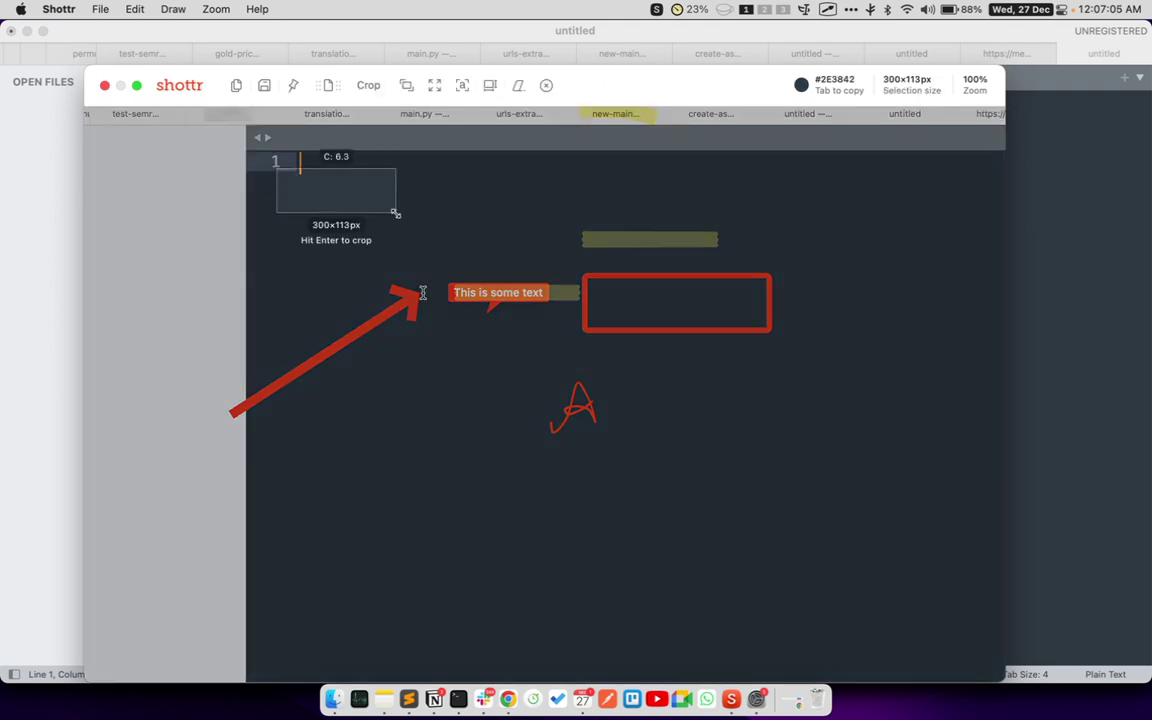
pyautogui.press('Escape')
# - Spotlight the line number 1 and text cursor with a red rounded frame that dims the rest of the screenshot
pyautogui.click(596, 90)
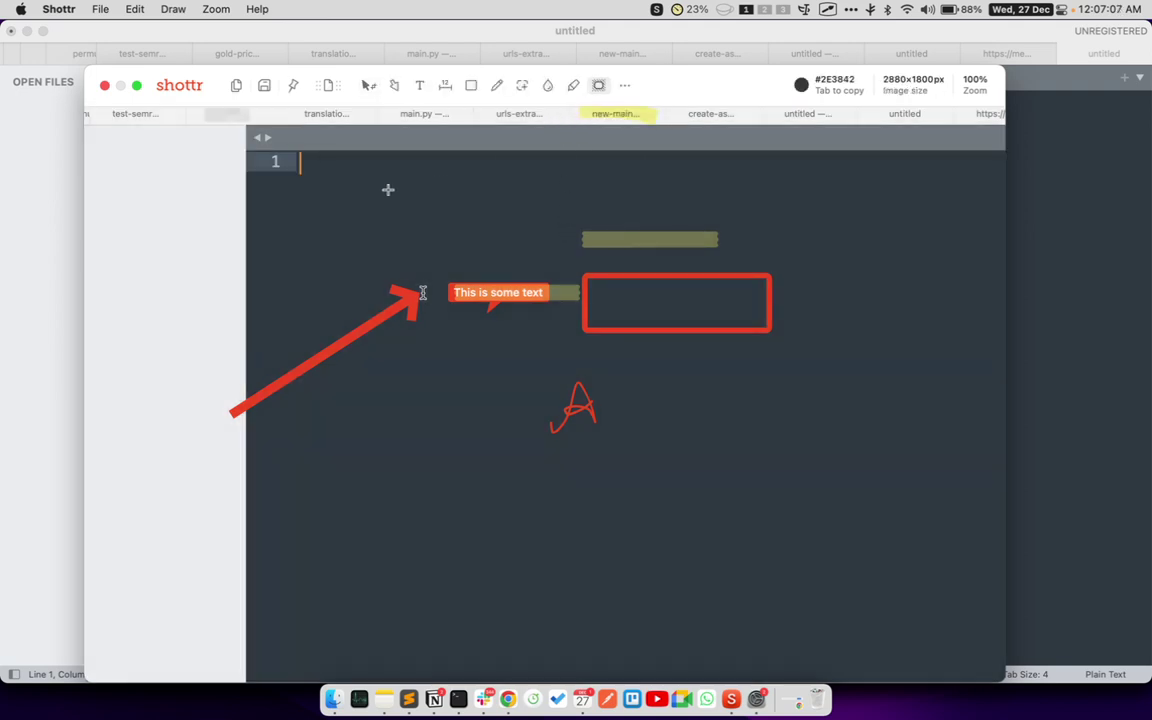
pyautogui.moveTo(266, 147); pyautogui.dragTo(341, 193)
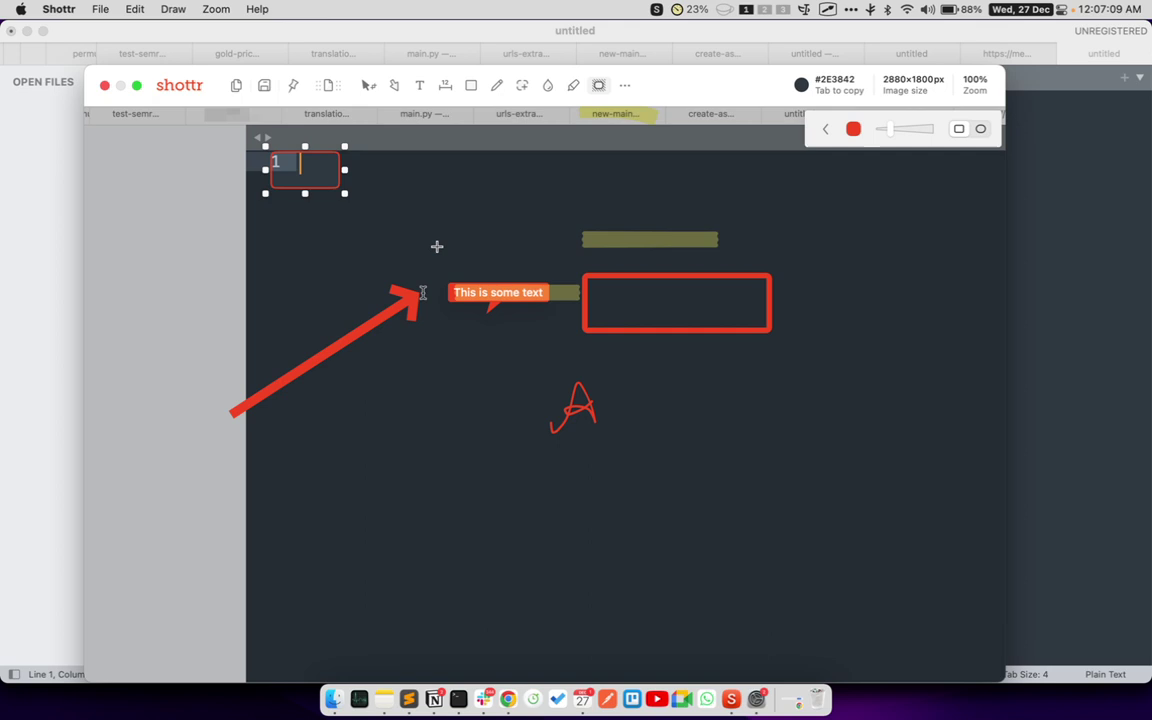
pyautogui.press('Escape')
pyautogui.press('Escape')
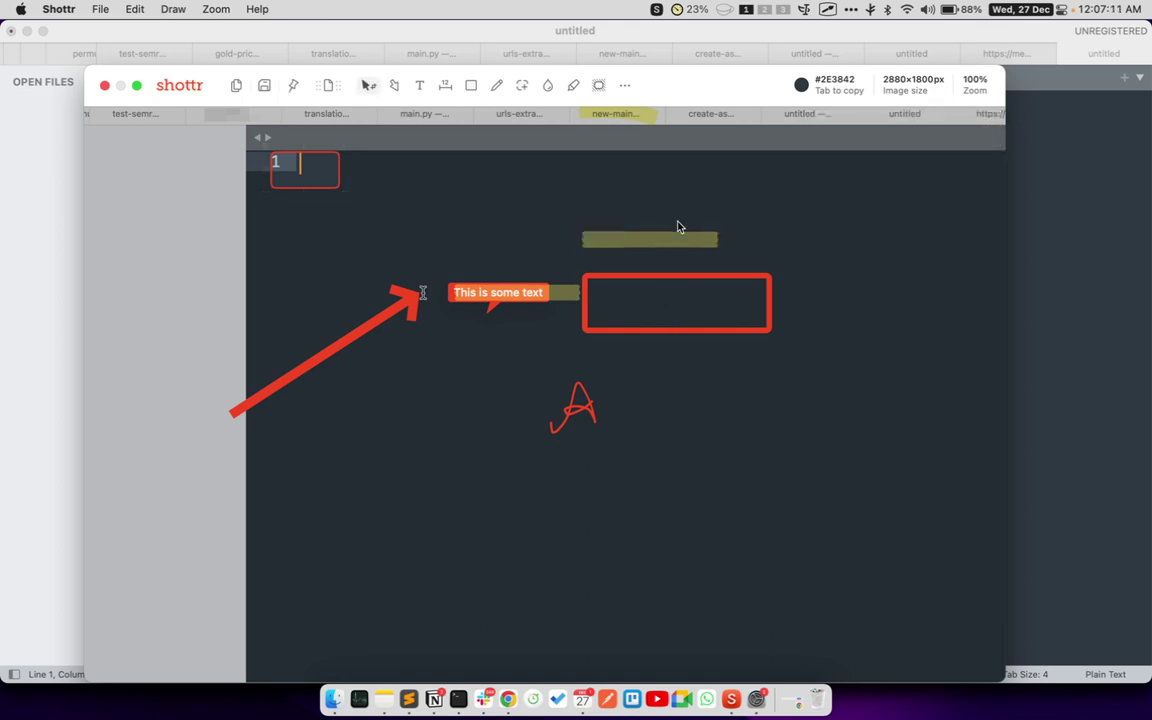
# - Place Counter markers 1 to 5 at the "translatio..." tab, above the highlighted strip, and at three spots below the handwritten A
pyautogui.click(624, 85)
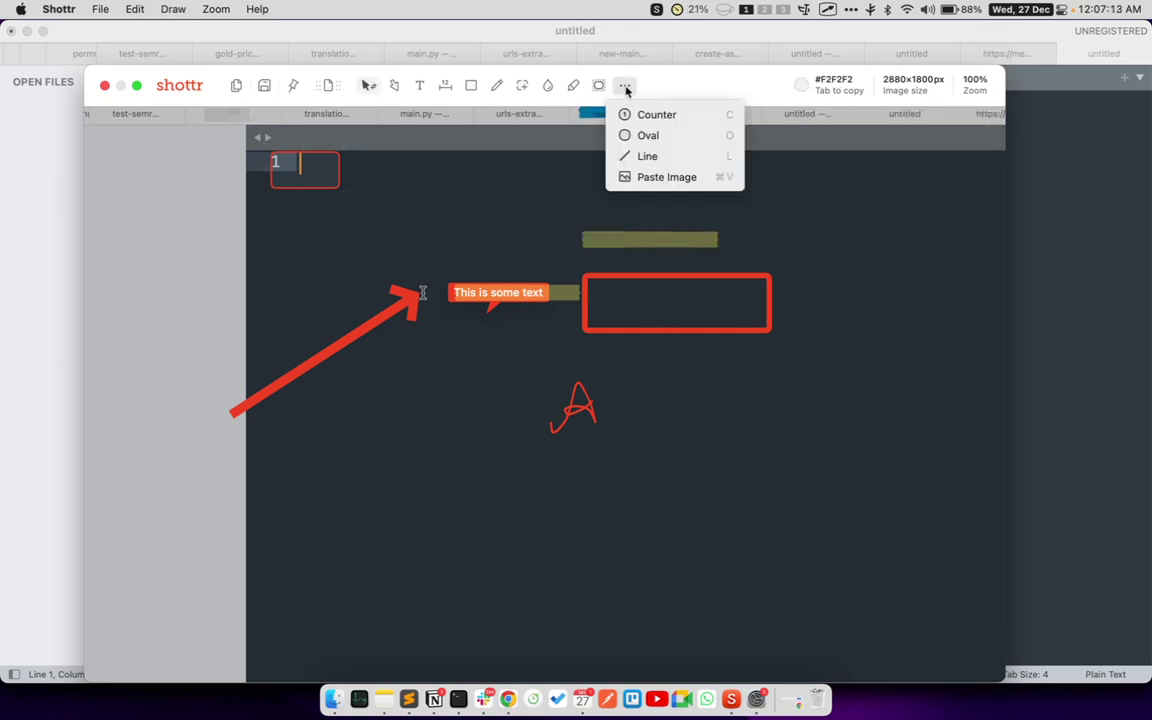
pyautogui.click(650, 114)
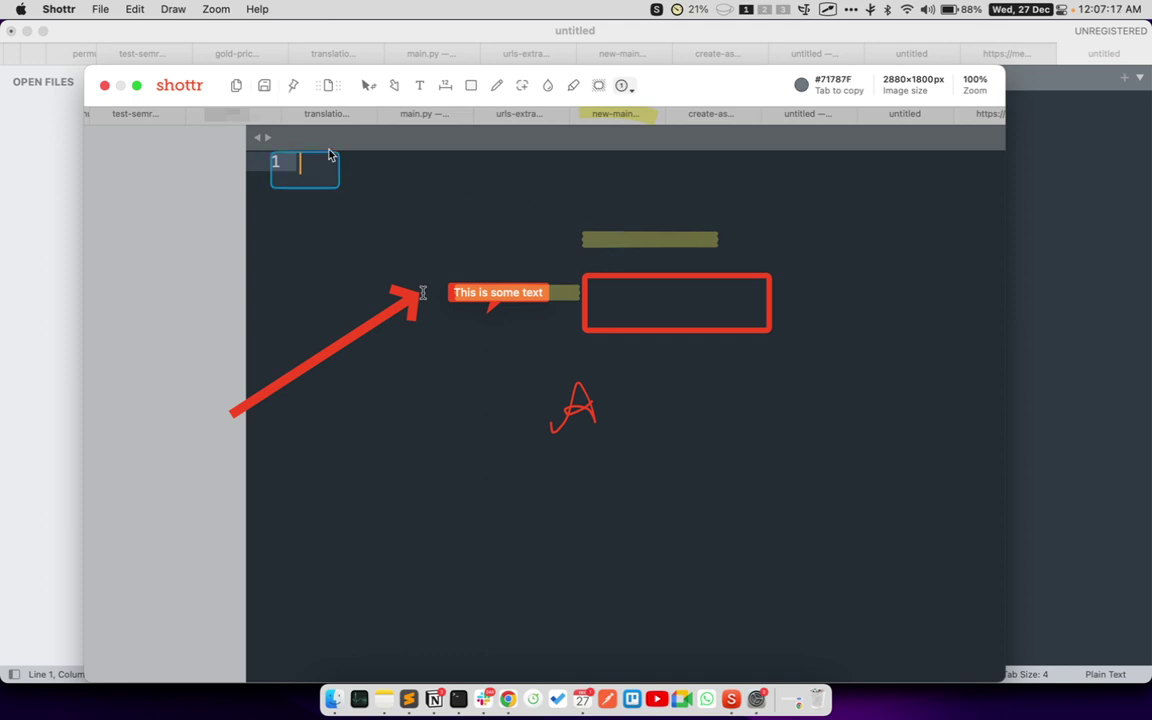
pyautogui.click(359, 117)
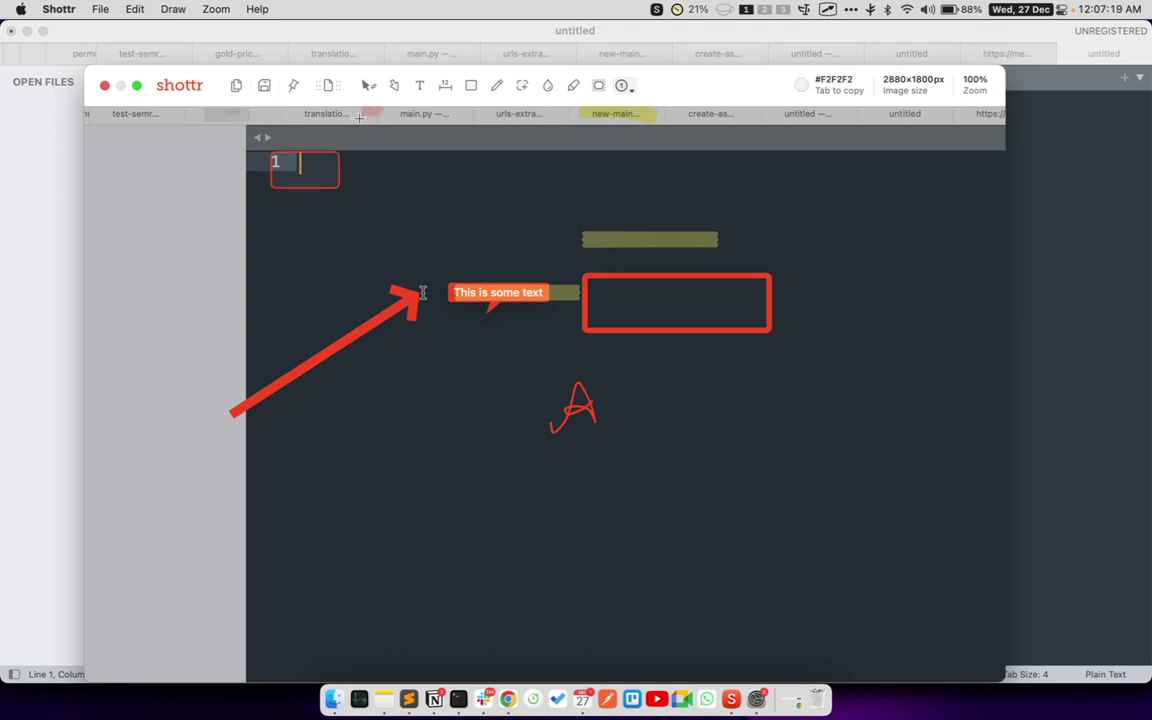
pyautogui.click(580, 201)
pyautogui.click(514, 500)
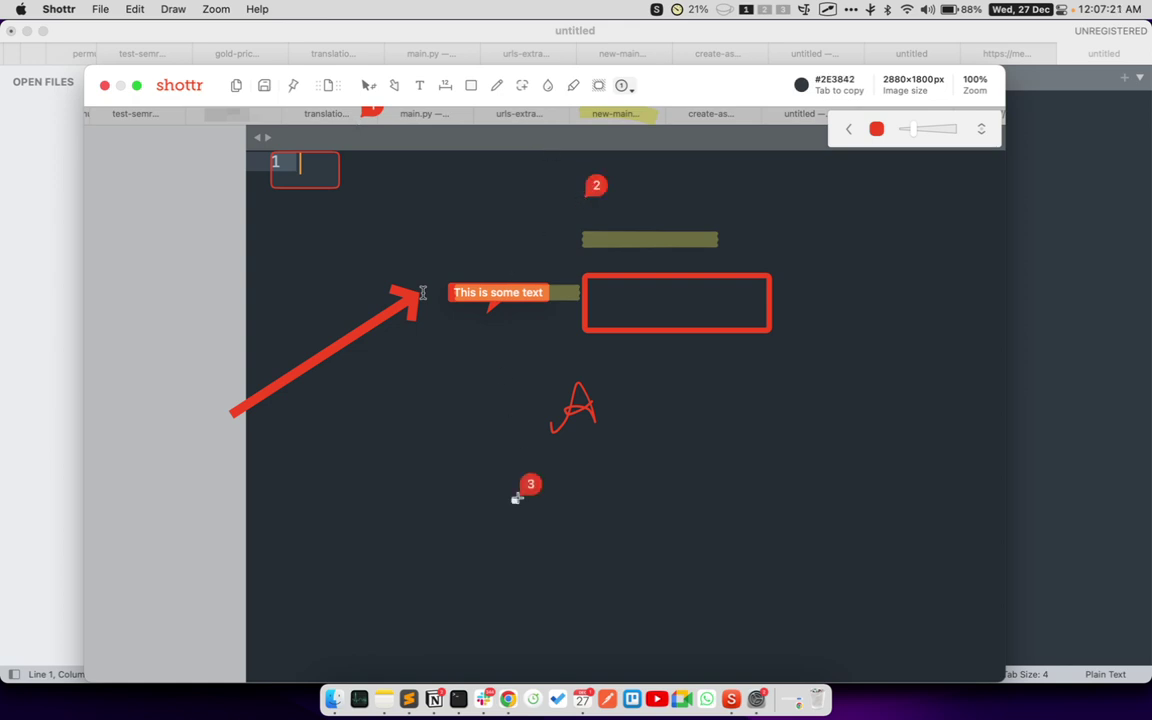
pyautogui.click(903, 533)
pyautogui.click(311, 531)
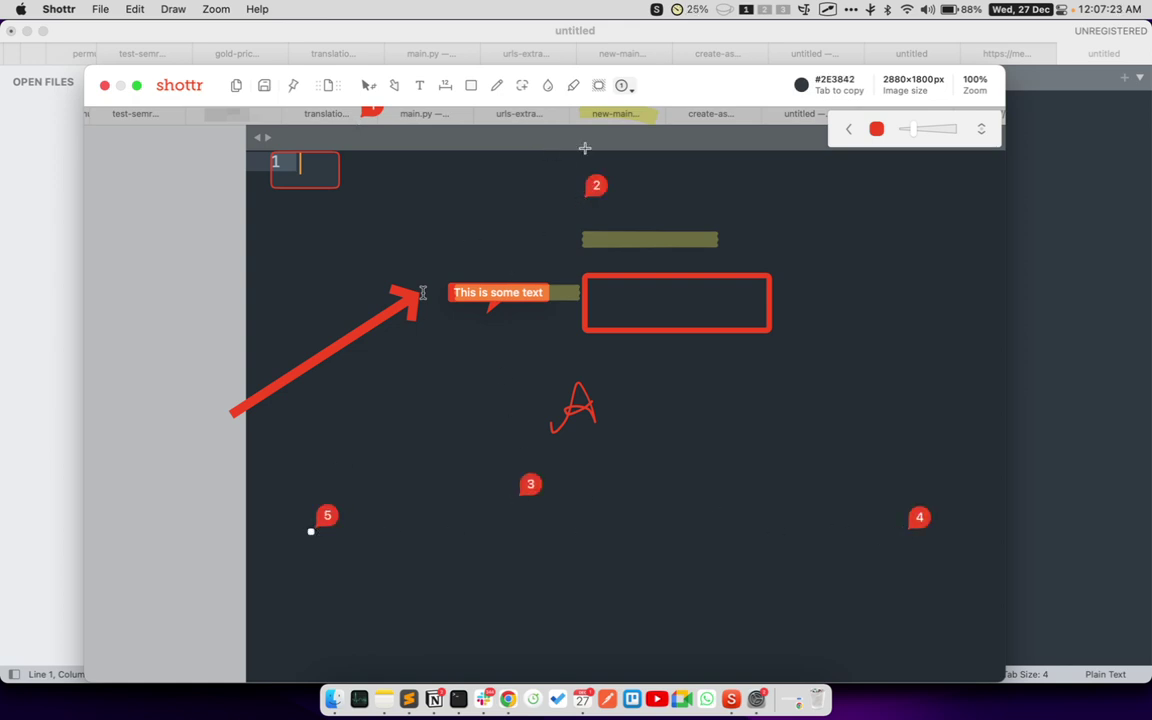
pyautogui.click(626, 87)
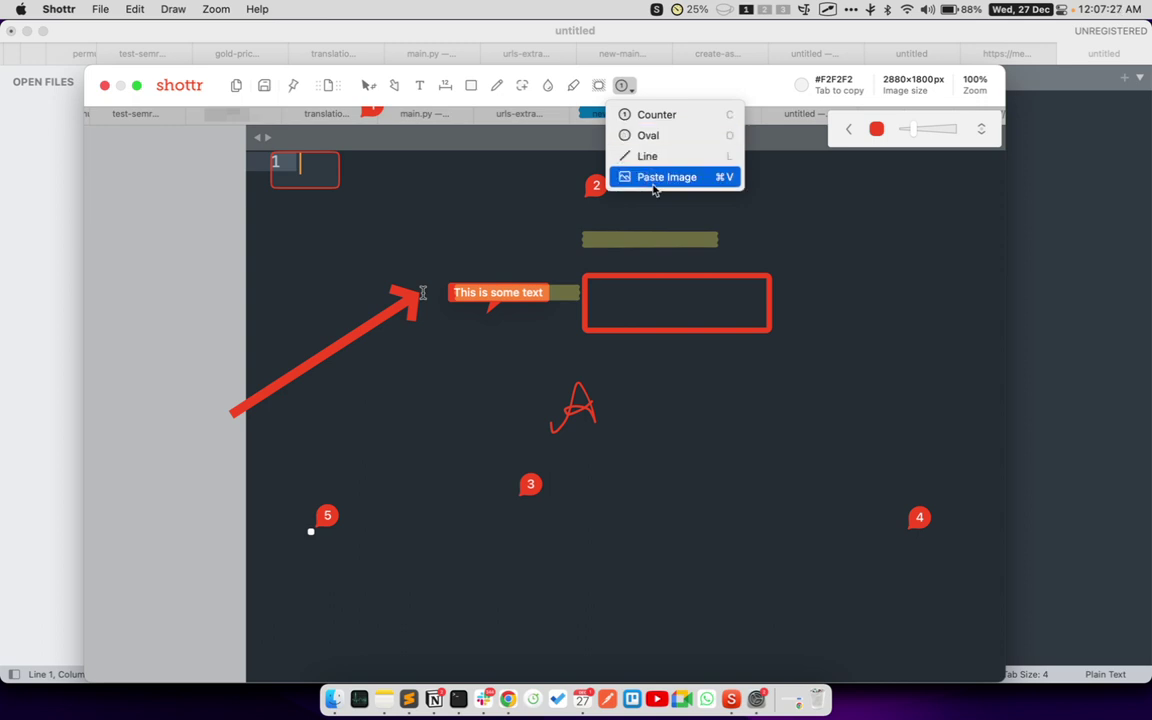
pyautogui.click(651, 72)
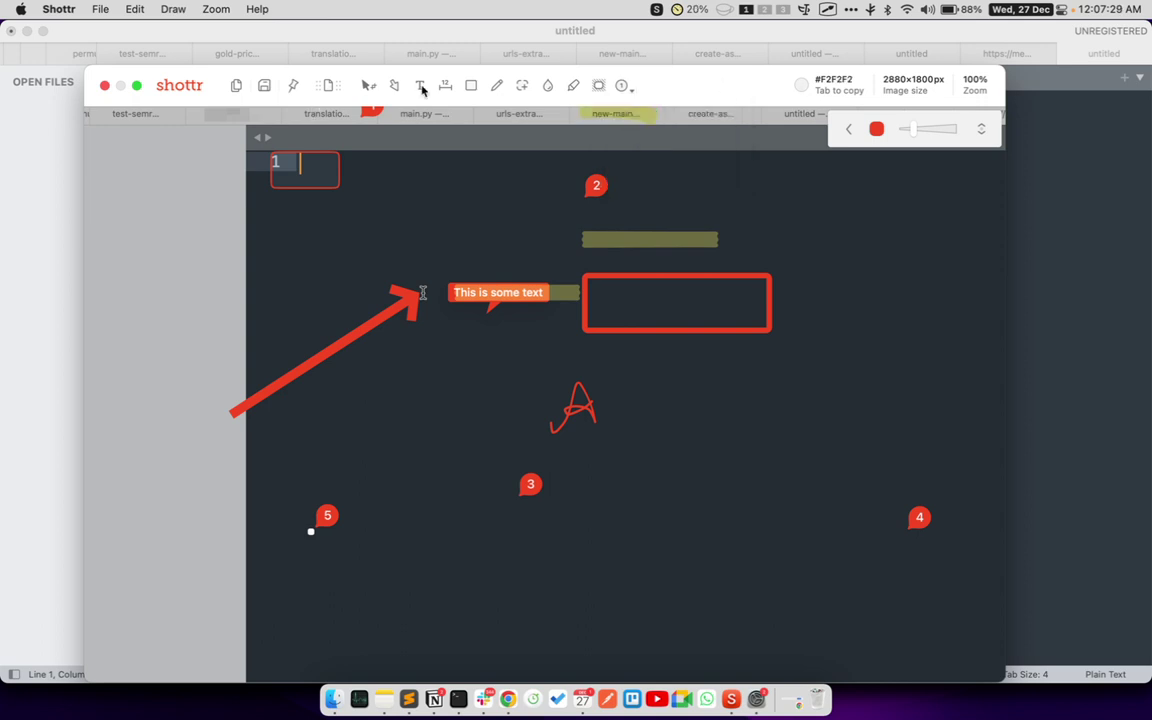
pyautogui.press('Escape')
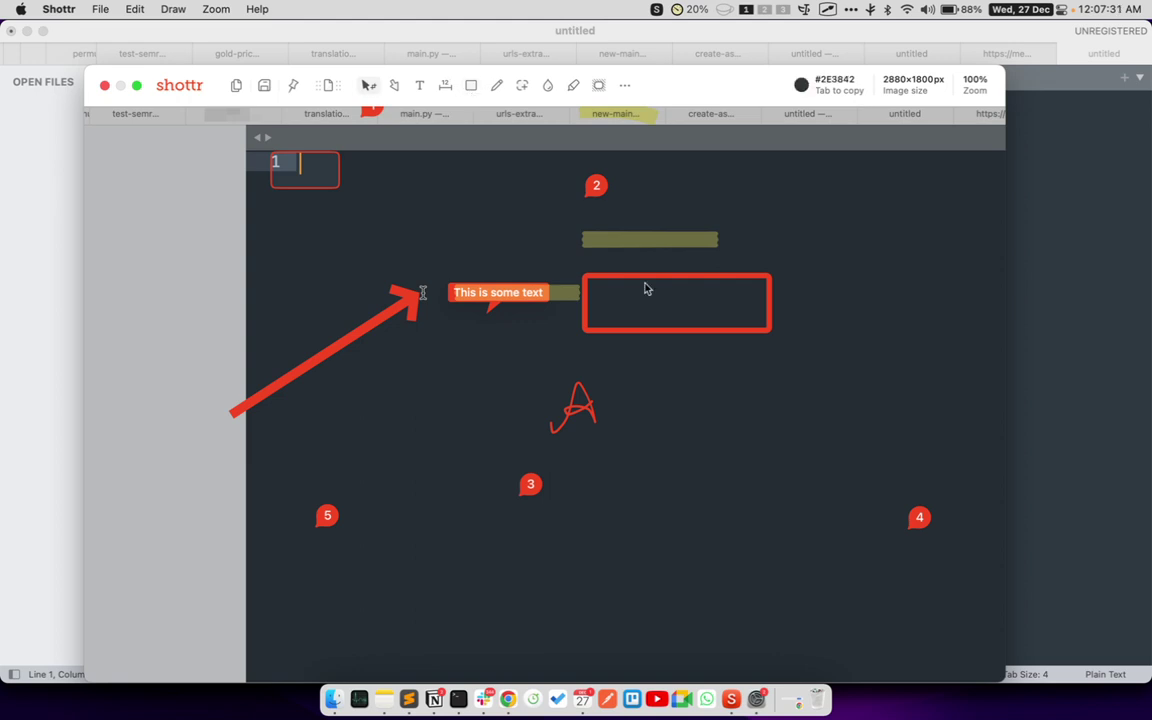
# - Draw a second rectangle below the red one, beside the handwritten A, and set its colour to purple
pyautogui.click(471, 85)
pyautogui.moveTo(702, 404); pyautogui.dragTo(842, 451)
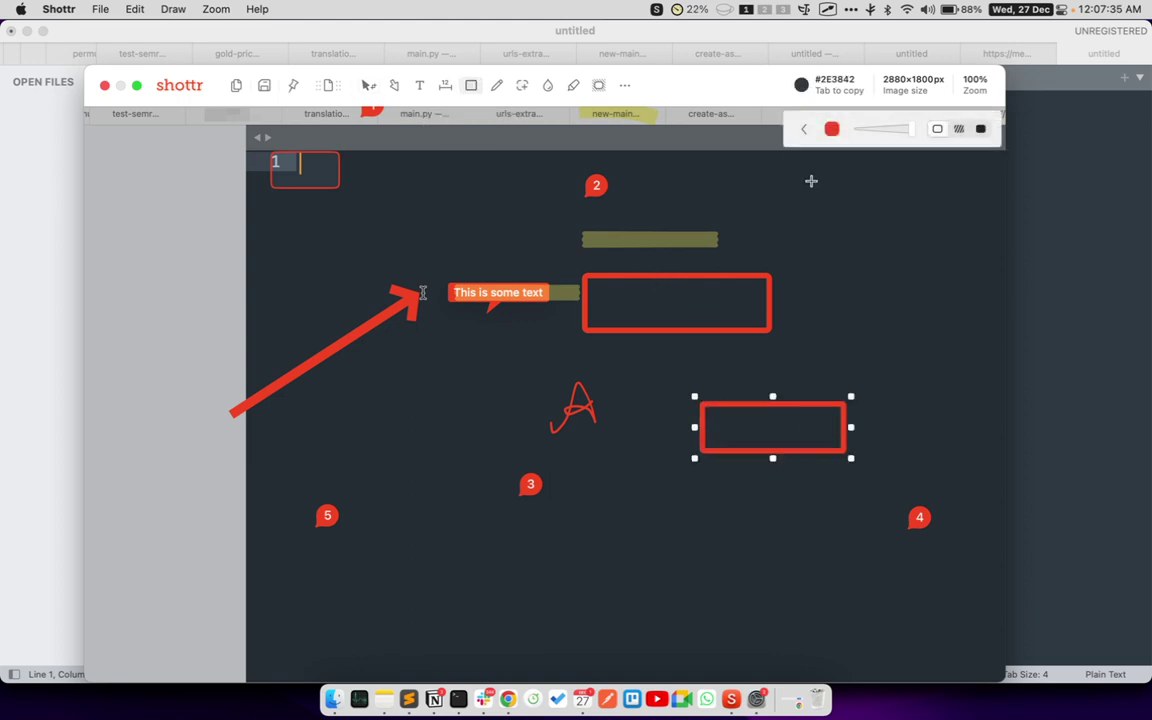
pyautogui.click(832, 130)
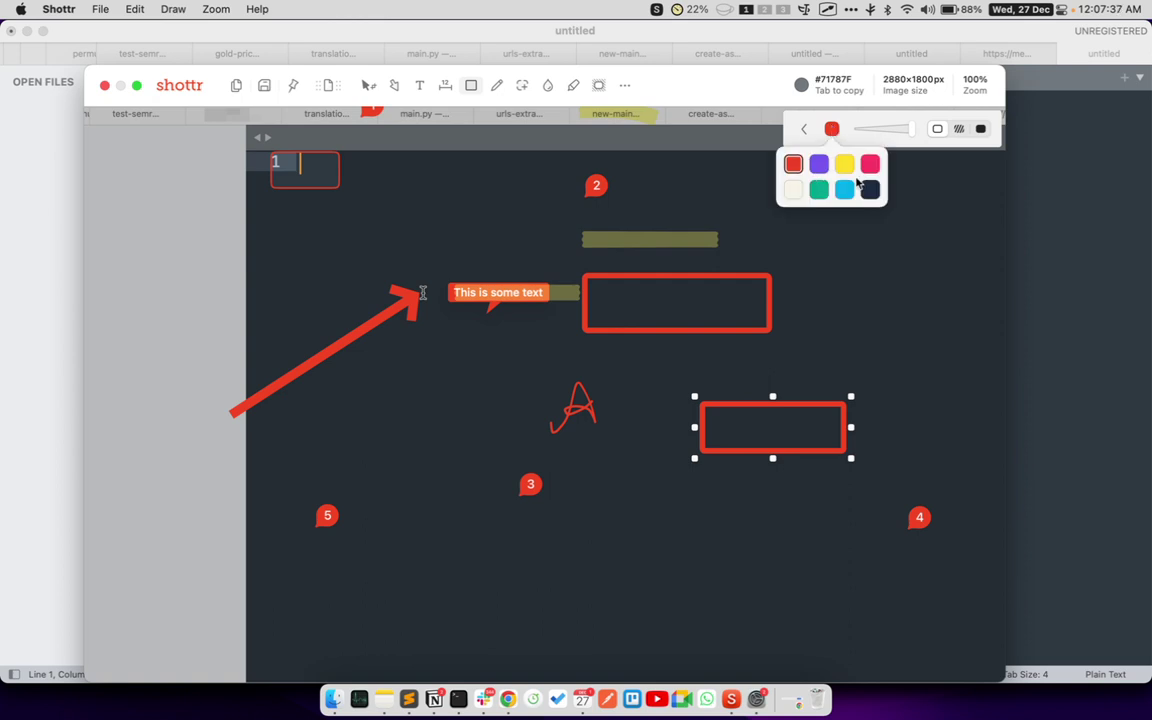
pyautogui.click(828, 167)
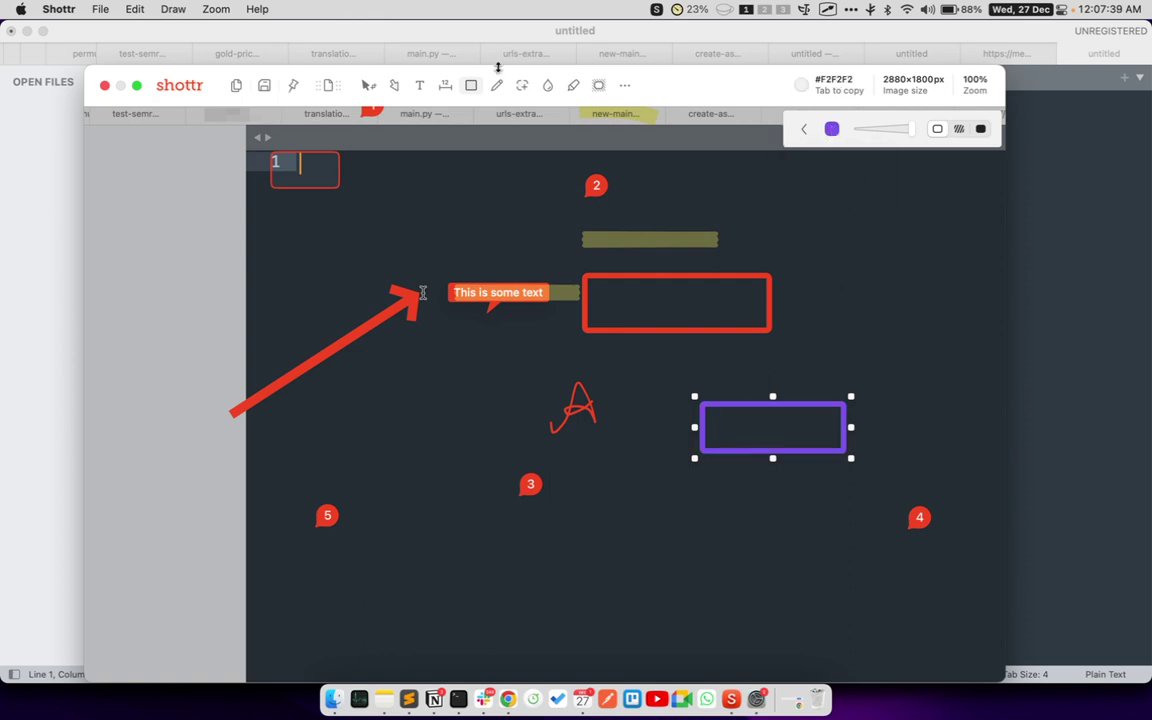
# - Add a text label reading "some" below the handwritten A and set its colour to green
pyautogui.click(420, 86)
pyautogui.click(576, 451)
pyautogui.write('some')
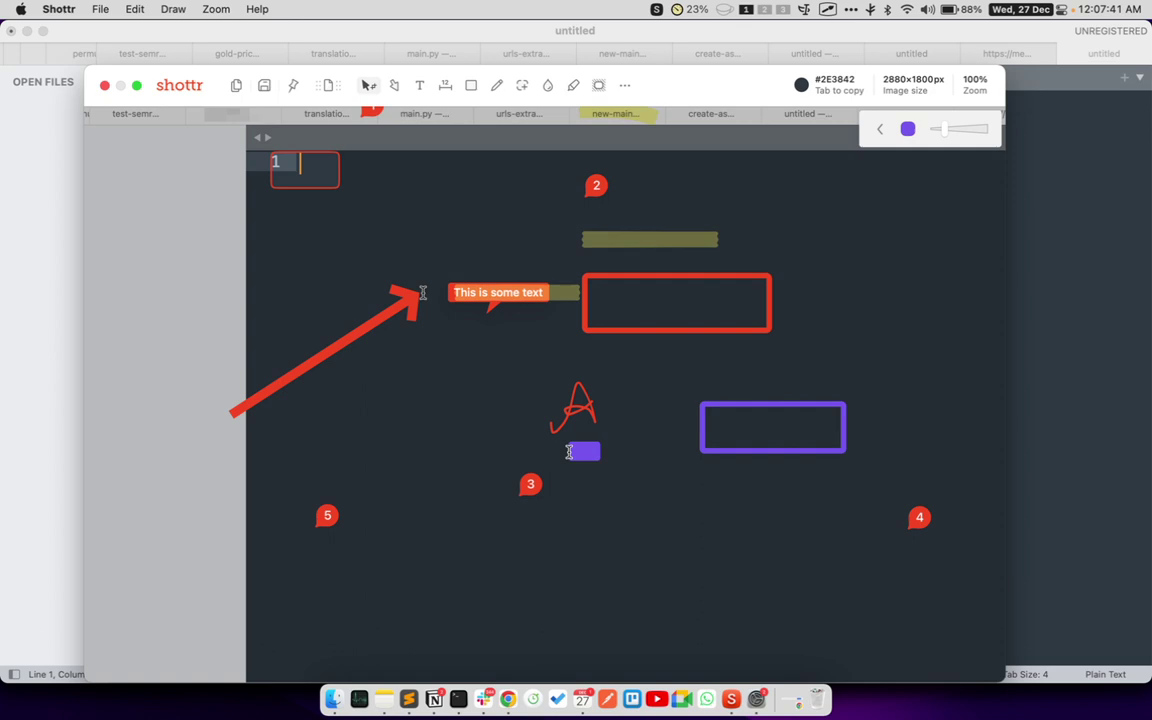
pyautogui.click(907, 130)
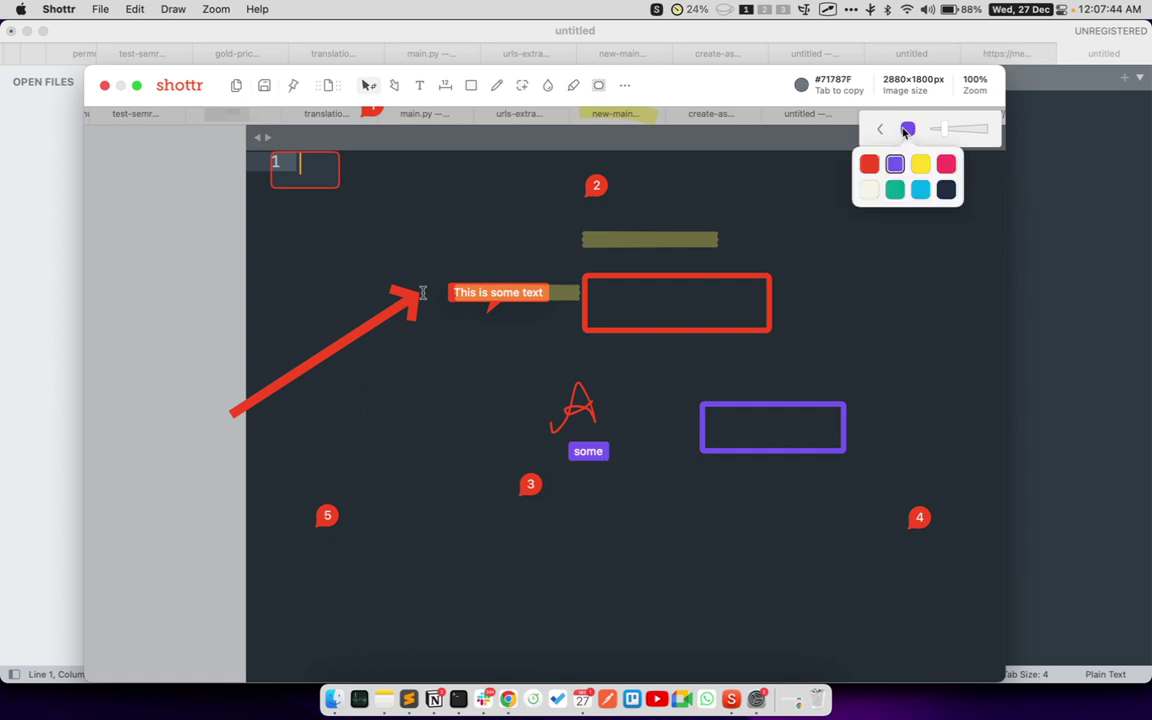
pyautogui.click(895, 190)
pyautogui.click(843, 395)
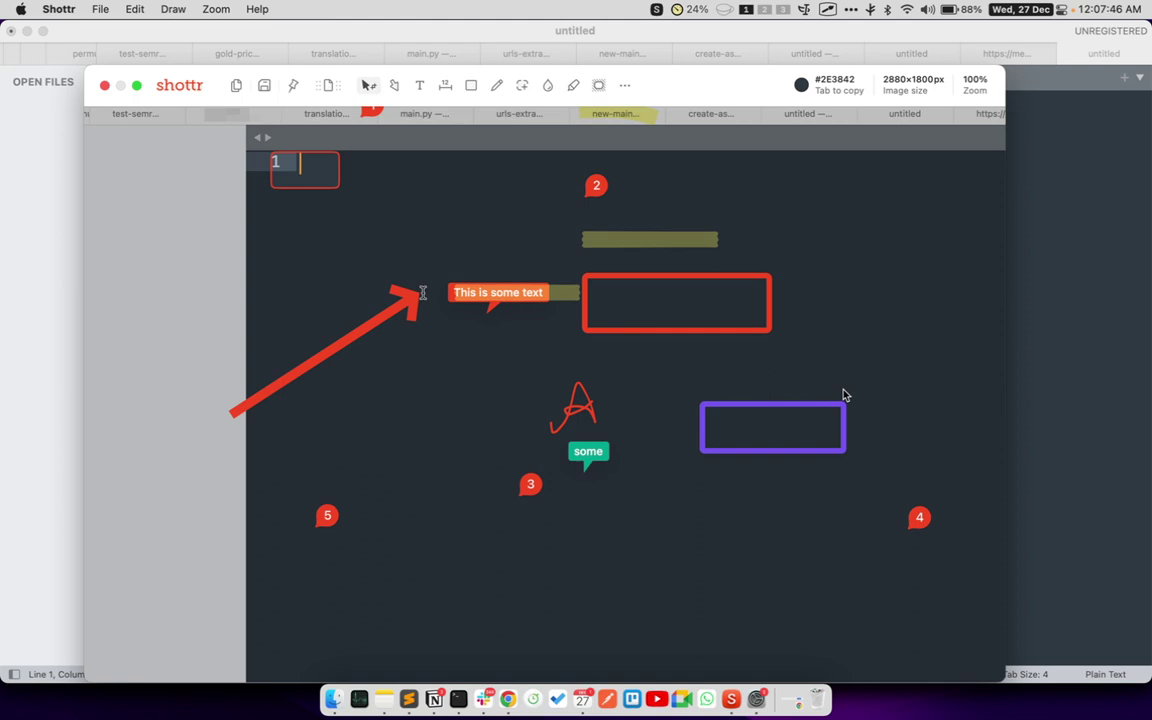
# - Copy the annotated screenshot to the clipboard and close the Preferences window
pyautogui.click(236, 86)
pyautogui.click(234, 90)
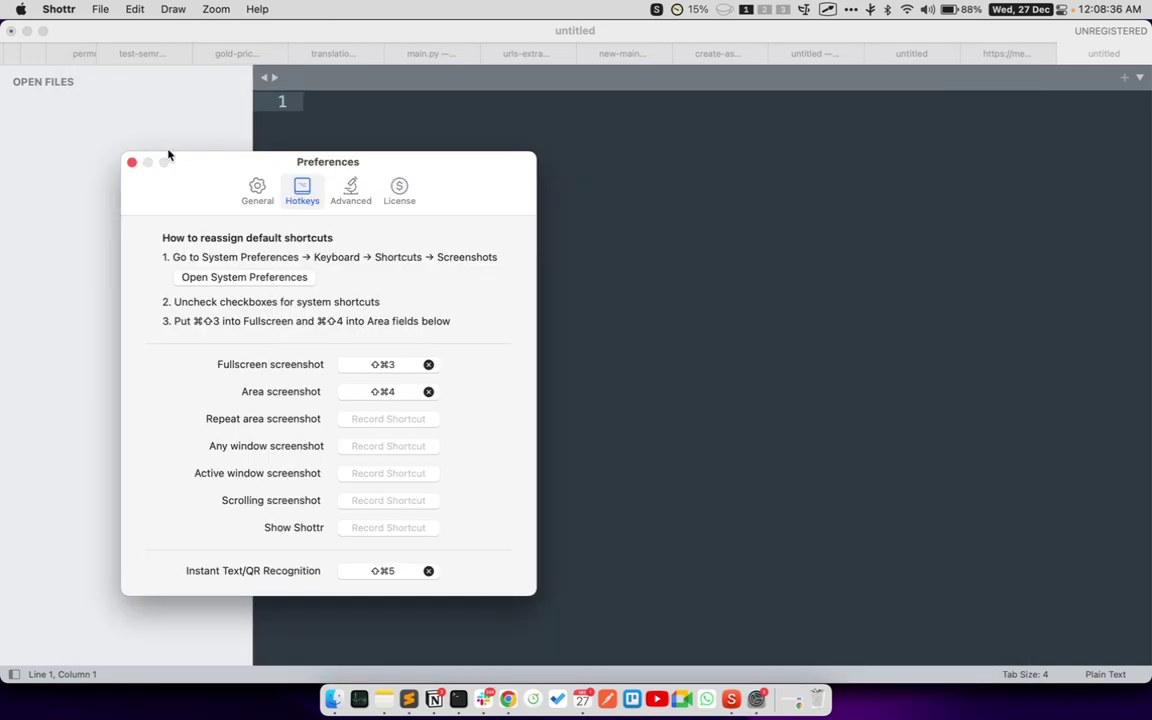
pyautogui.click(131, 162)
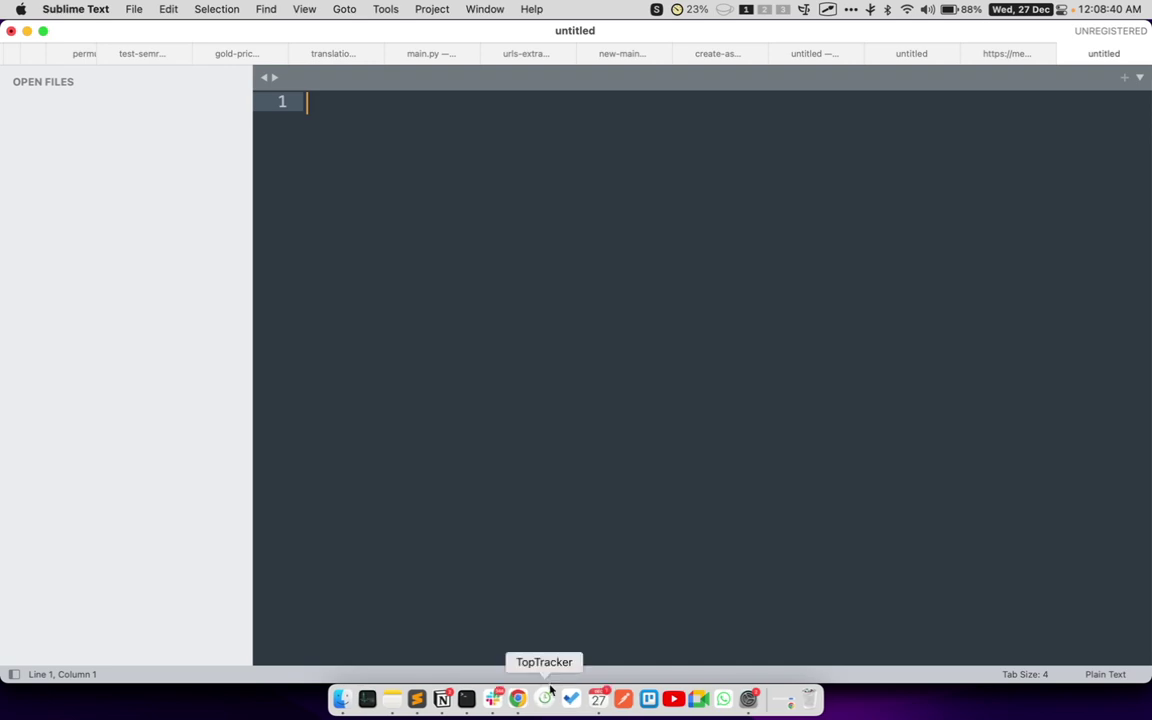
pyautogui.click(516, 695)
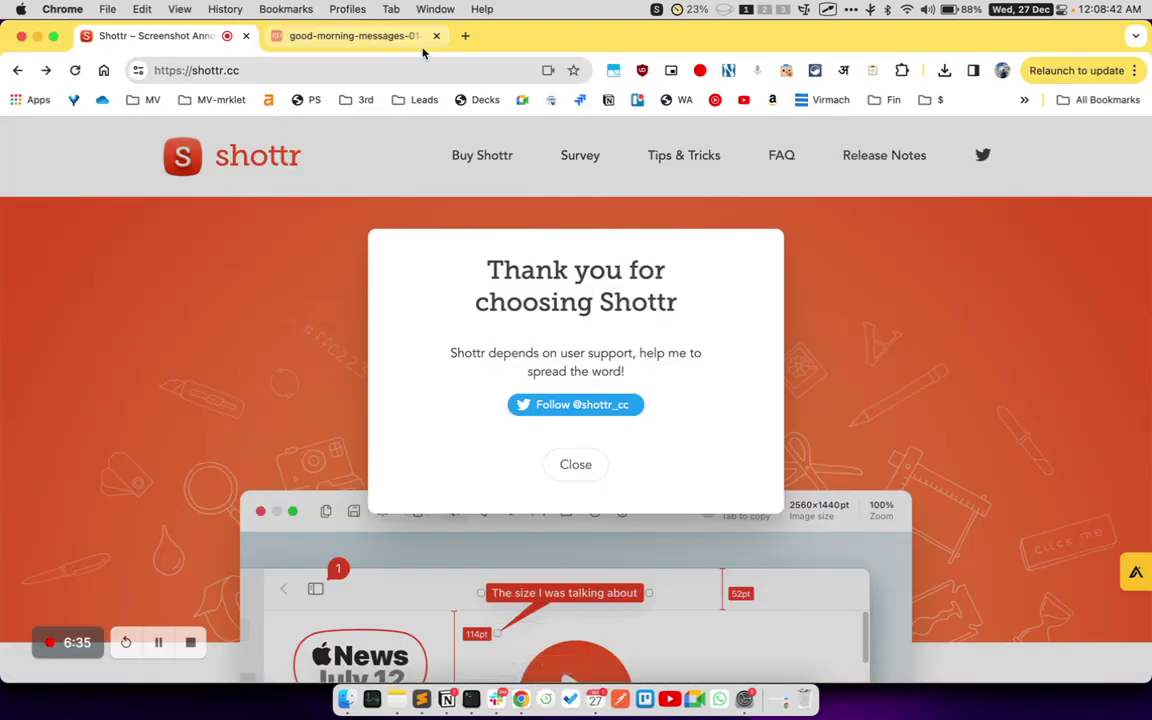
pyautogui.click(465, 36)
pyautogui.write('m')
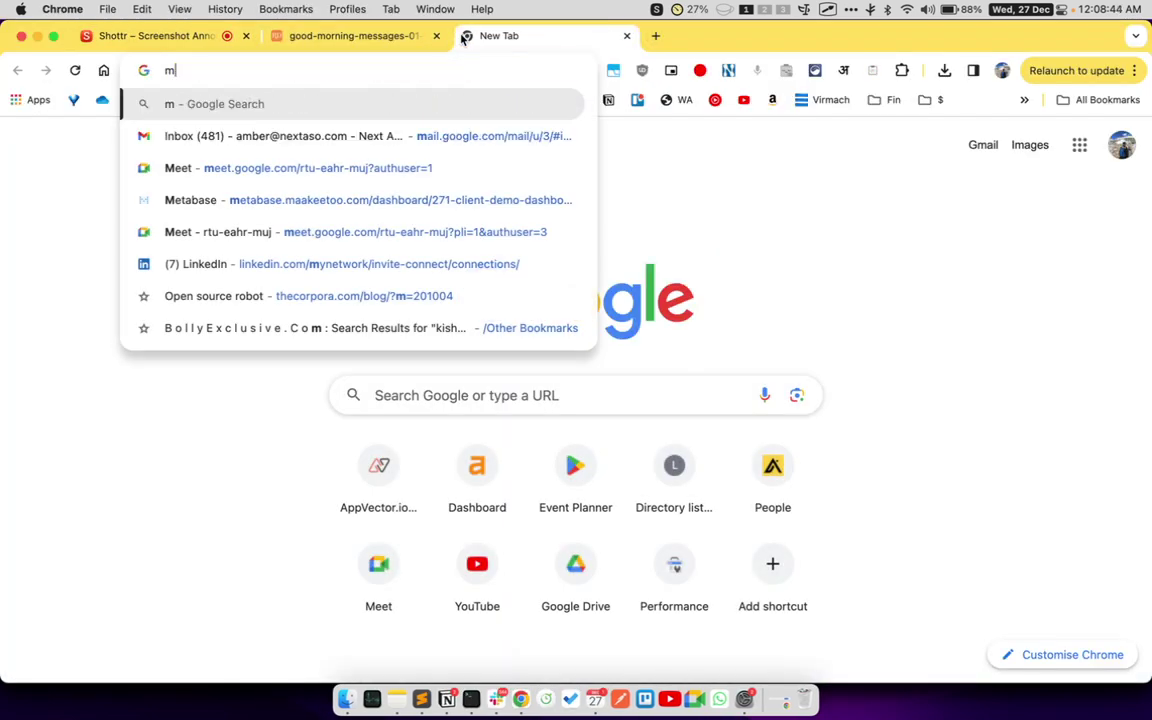
pyautogui.press('BackSpace')
pyautogui.press('super+a')
pyautogui.press('BackSpace')
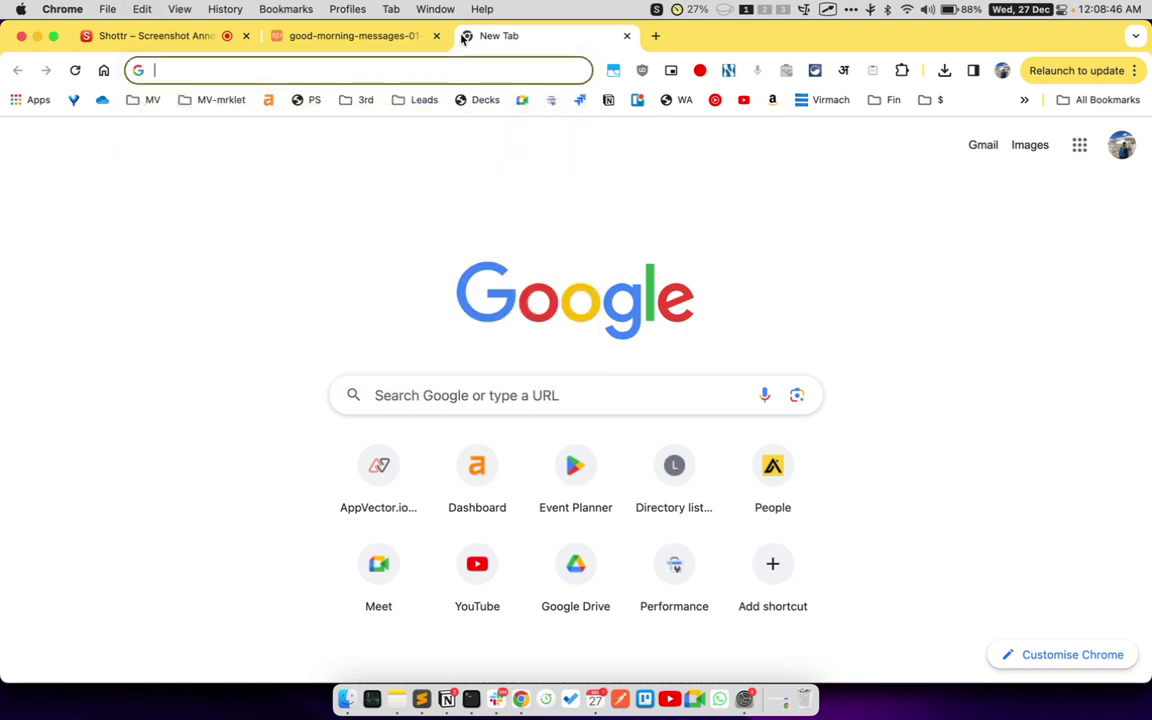
pyautogui.write('mail')
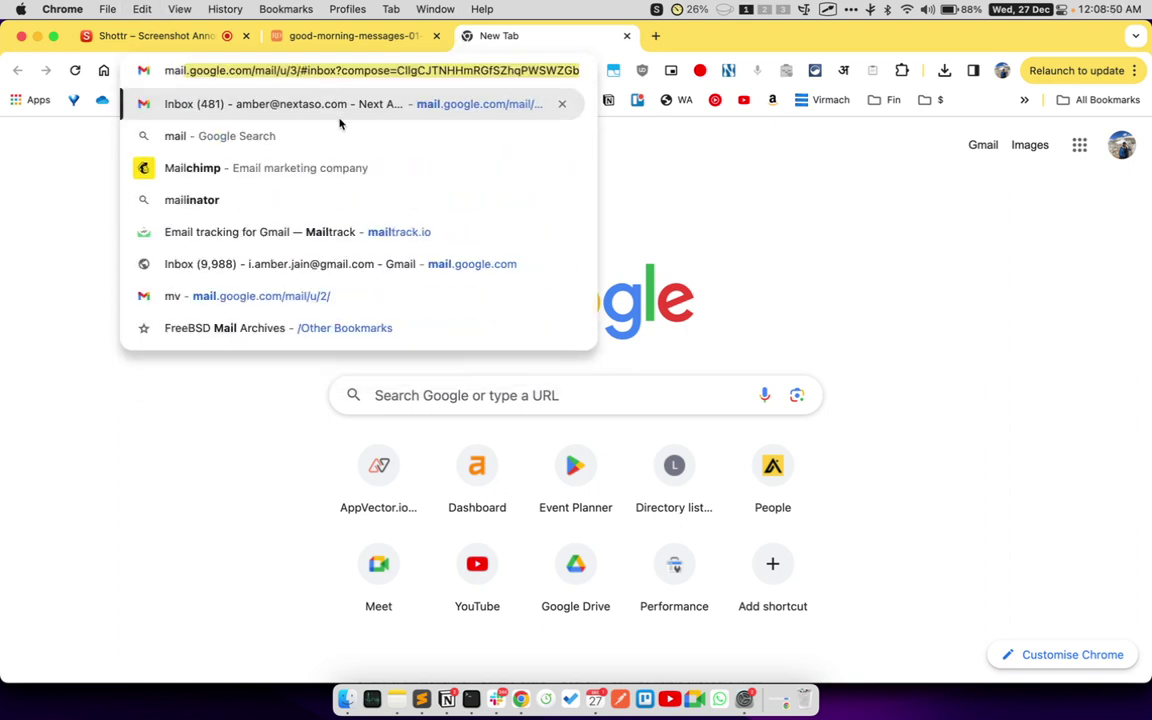
pyautogui.click(743, 208)
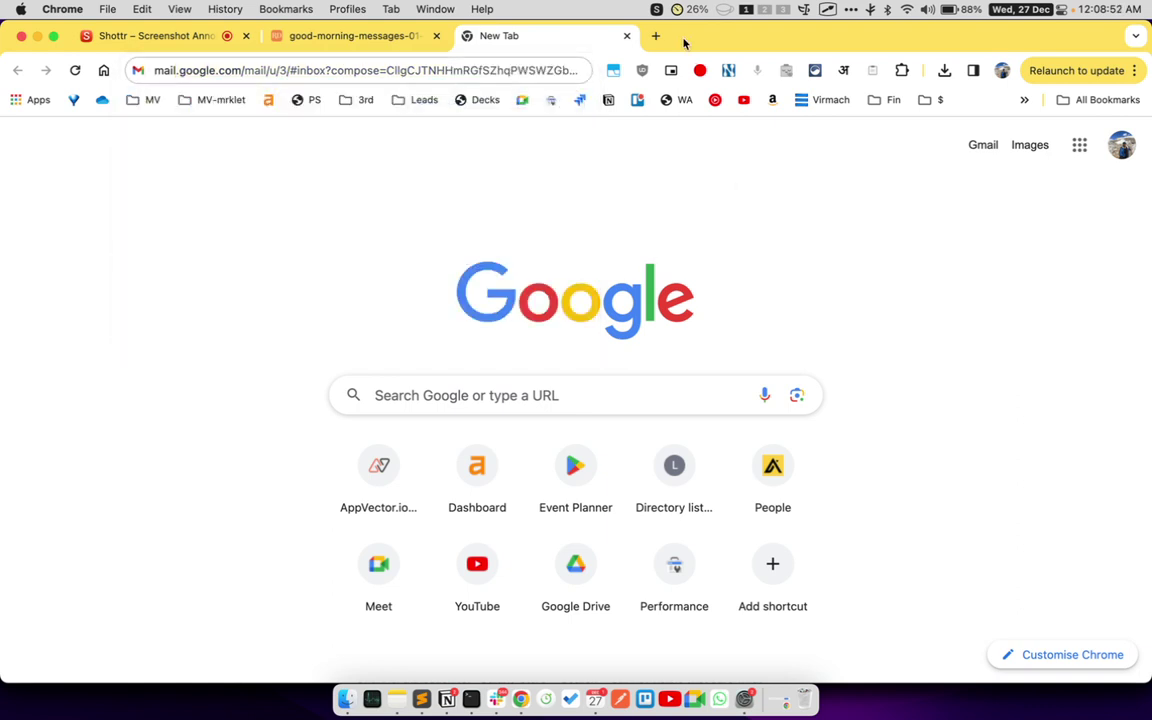
pyautogui.click(627, 35)
# - Create a new TextEdit document, paste the copied annotated screenshot into it, and look over the pasted image
pyautogui.press('super+space')
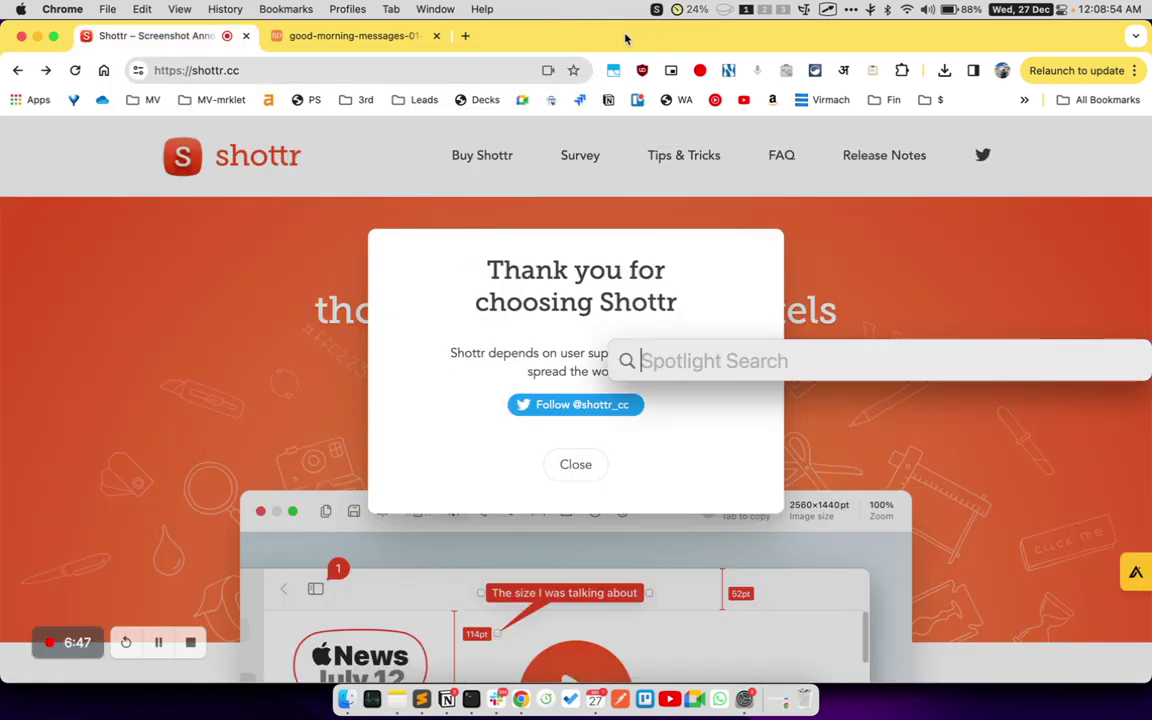
pyautogui.write('text')
pyautogui.press('Return')
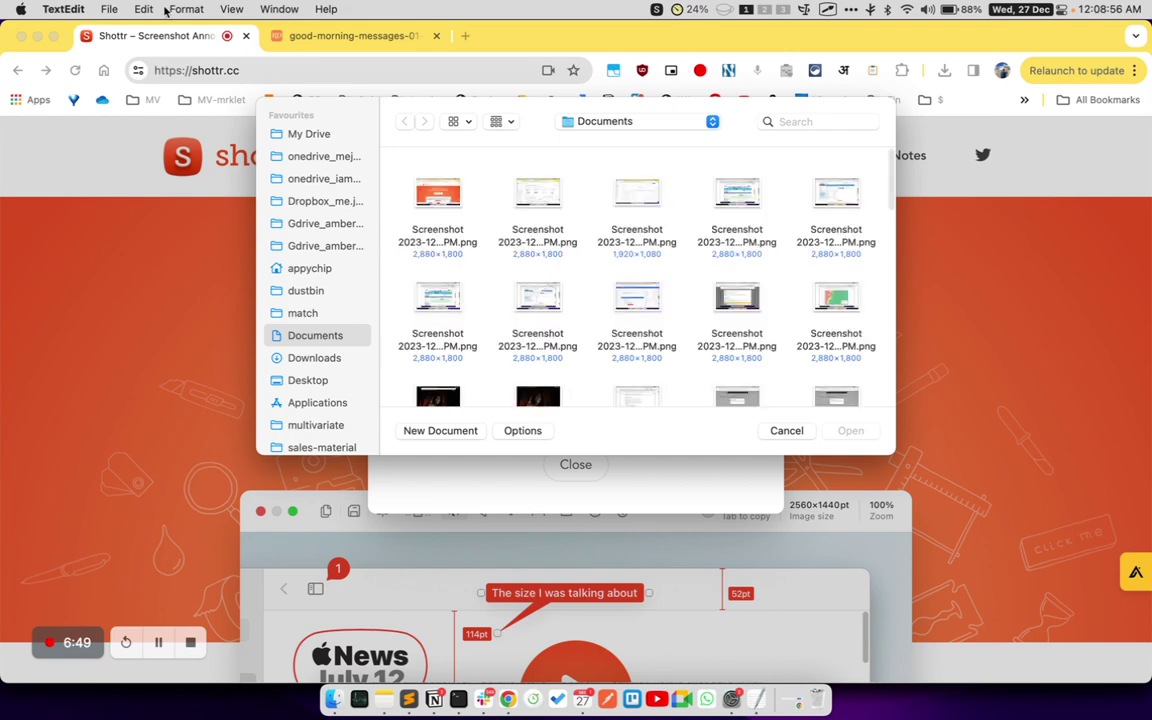
pyautogui.click(109, 9)
pyautogui.click(670, 298)
pyautogui.press('super+n')
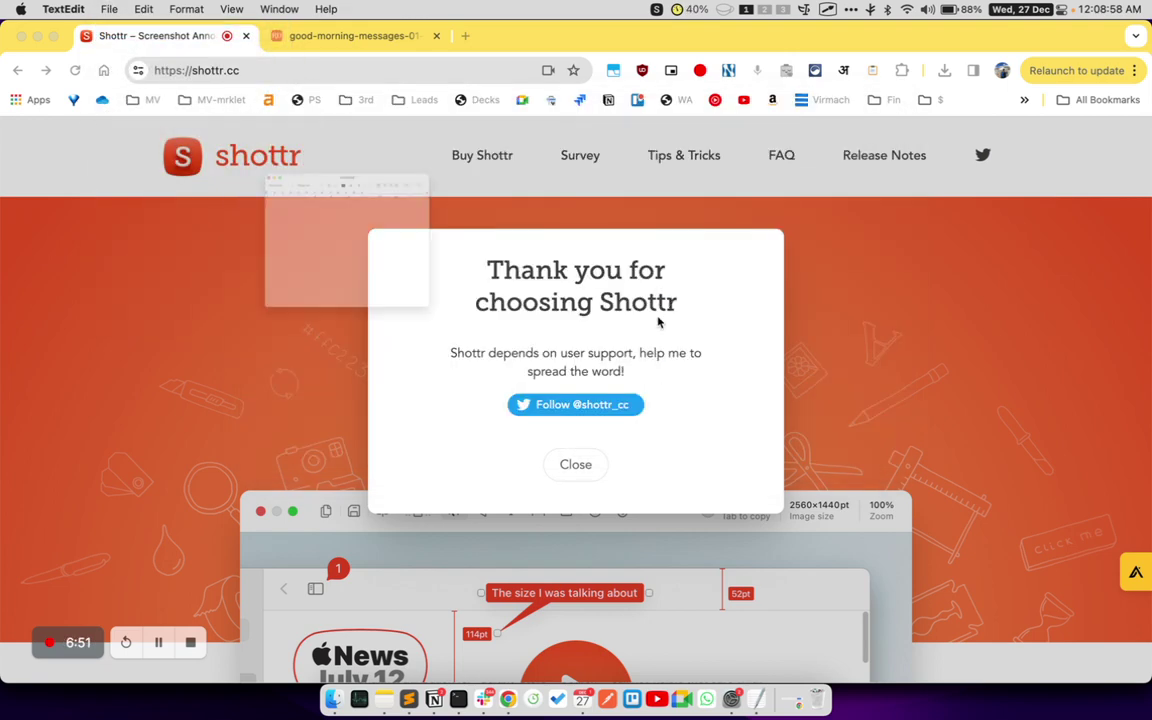
pyautogui.press('super+v')
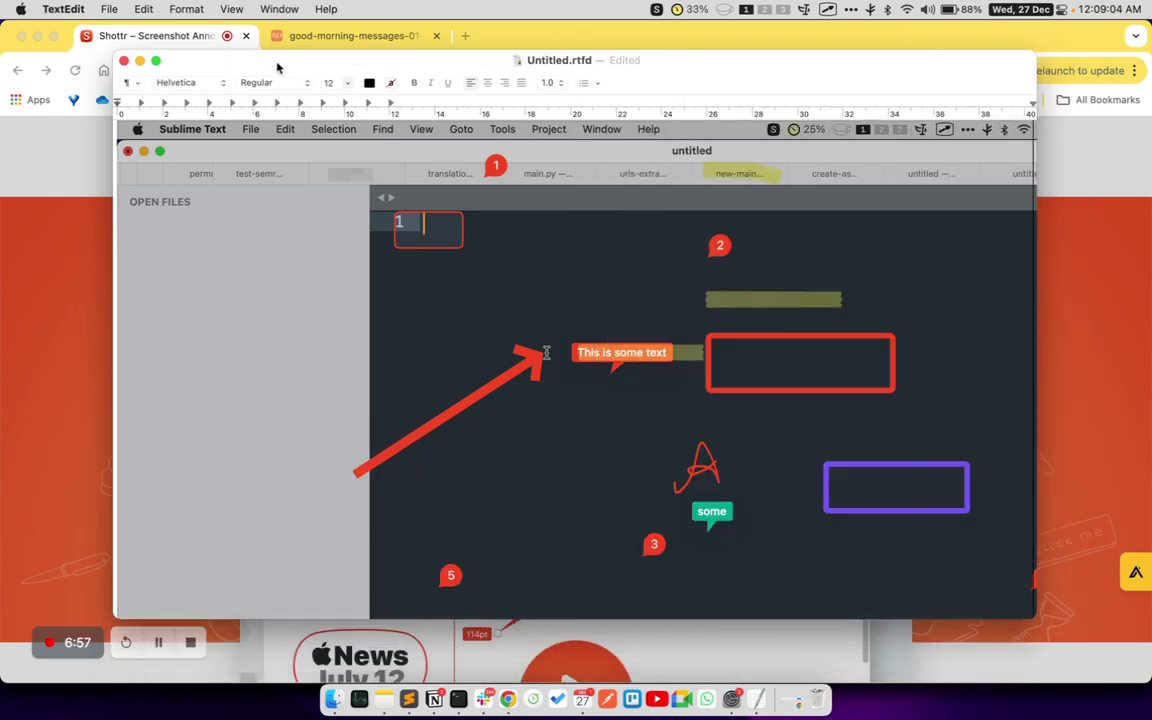
pyautogui.moveTo(250, 60); pyautogui.dragTo(139, 33)
pyautogui.scroll(-5, 364, 186)
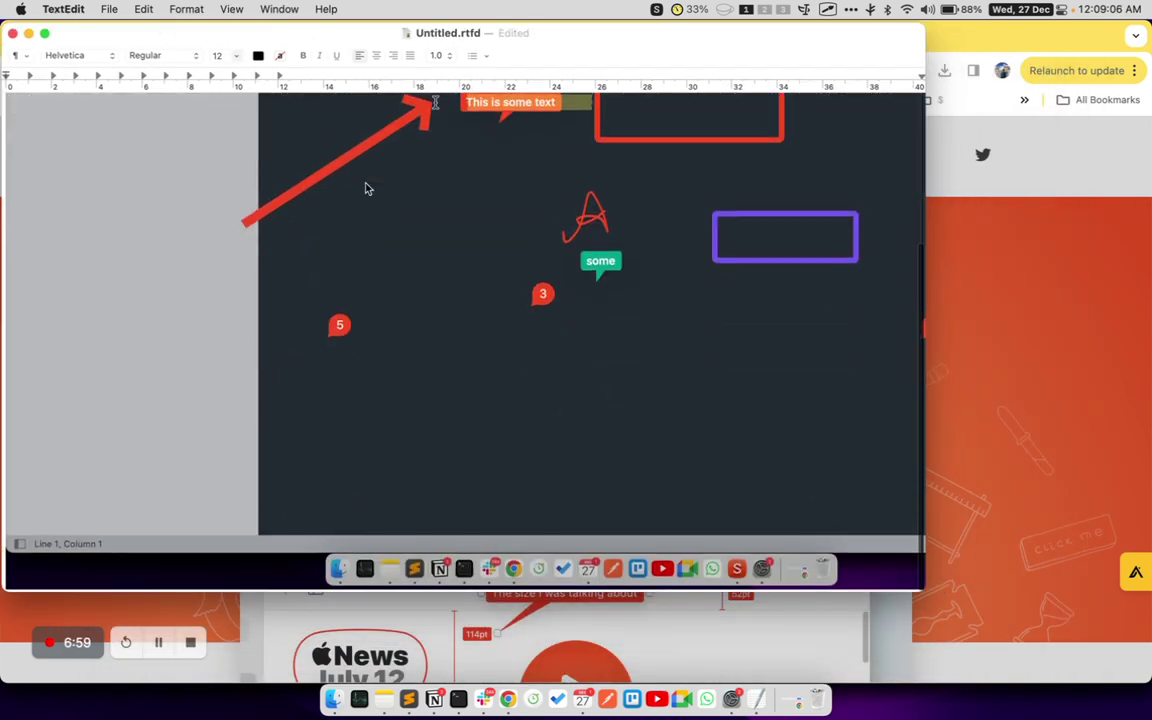
pyautogui.scroll(5, 364, 186)
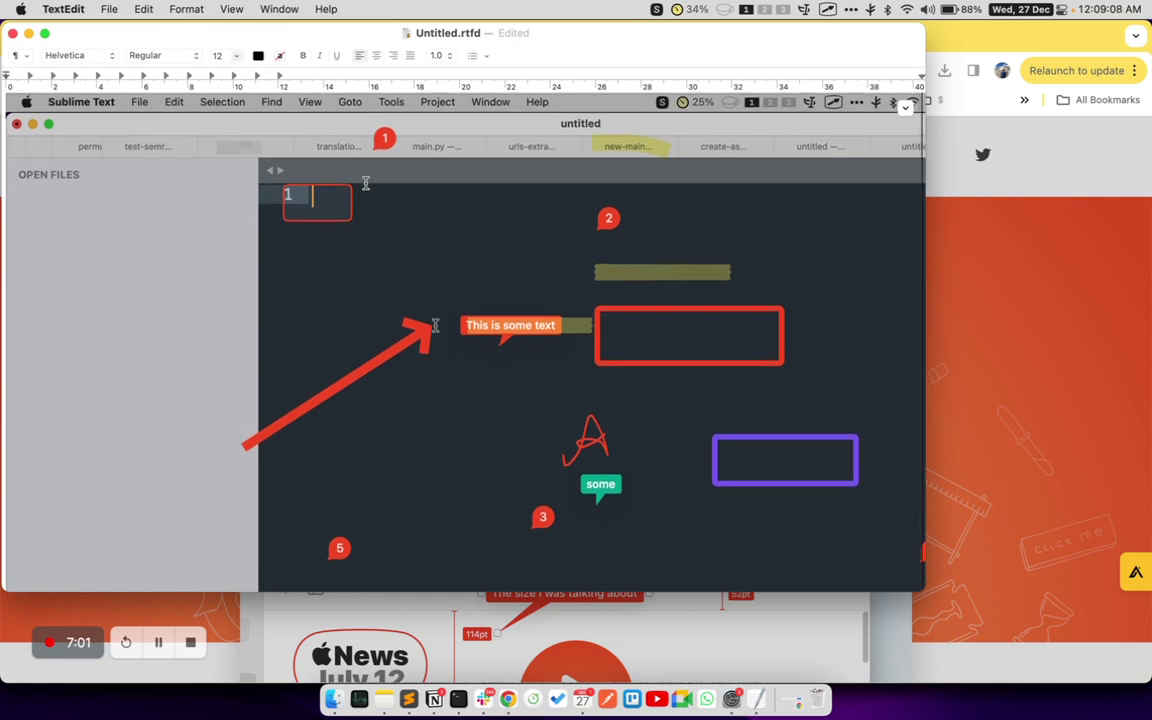
# - Set Shottr's screenshots folder to screenshots-main in its general preferences and close them
pyautogui.click(1064, 279)
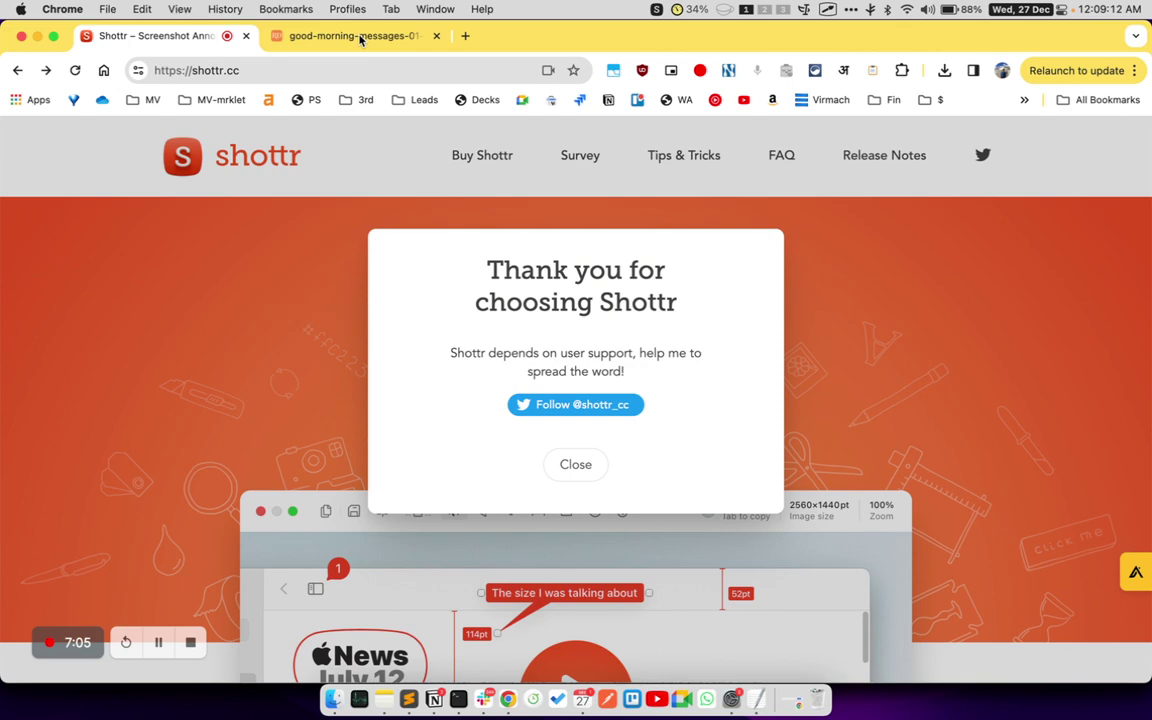
pyautogui.click(656, 9)
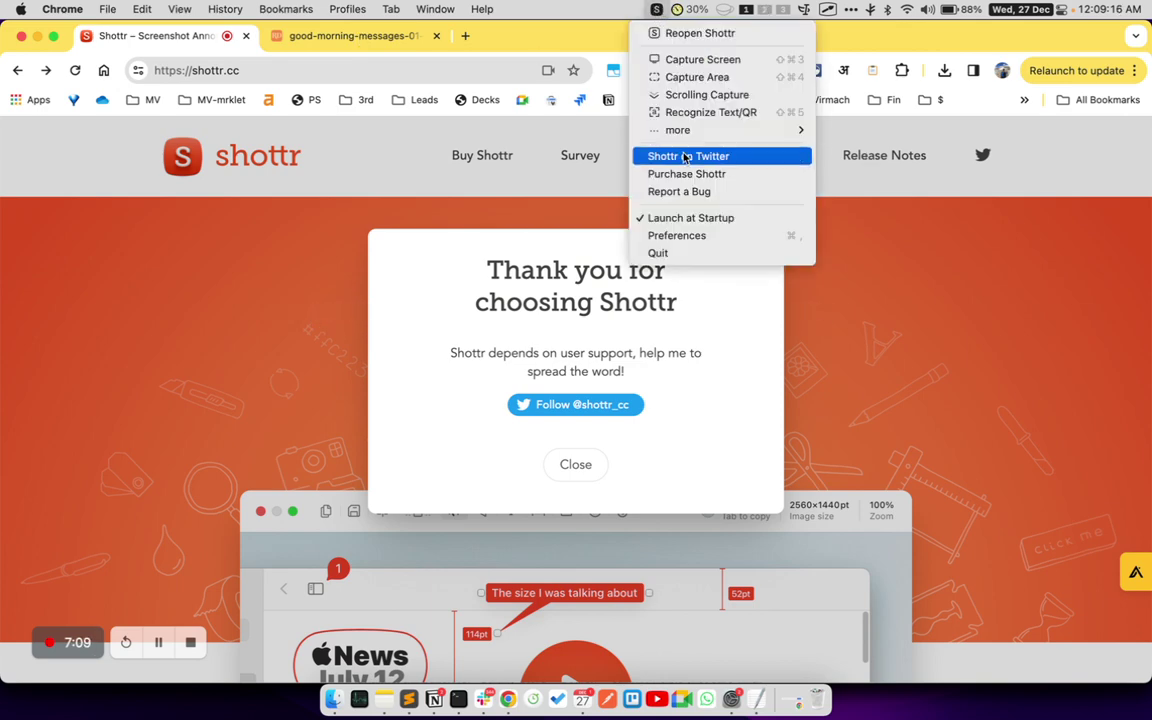
pyautogui.click(705, 235)
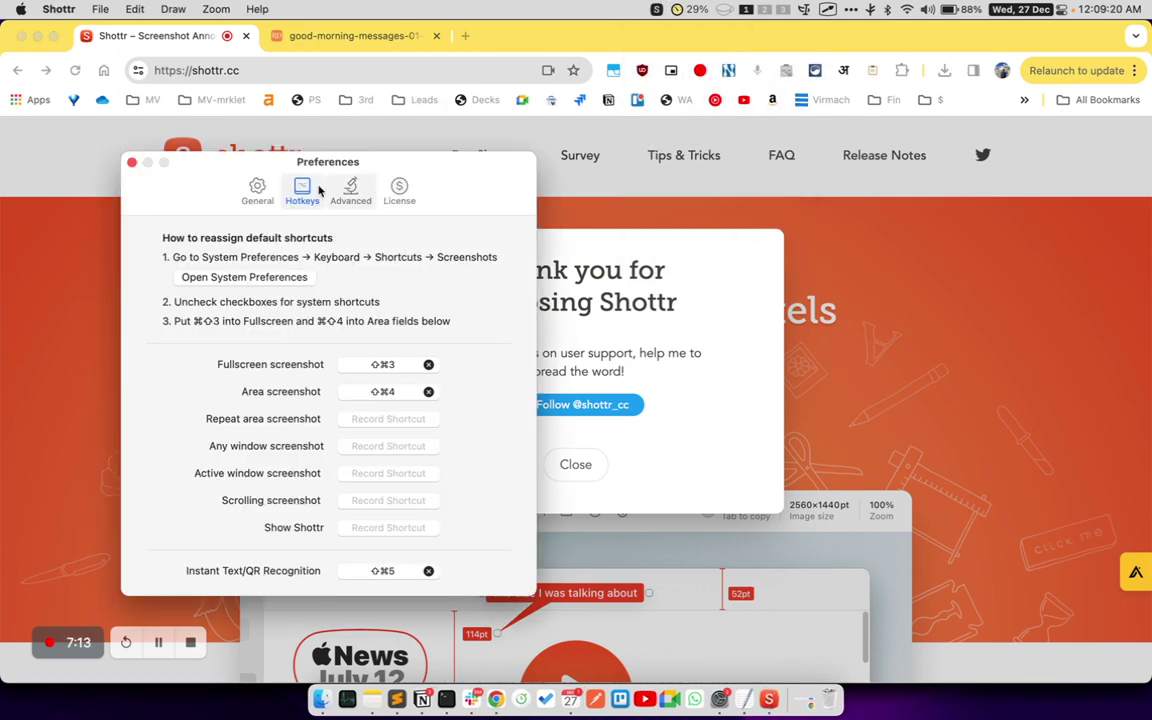
pyautogui.click(252, 190)
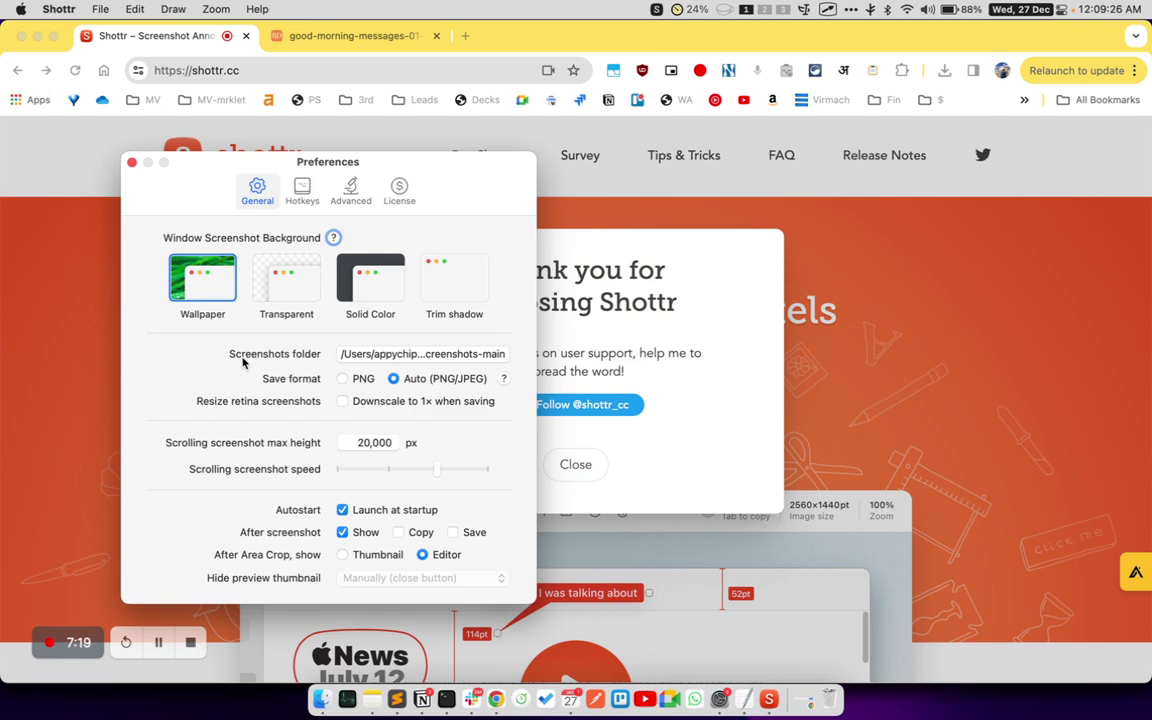
pyautogui.click(372, 356)
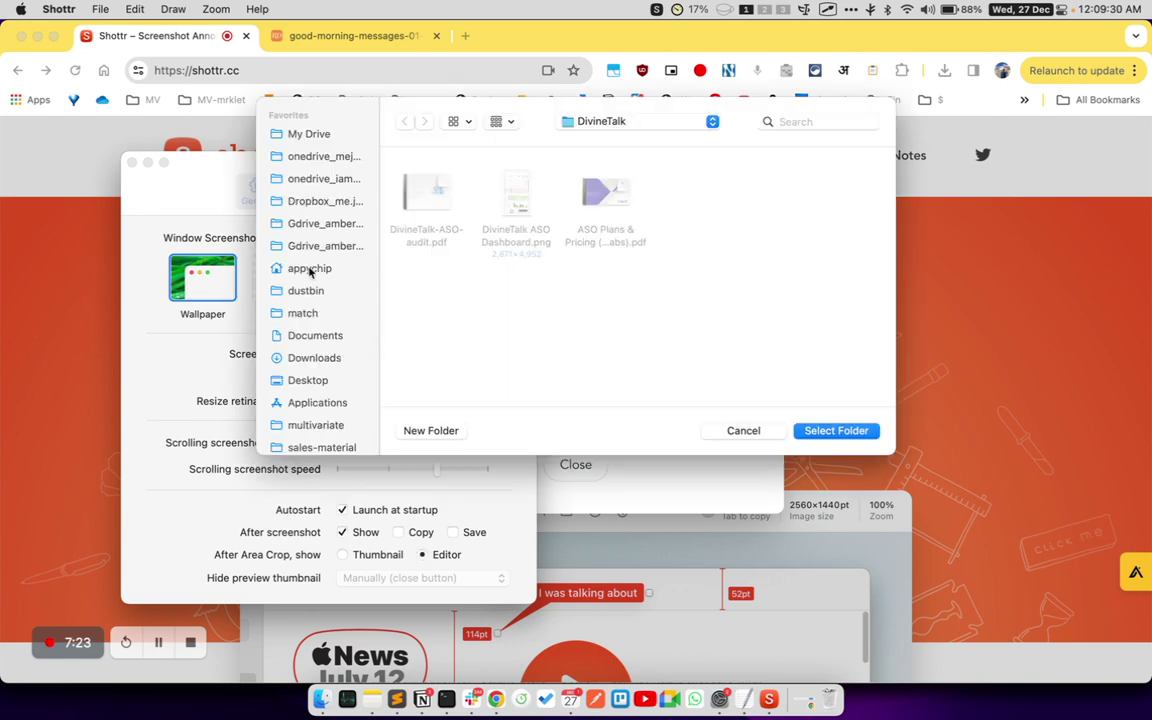
pyautogui.scroll(-4, 335, 430)
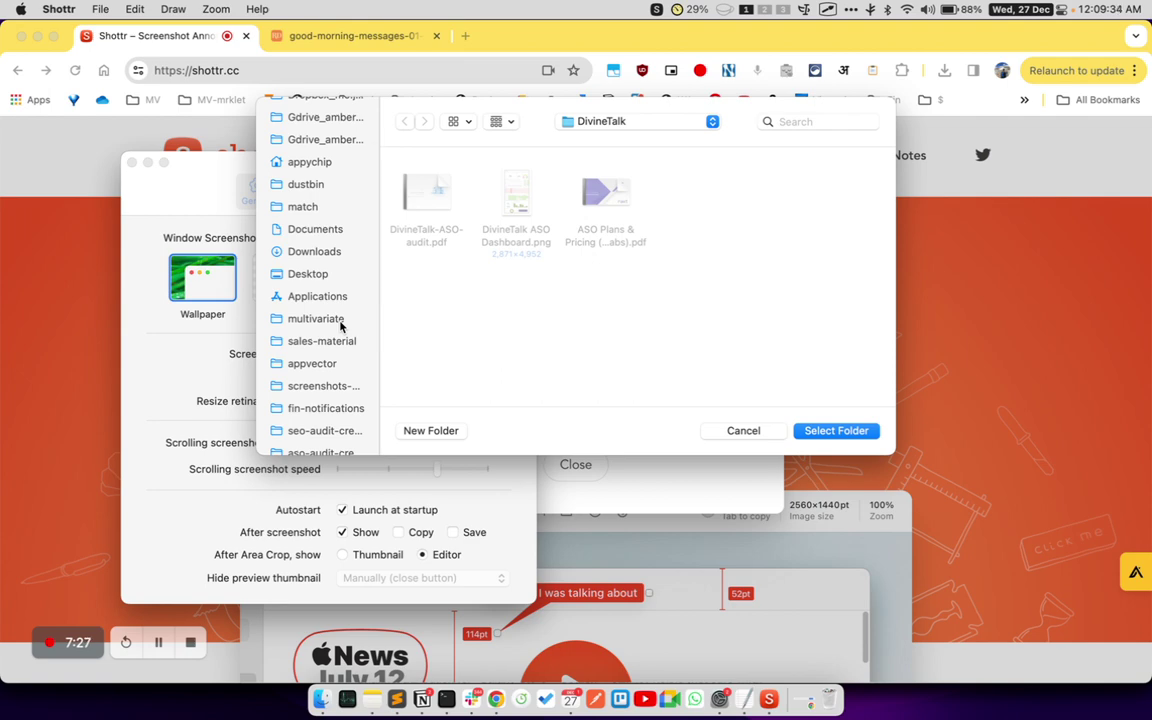
pyautogui.click(309, 388)
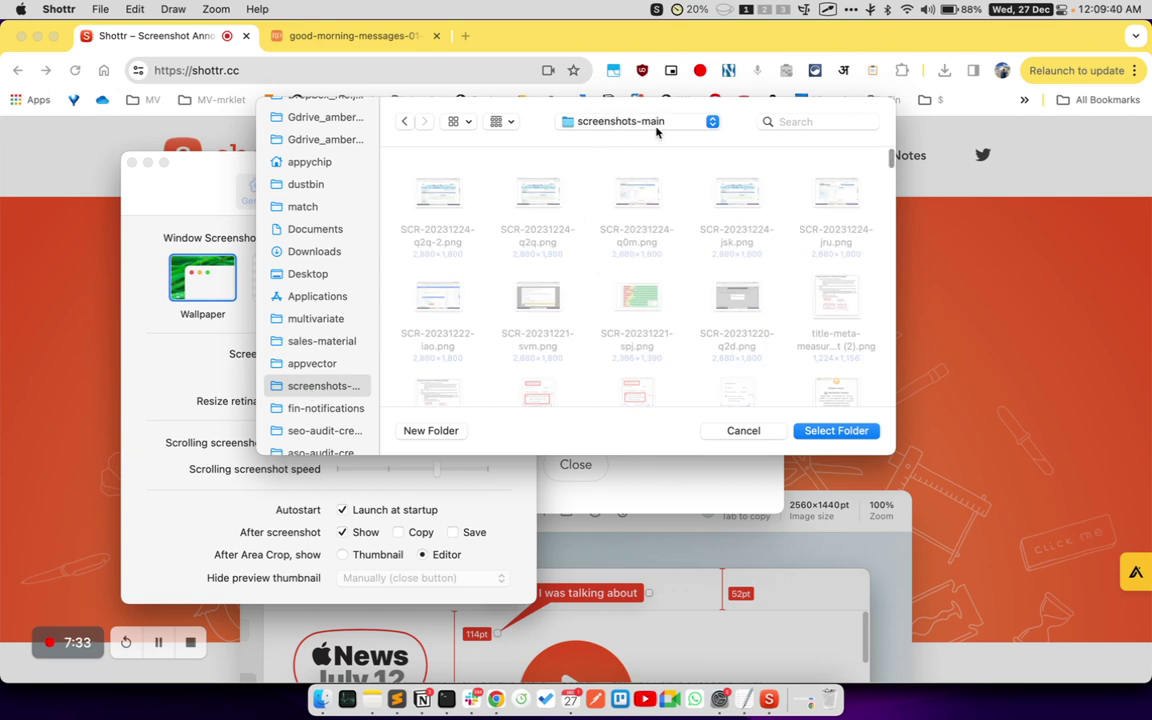
pyautogui.click(837, 430)
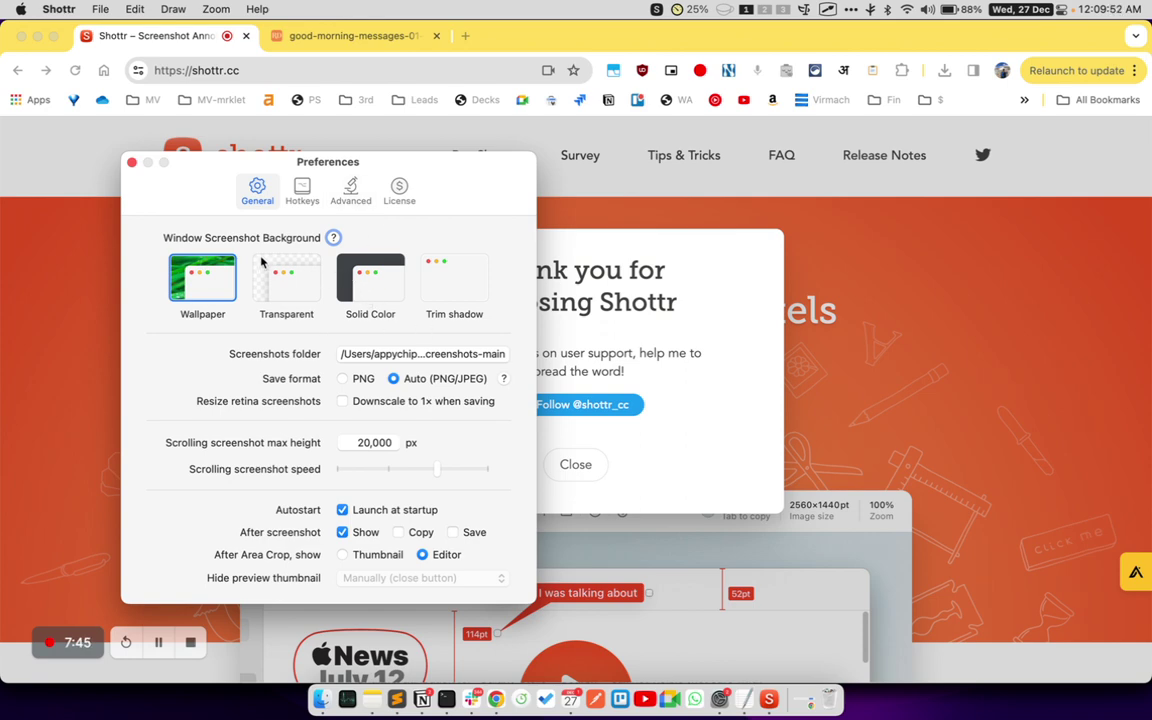
pyautogui.click(131, 162)
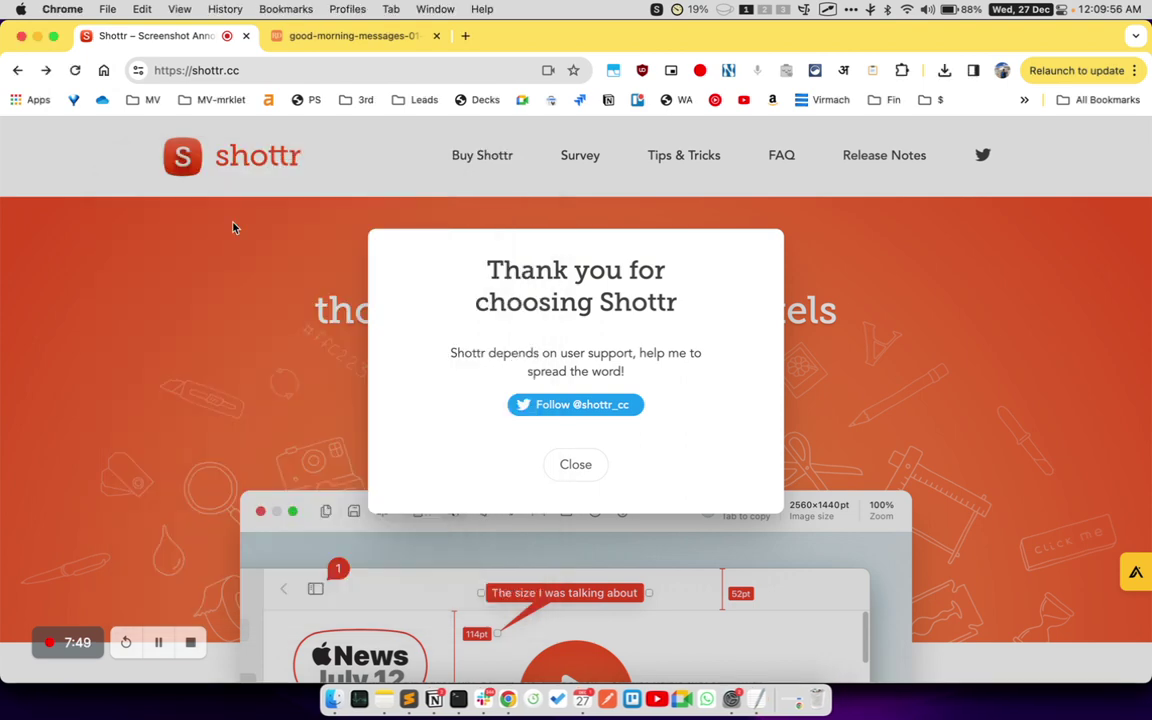
# - Take a fullscreen Shottr capture of a new Chrome tab and save it to the screenshots folder
pyautogui.click(465, 36)
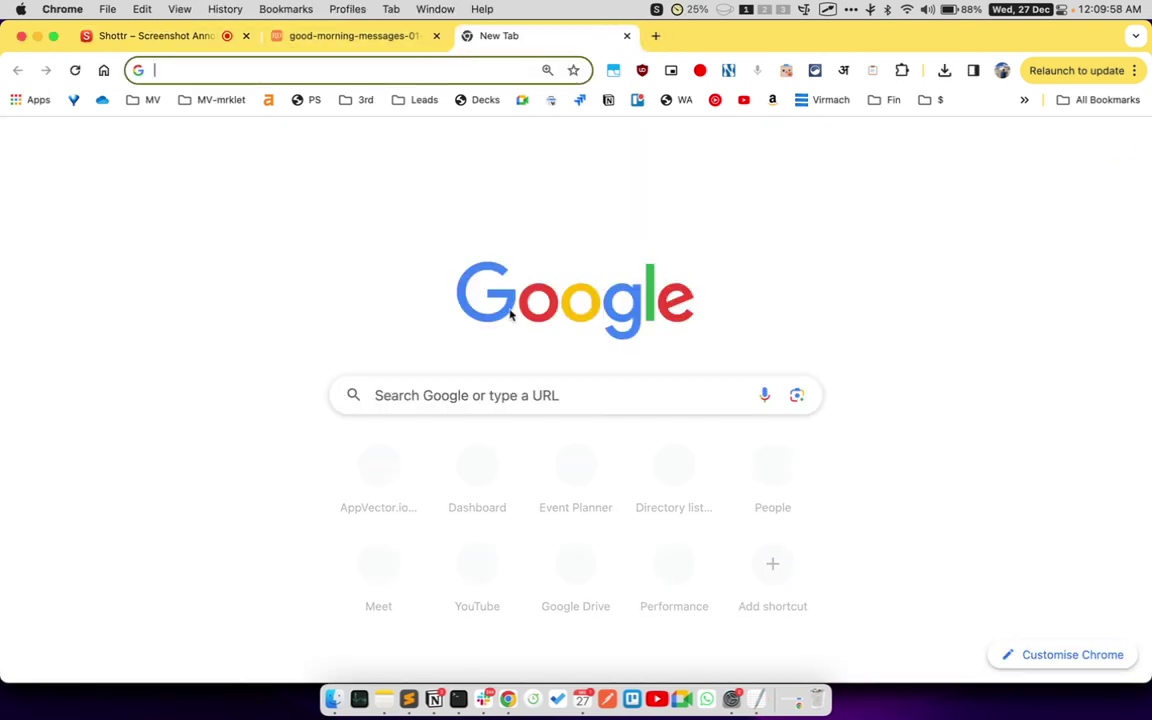
pyautogui.press('super+shift+1')
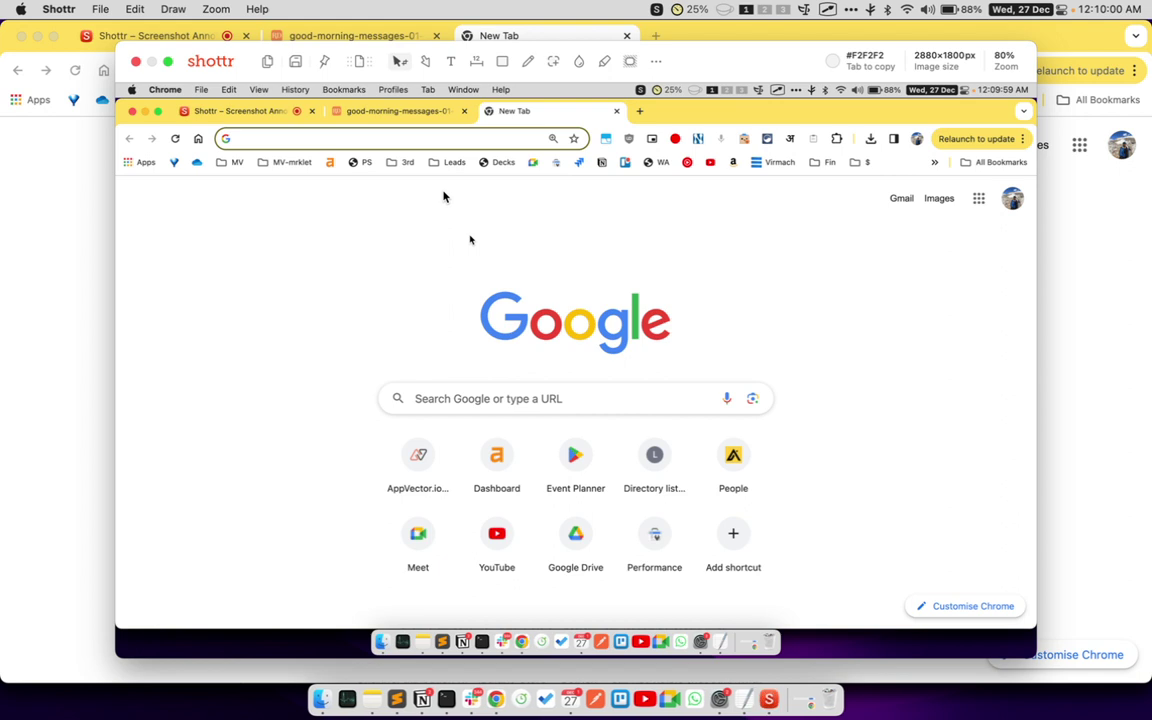
pyautogui.click(295, 63)
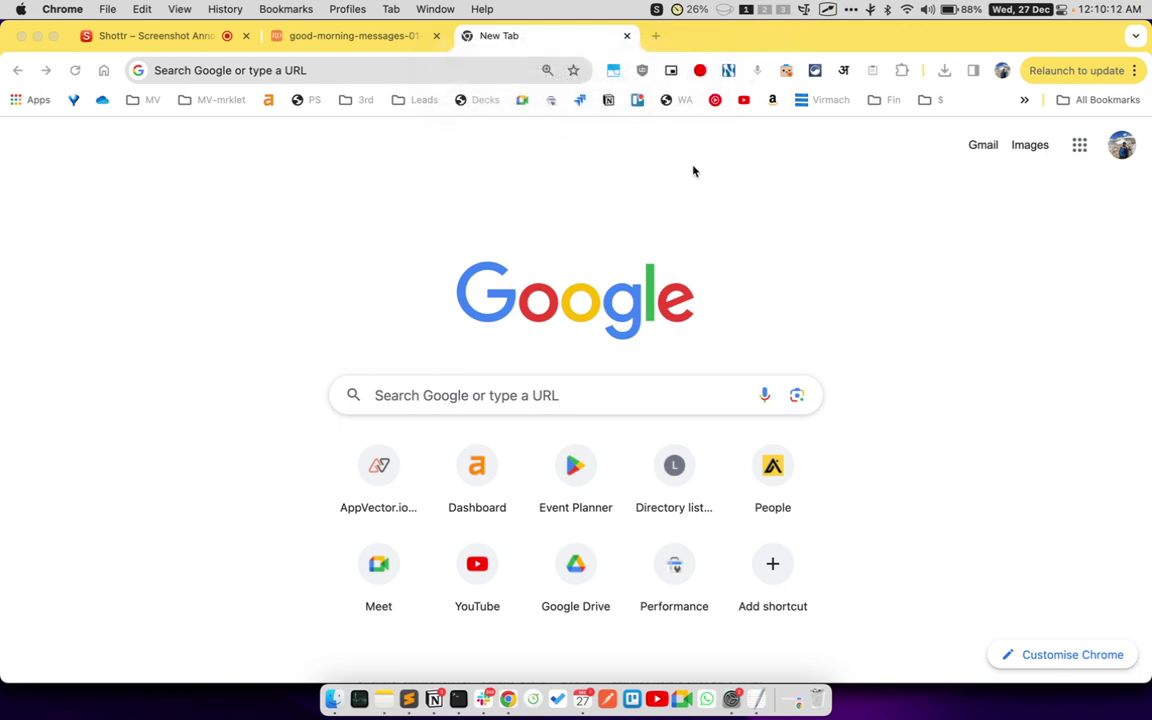
# - Return to the Shottr website and dismiss its thank-you dialog
pyautogui.click(149, 40)
pyautogui.click(575, 465)
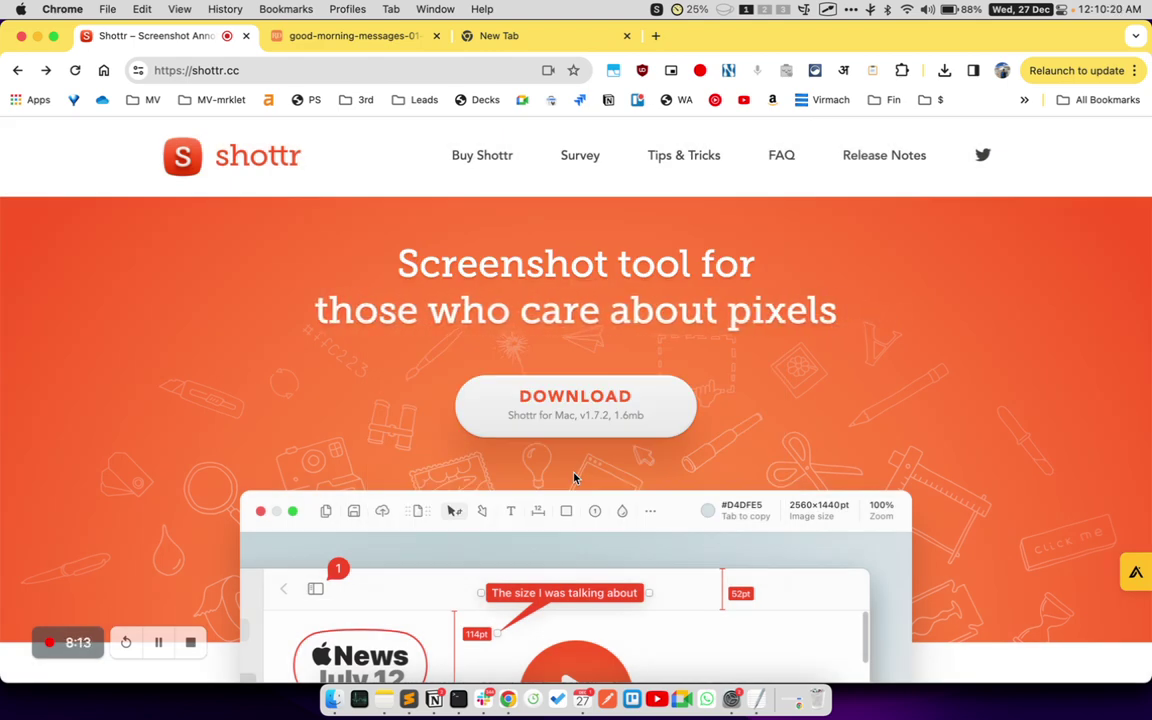
pyautogui.scroll(-2, 710, 512)
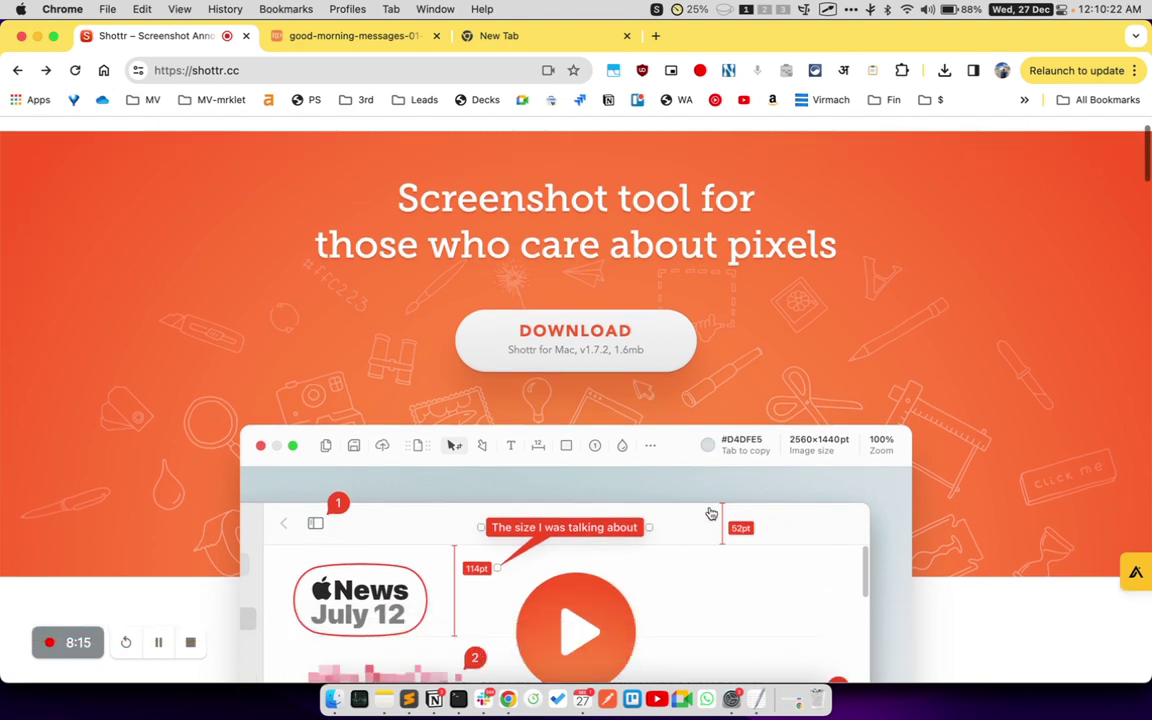
pyautogui.scroll(2, 659, 424)
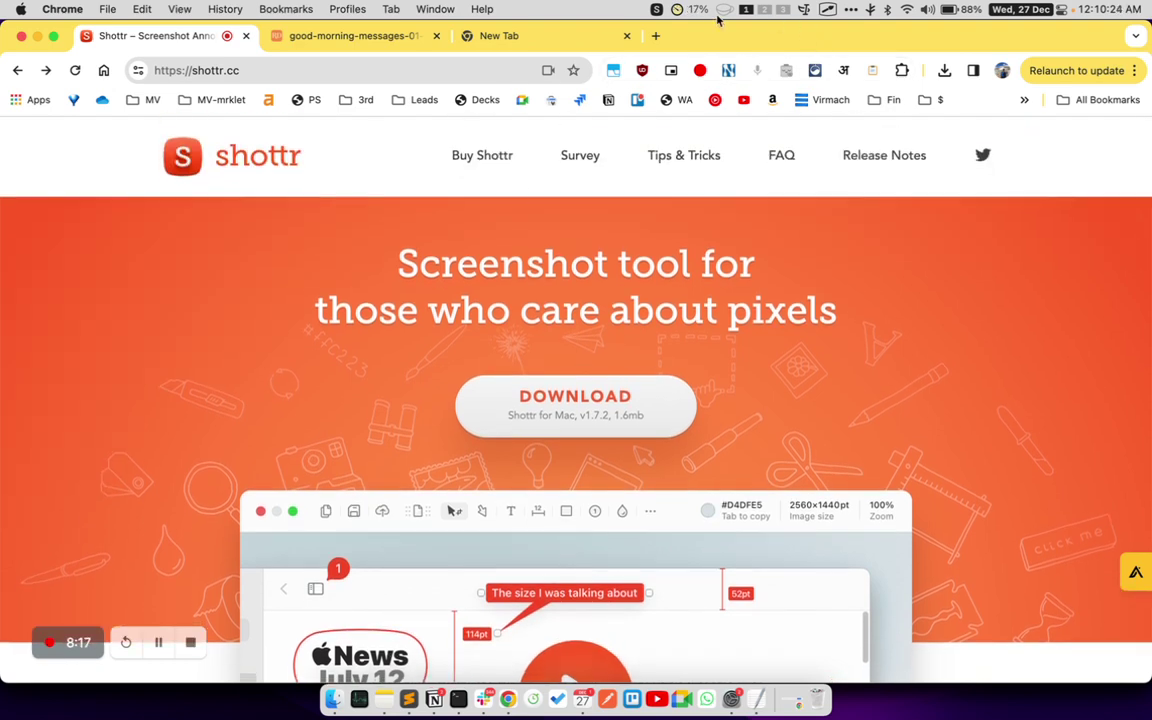
# - Review the hotkey assigned to Instant Text/QR Recognition in Shottr's preferences
pyautogui.click(657, 10)
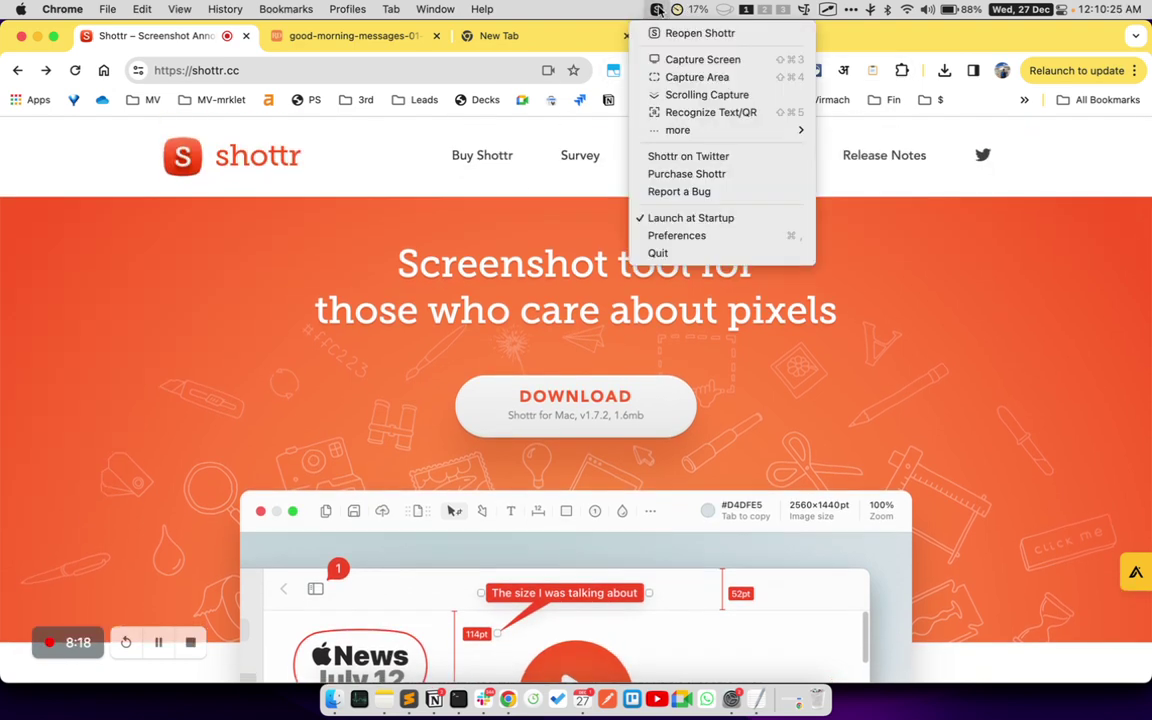
pyautogui.click(686, 234)
pyautogui.click(298, 195)
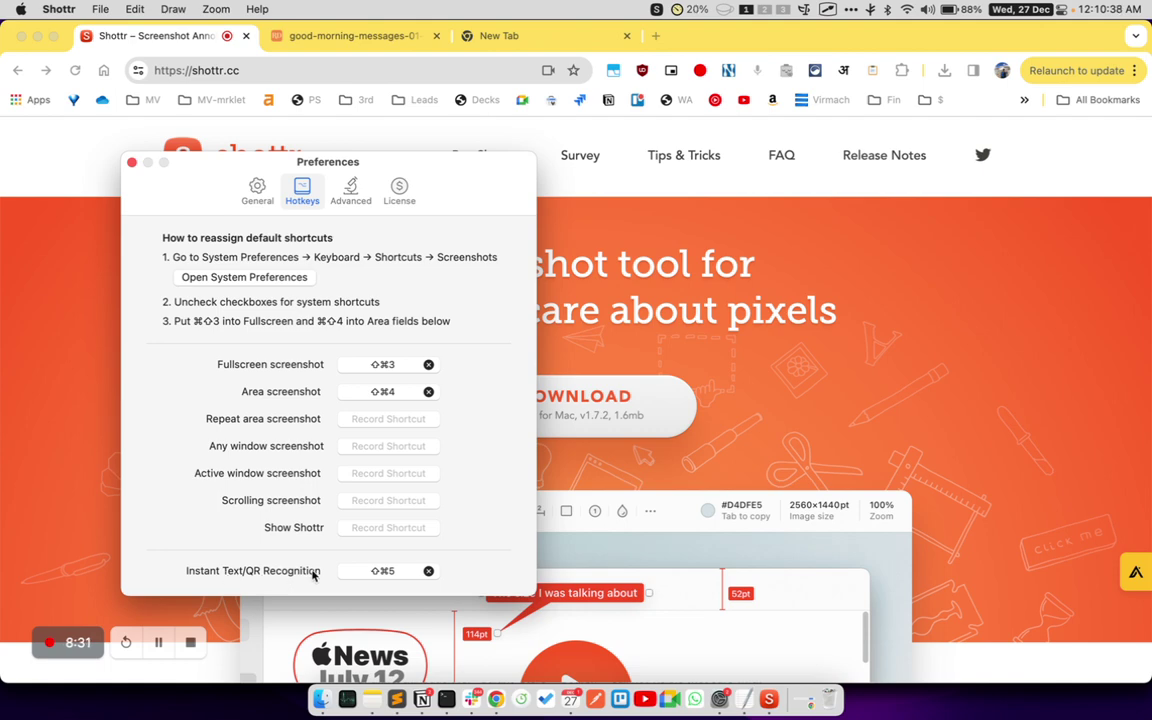
pyautogui.click(131, 162)
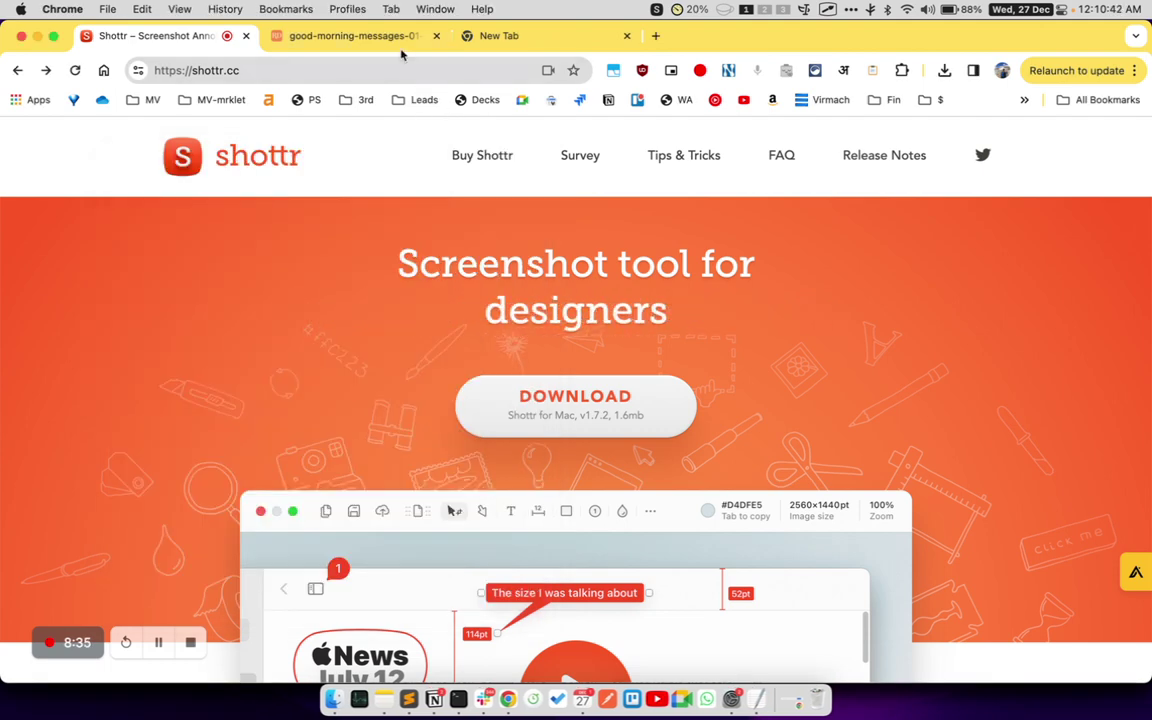
# - Open the good-morning-messages image and copy its whole quote with Shottr's text recognition
pyautogui.click(360, 40)
pyautogui.click(557, 427)
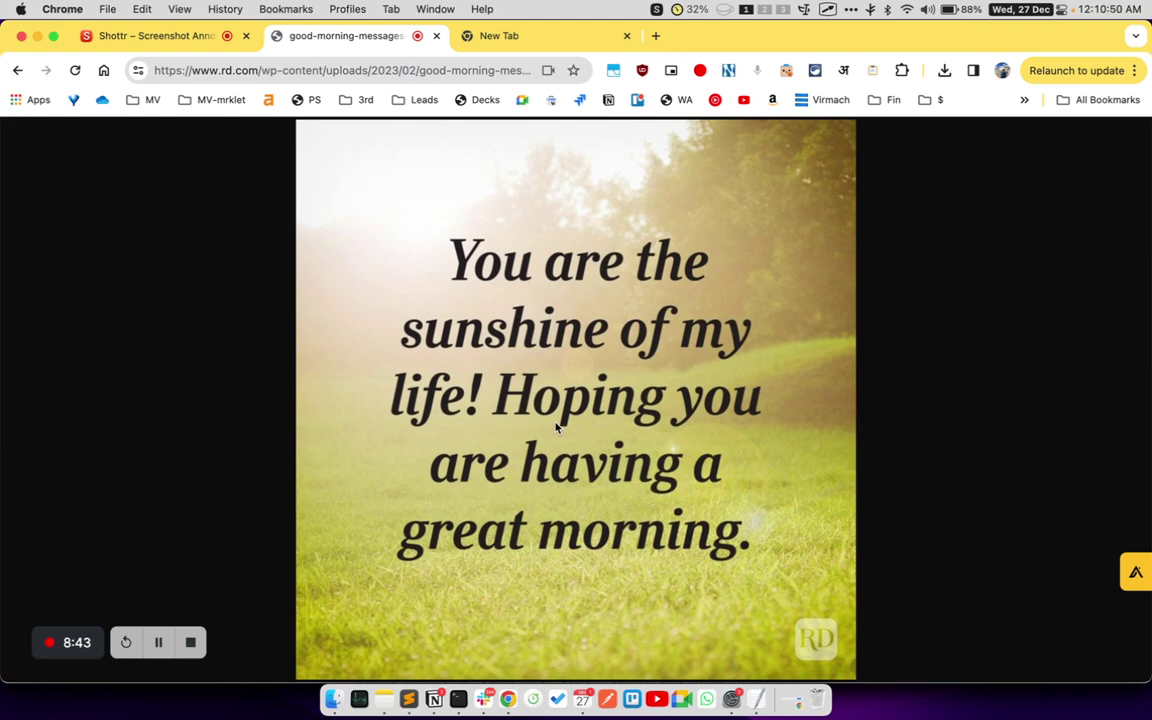
pyautogui.press('super+shift+4')
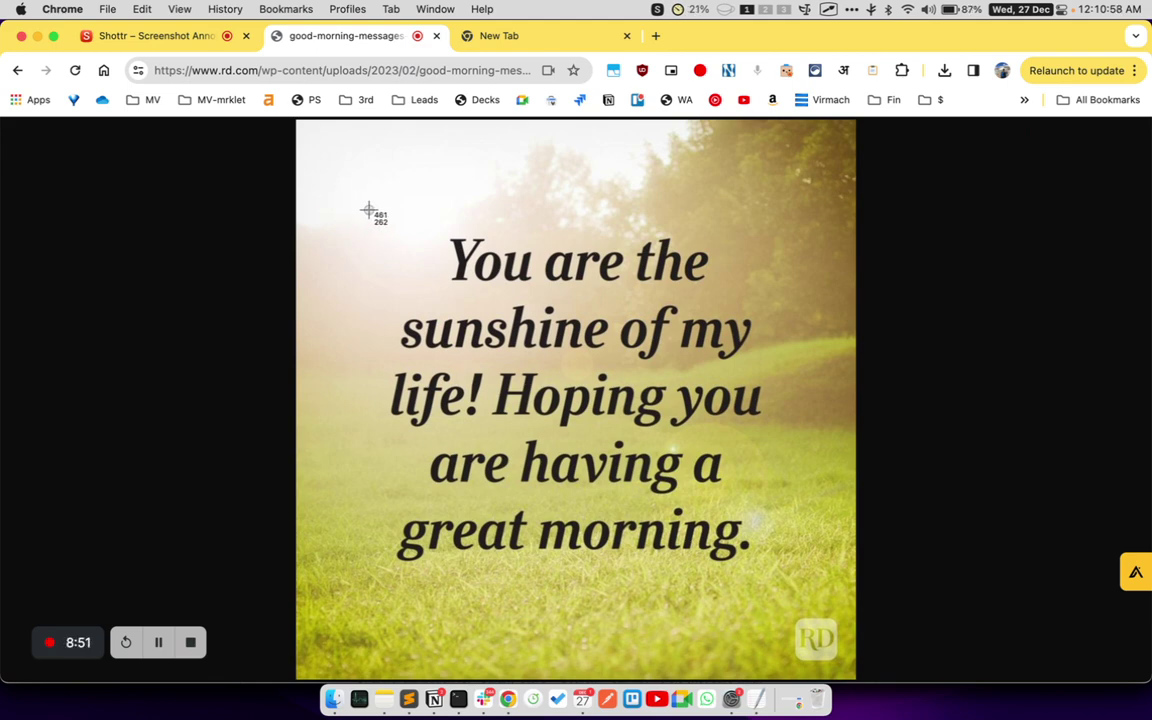
pyautogui.moveTo(369, 210); pyautogui.dragTo(790, 604)
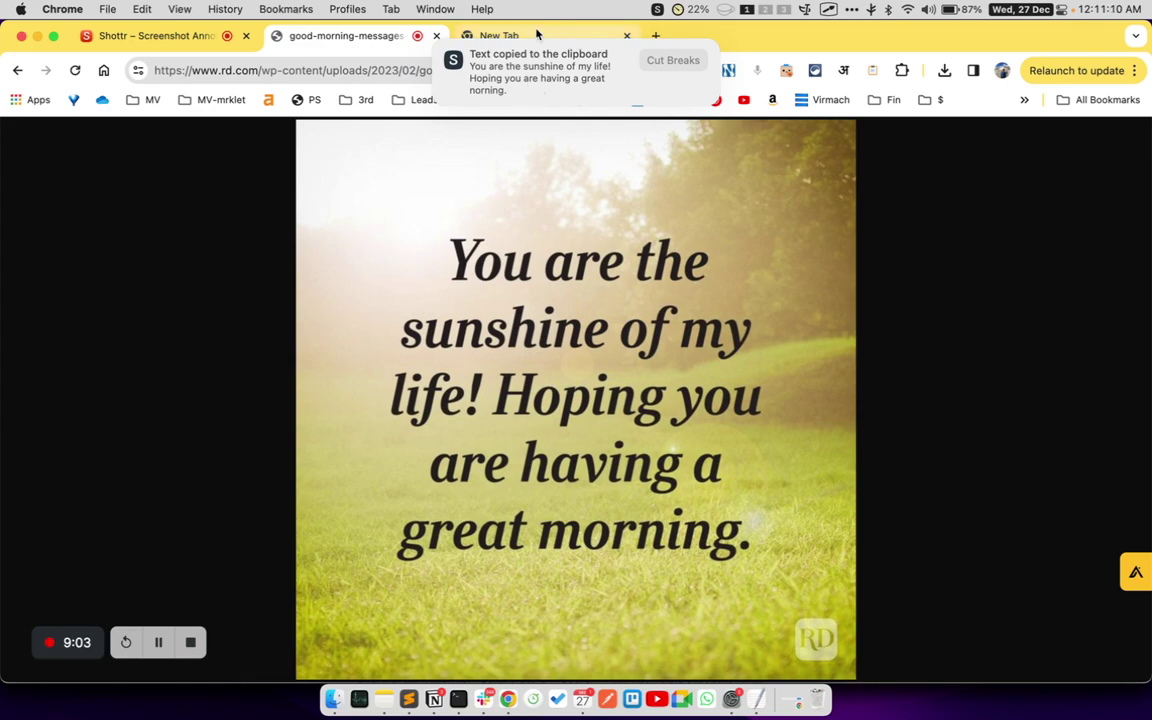
# - Switch to TextEdit, create a new document and paste the recognized quote into it
pyautogui.click(483, 28)
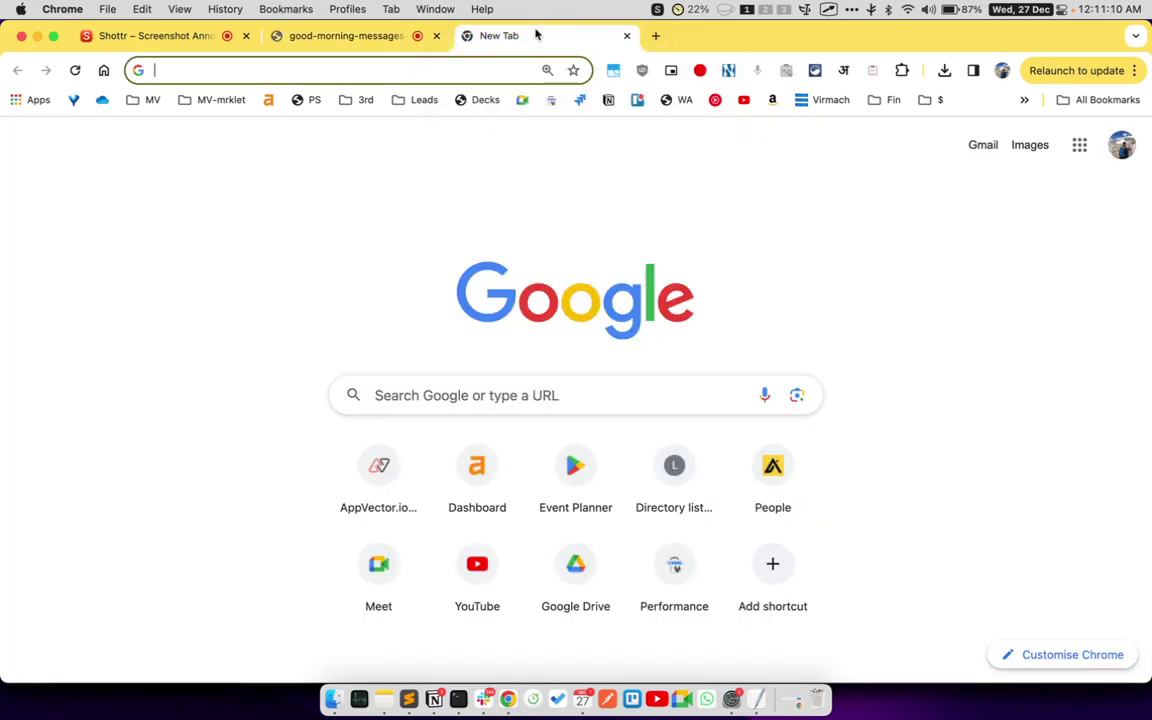
pyautogui.click(297, 70)
pyautogui.press('super+Tab')
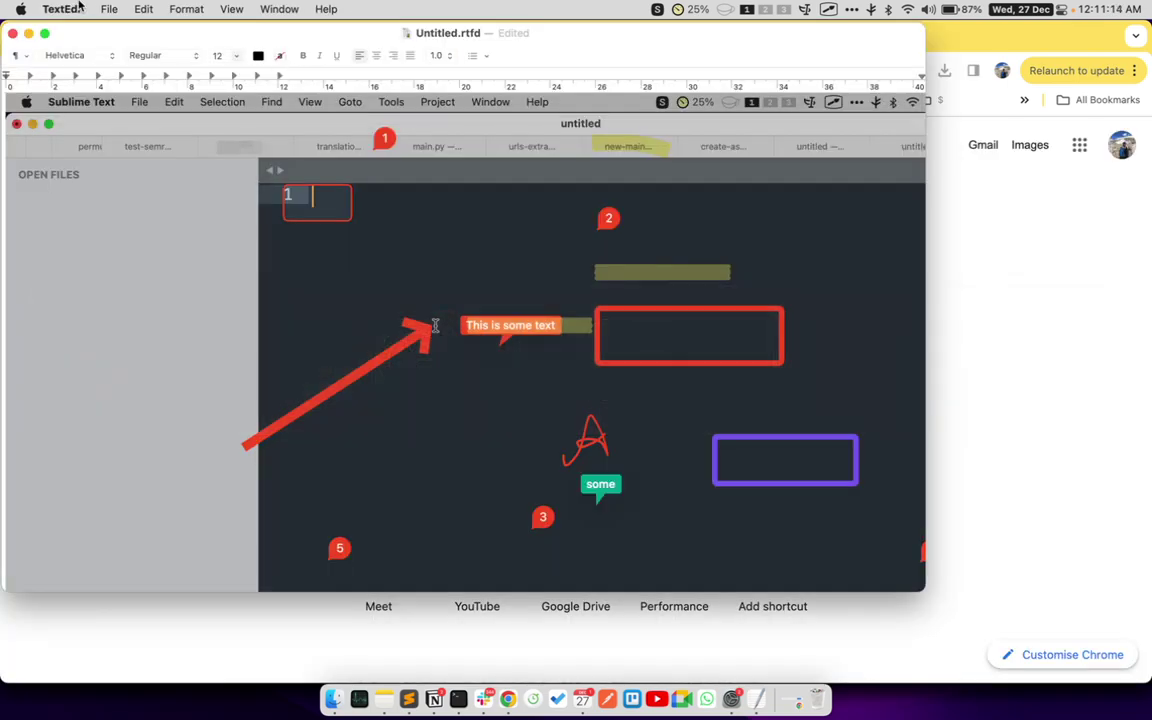
pyautogui.click(109, 9)
pyautogui.click(112, 33)
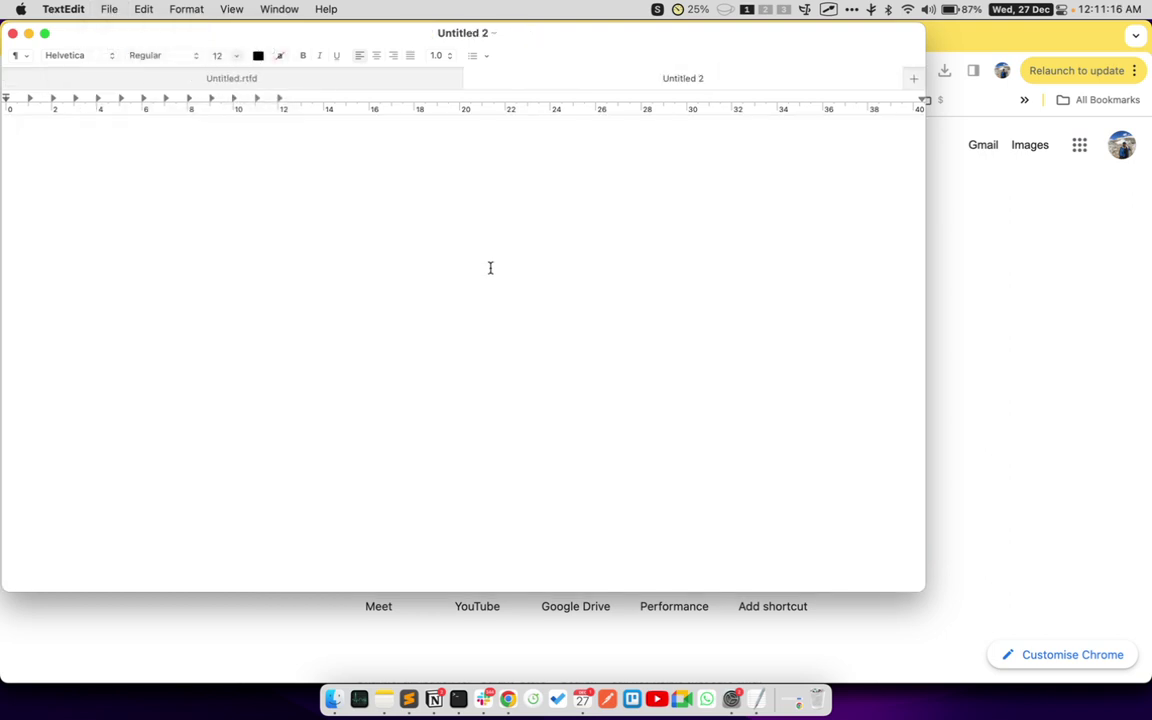
pyautogui.write('You are the sunshine of my life! Hoping you are having a great norning.')
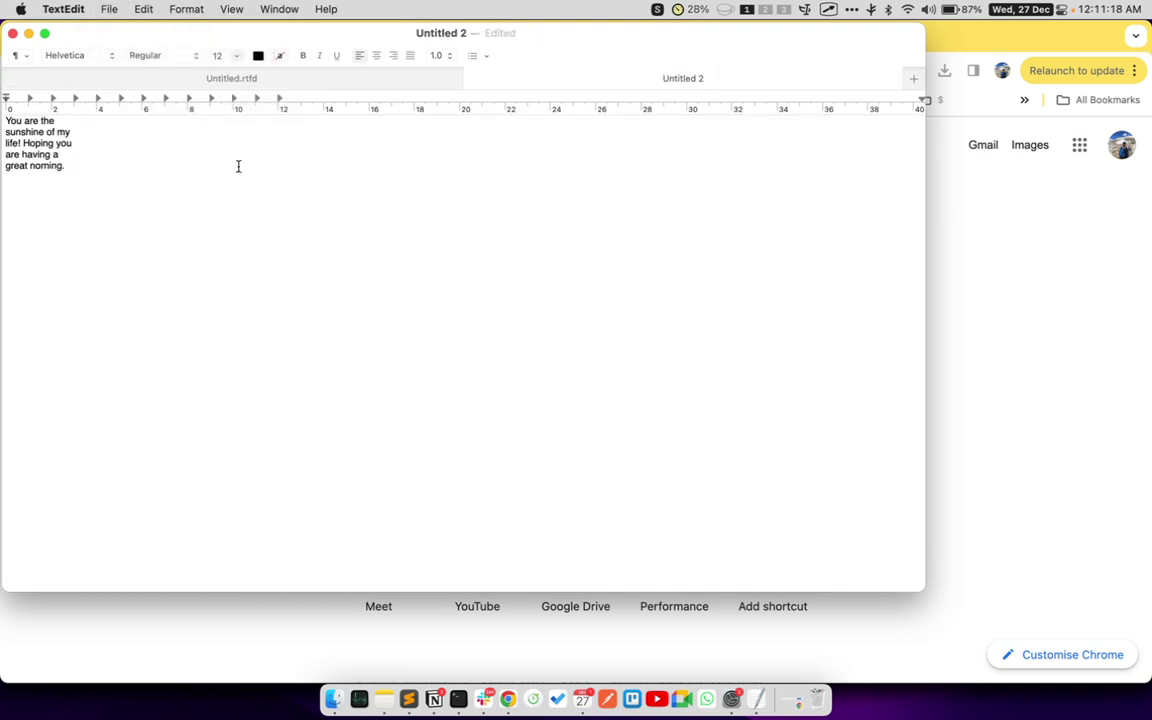
# - Set the font size of the whole pasted quote to 18
pyautogui.press('super+plus')
pyautogui.press('super+plus')
pyautogui.click(237, 57)
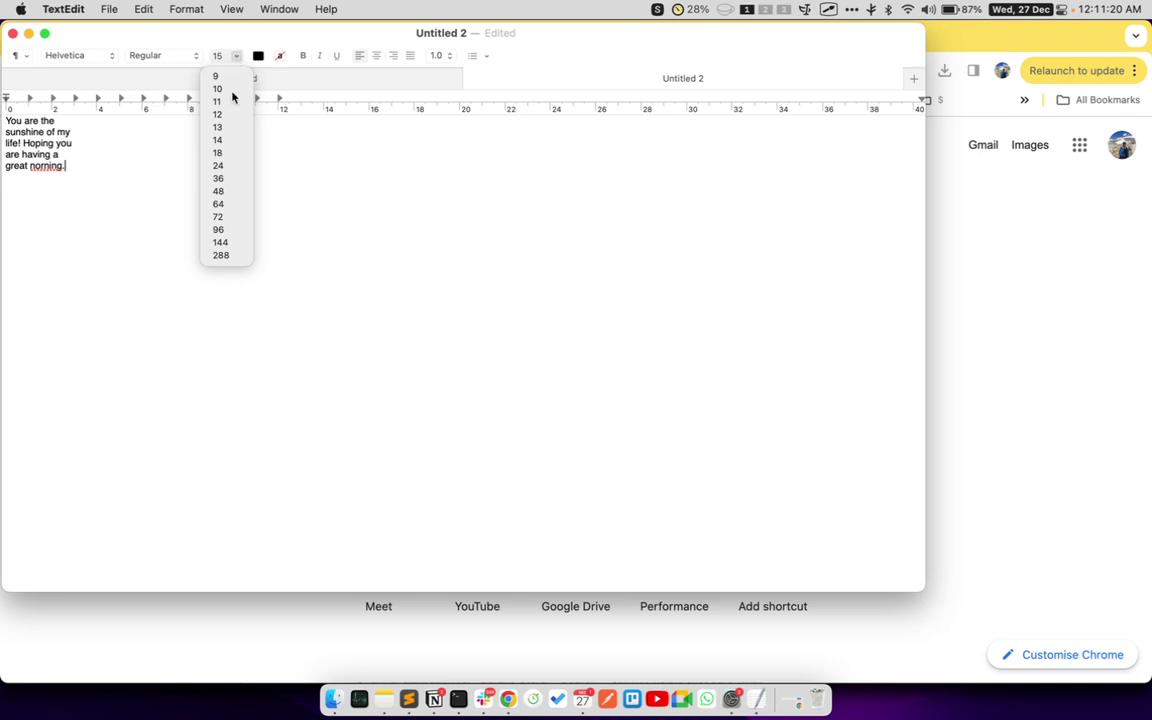
pyautogui.click(224, 152)
pyautogui.tripleClick(172, 141)
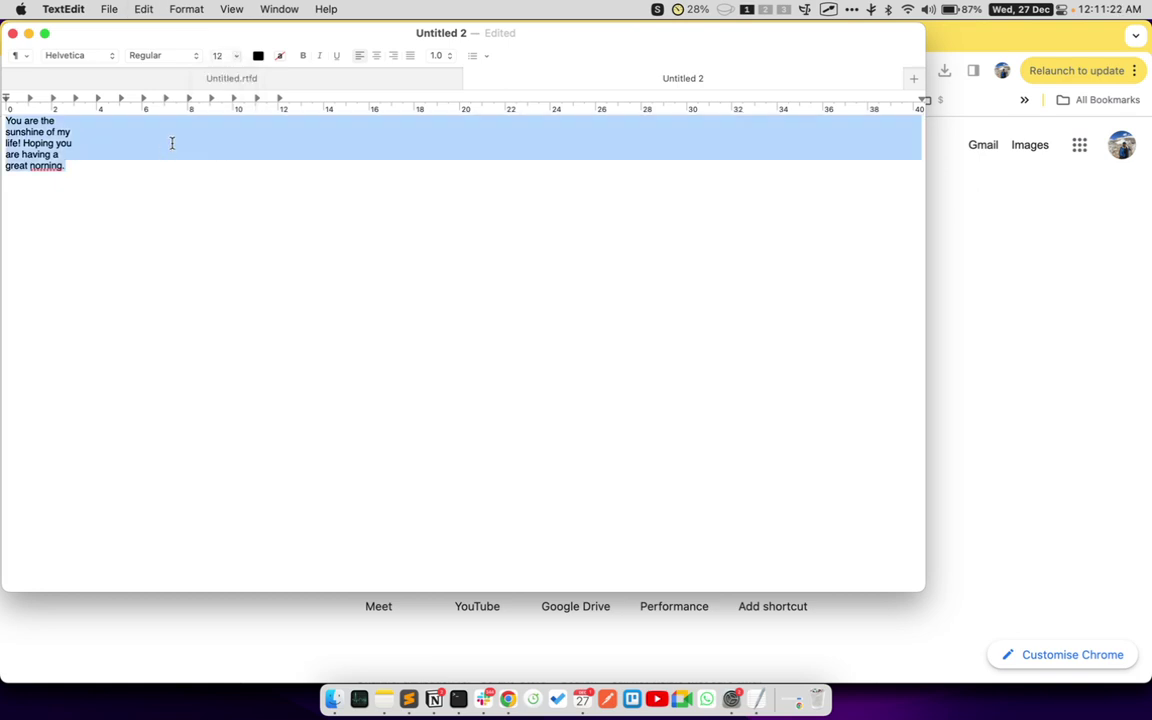
pyautogui.click(236, 57)
pyautogui.click(229, 151)
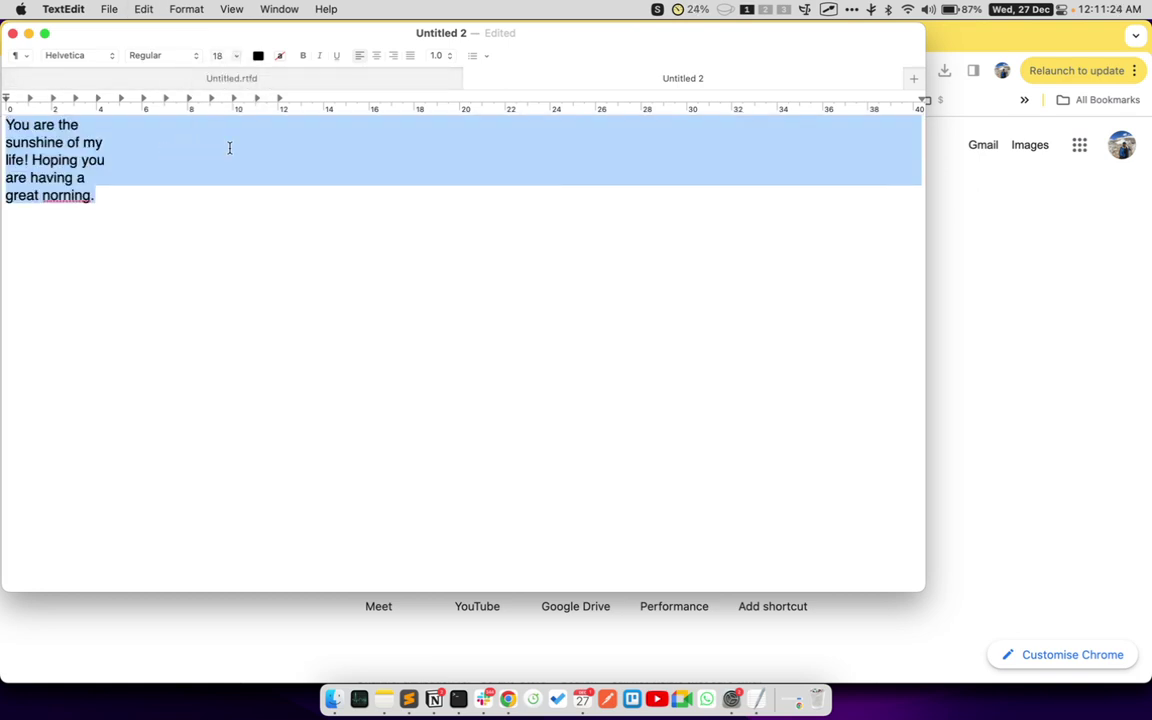
pyautogui.click(139, 201)
pyautogui.moveTo(6, 118); pyautogui.dragTo(134, 223)
# - Check the pasted quote against the source image in Chrome and correct "norning" to "morning" in TextEdit
pyautogui.click(962, 312)
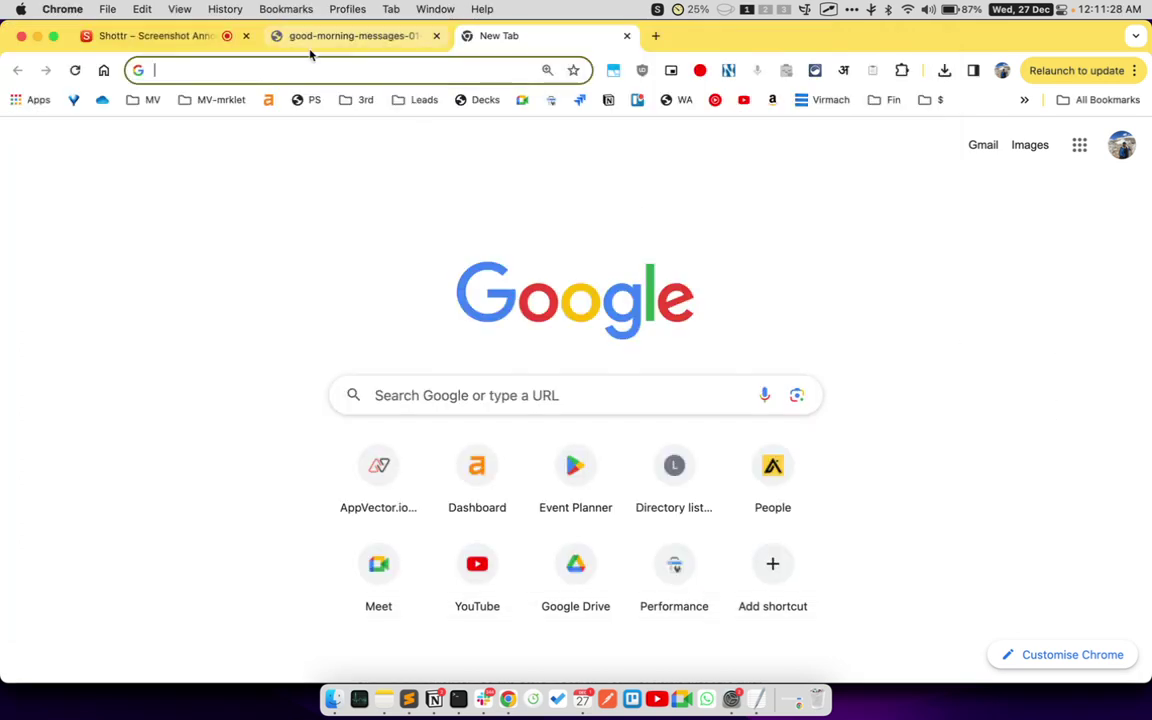
pyautogui.click(281, 42)
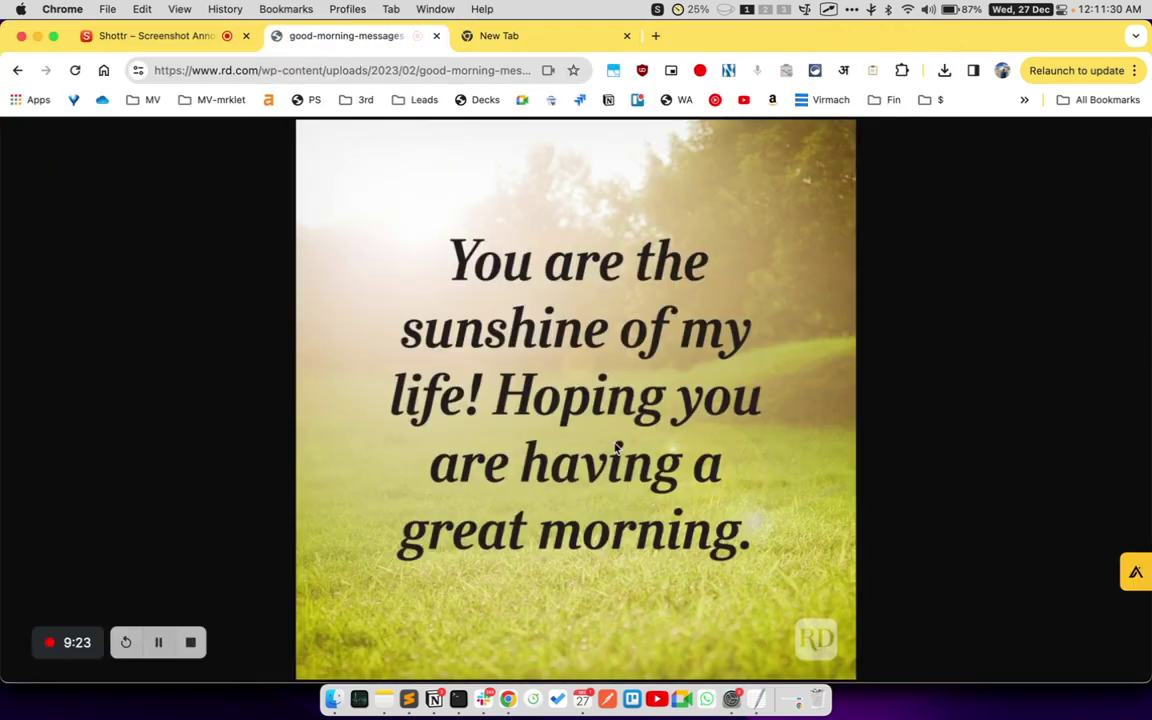
pyautogui.press('super+Tab')
pyautogui.press('super+Tab')
pyautogui.press('super+Tab')
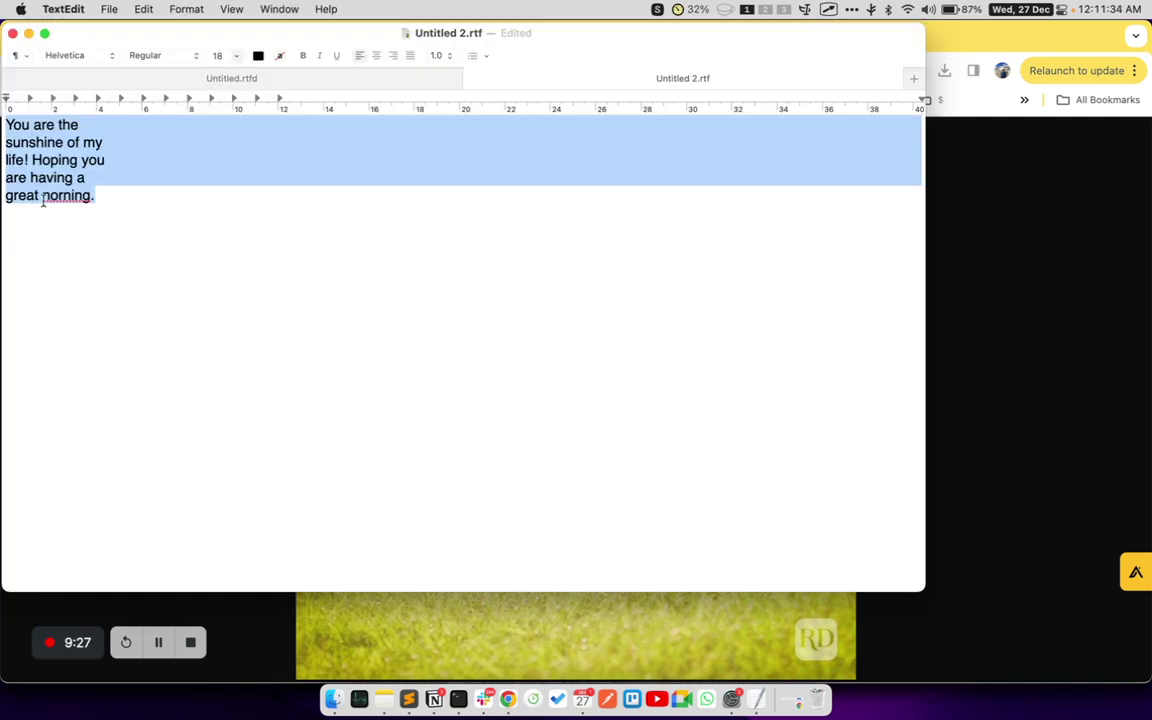
pyautogui.click(43, 197)
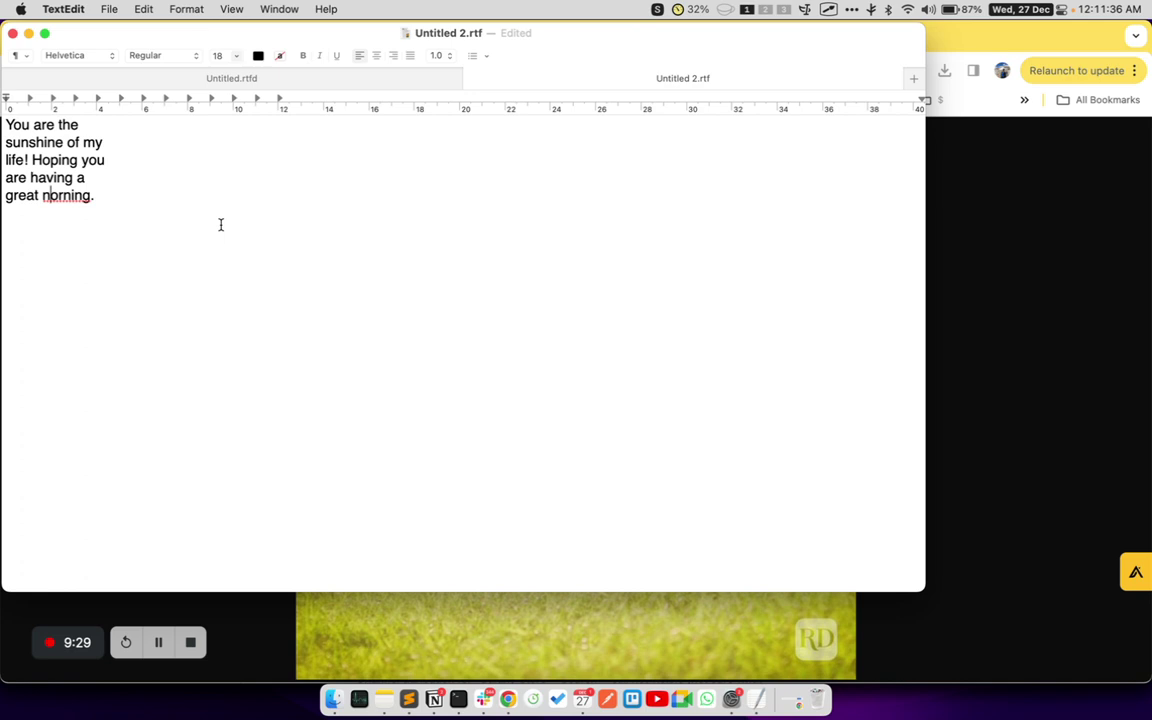
pyautogui.press('BackSpace')
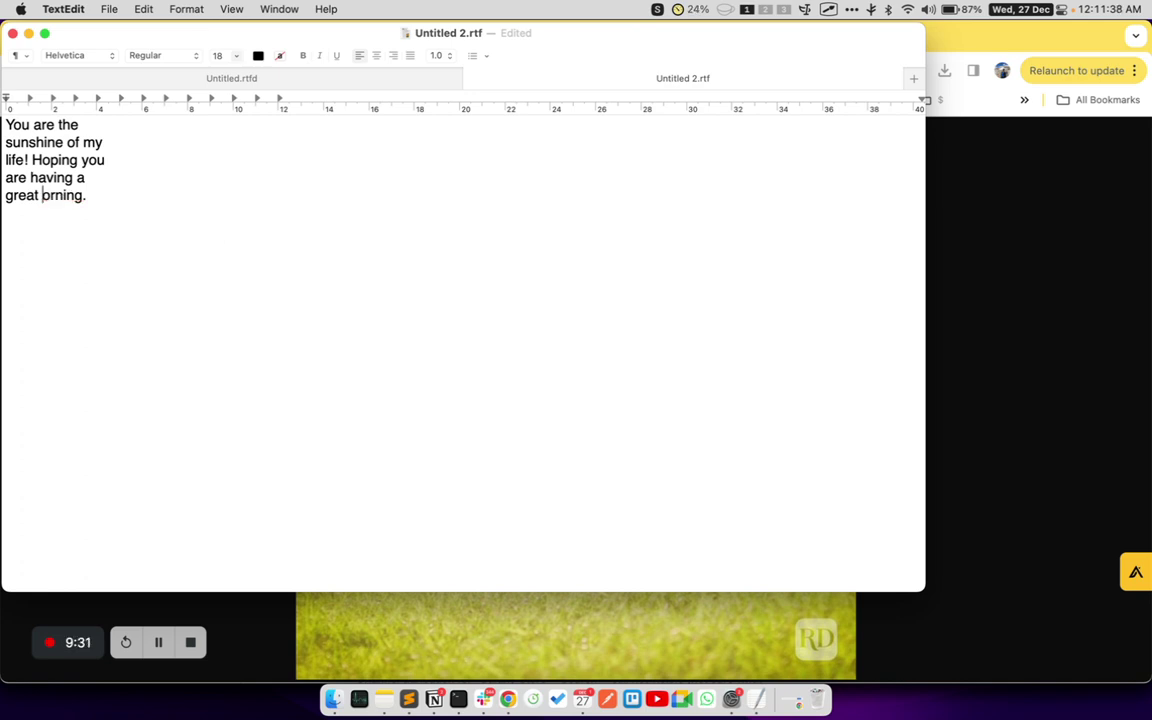
pyautogui.write('m')
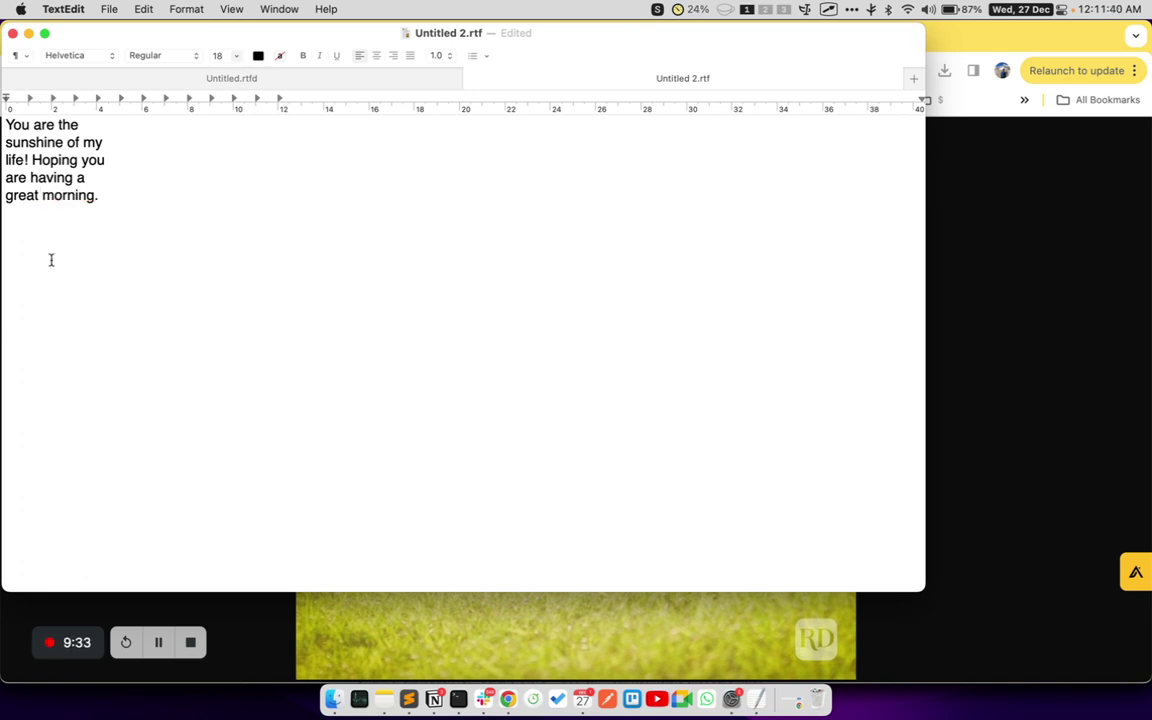
pyautogui.click(116, 197)
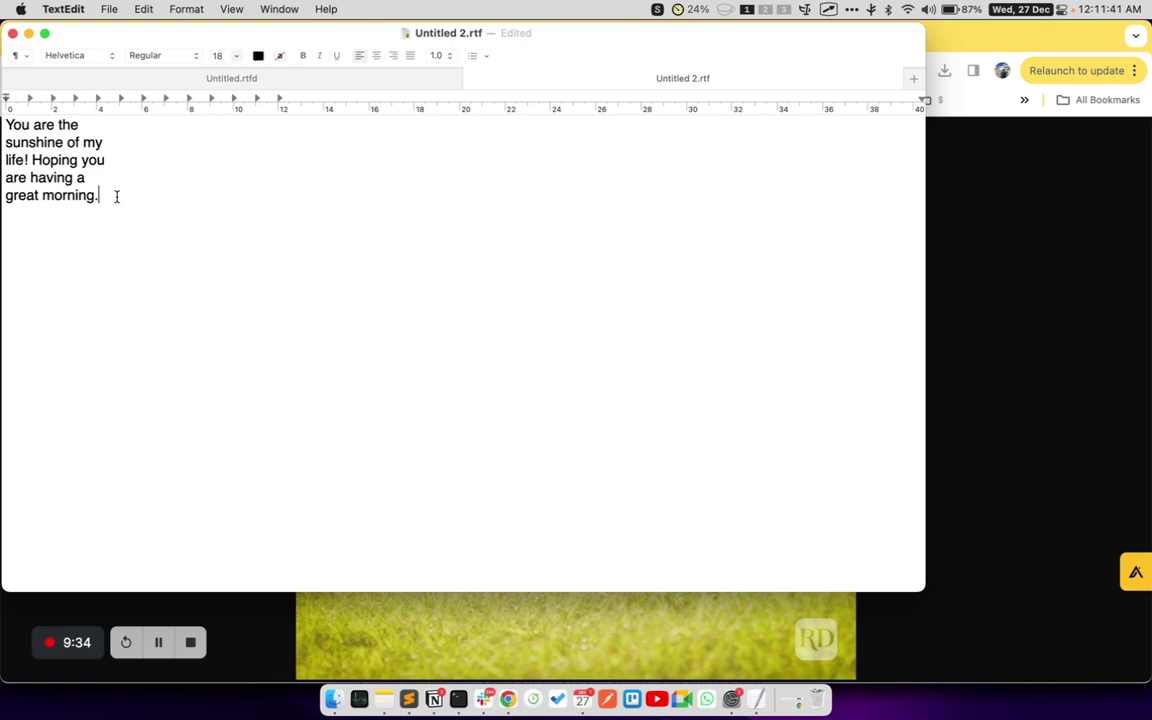
# - Search Google Images in Chrome for "lot of text" and open the Analytics Vidhya text preprocessing image
pyautogui.click(977, 340)
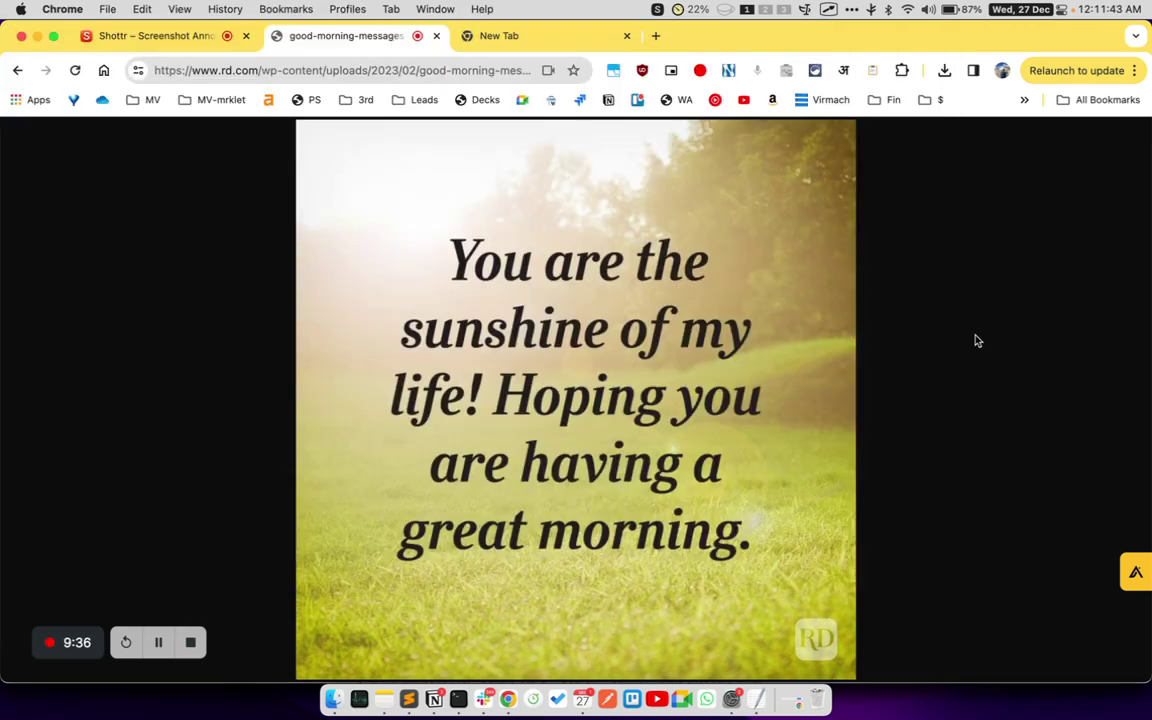
pyautogui.click(535, 40)
pyautogui.write('lot of')
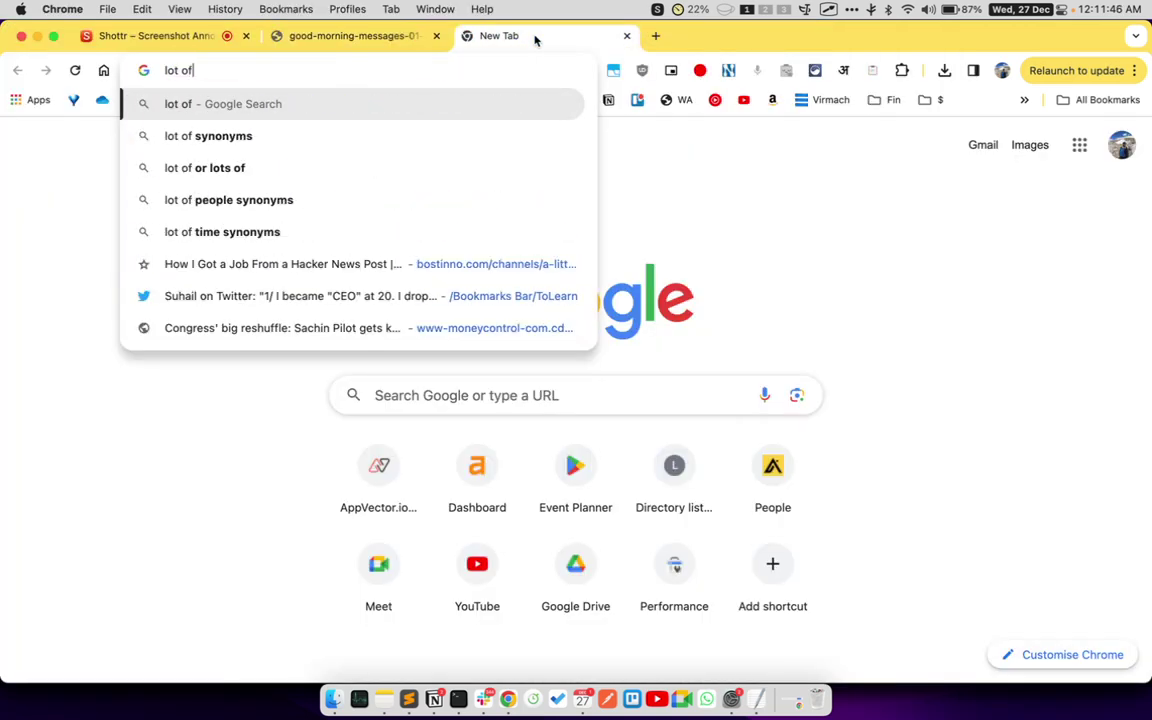
pyautogui.write(' text')
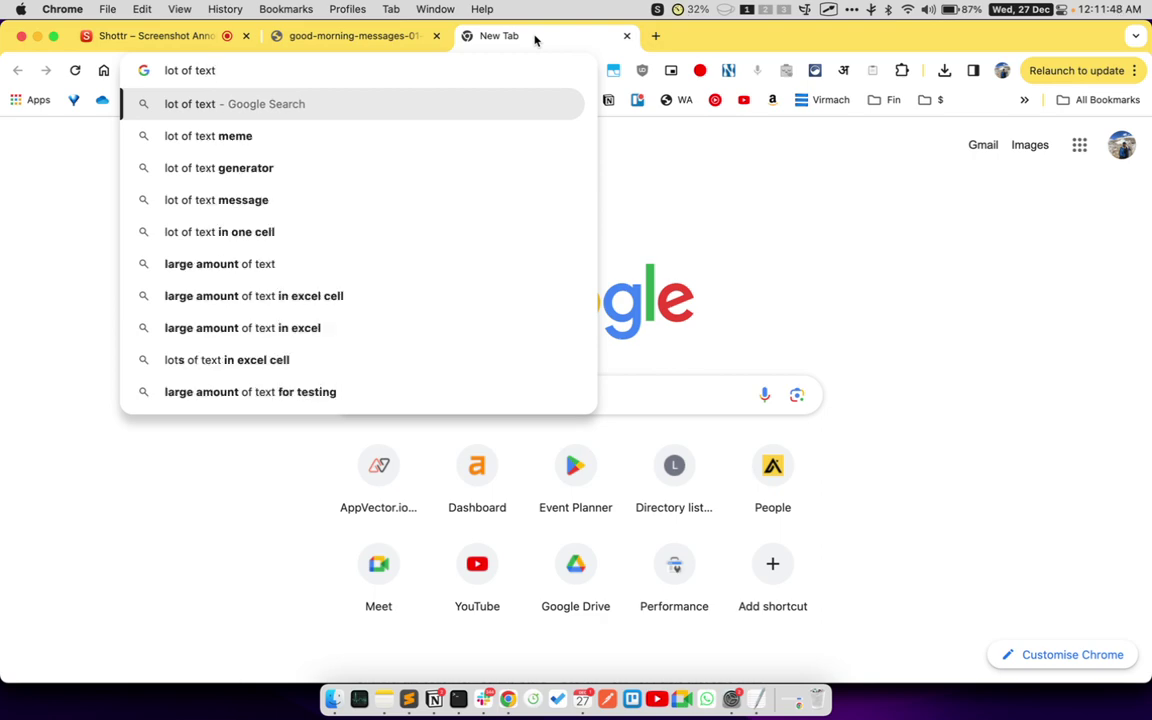
pyautogui.press('Return')
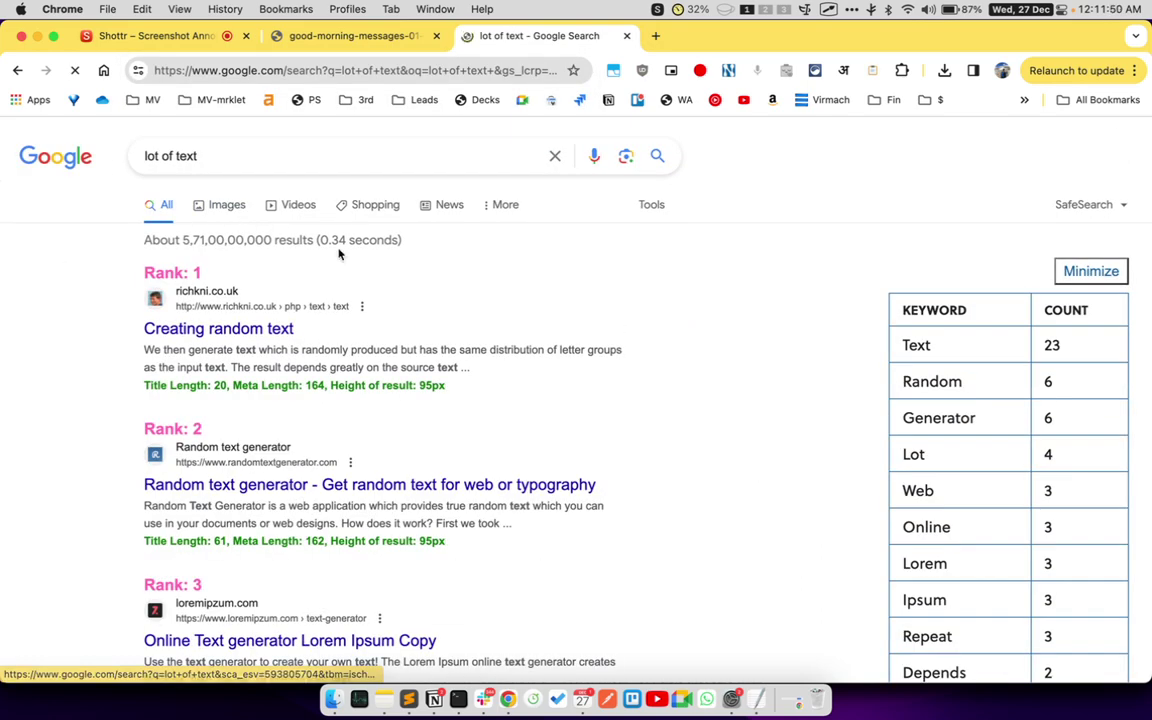
pyautogui.click(226, 204)
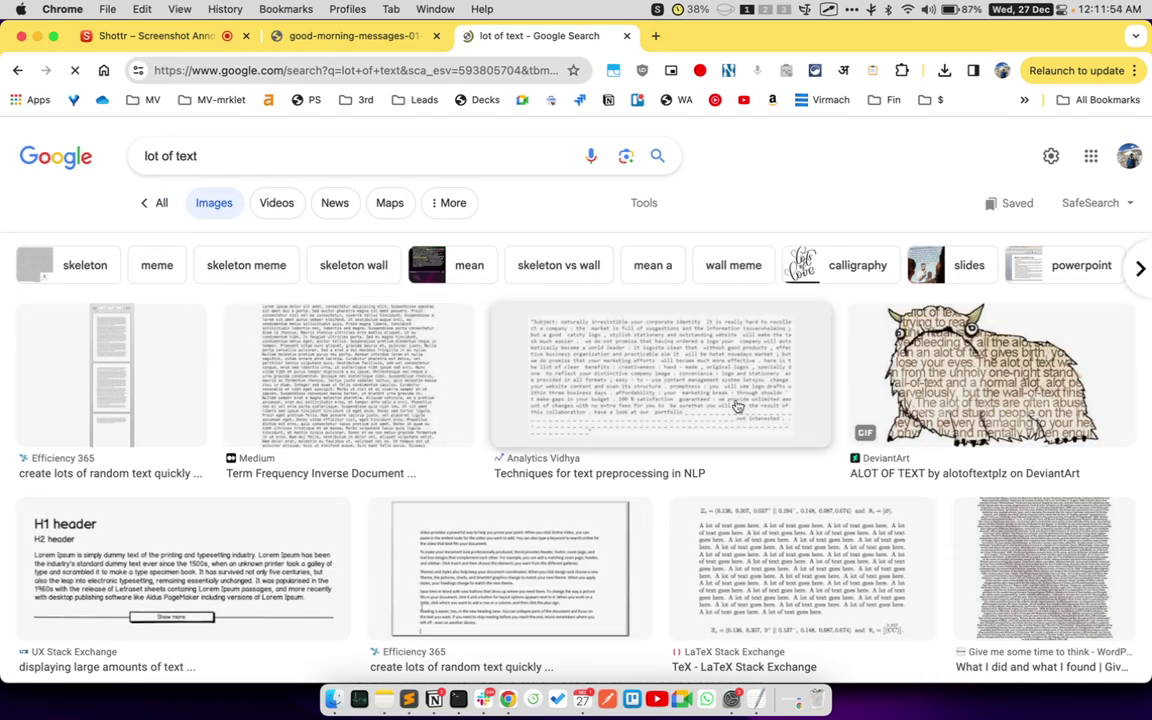
pyautogui.click(738, 403)
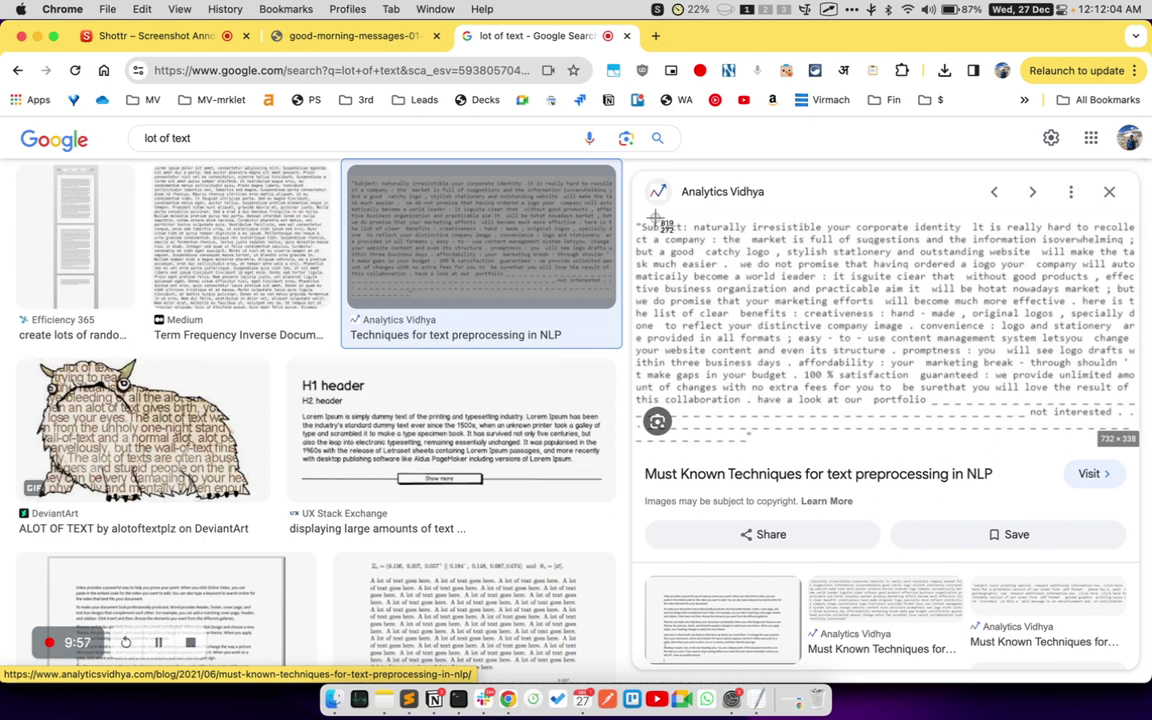
# - Copy the text of the Analytics Vidhya image with Shottr's text recognition and paste it over the quote in TextEdit
pyautogui.press('super+shift+2')
pyautogui.moveTo(628, 222); pyautogui.dragTo(1136, 408)
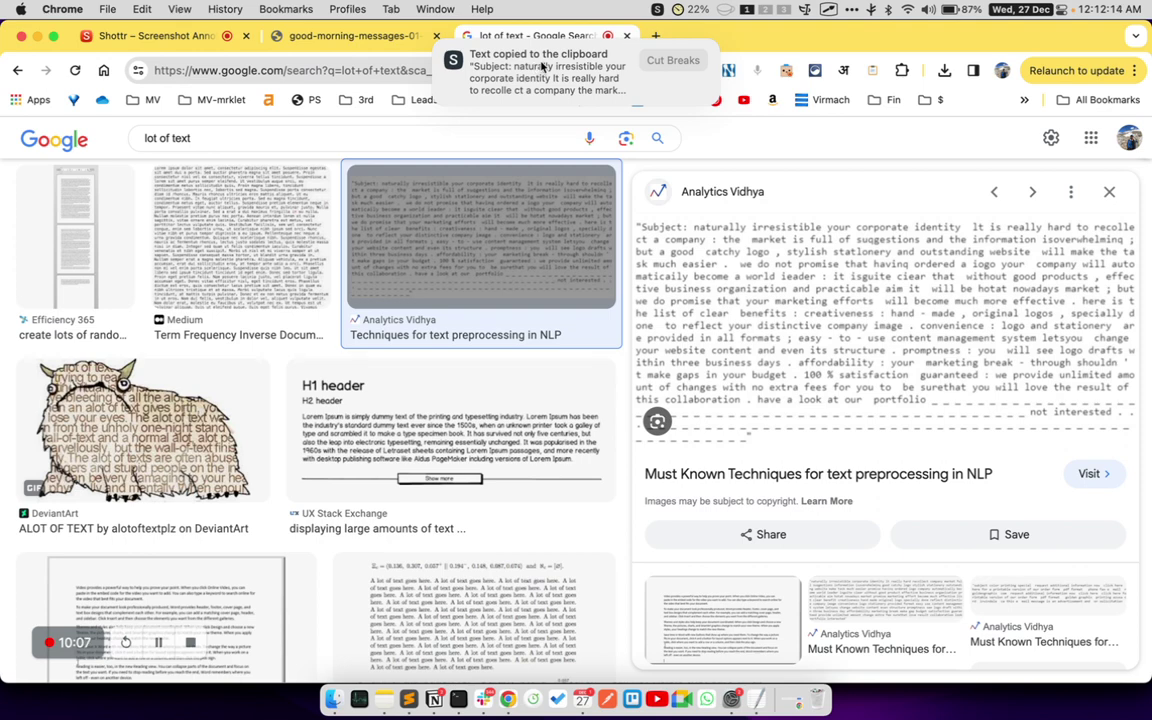
pyautogui.press('super+Tab')
pyautogui.click(108, 9)
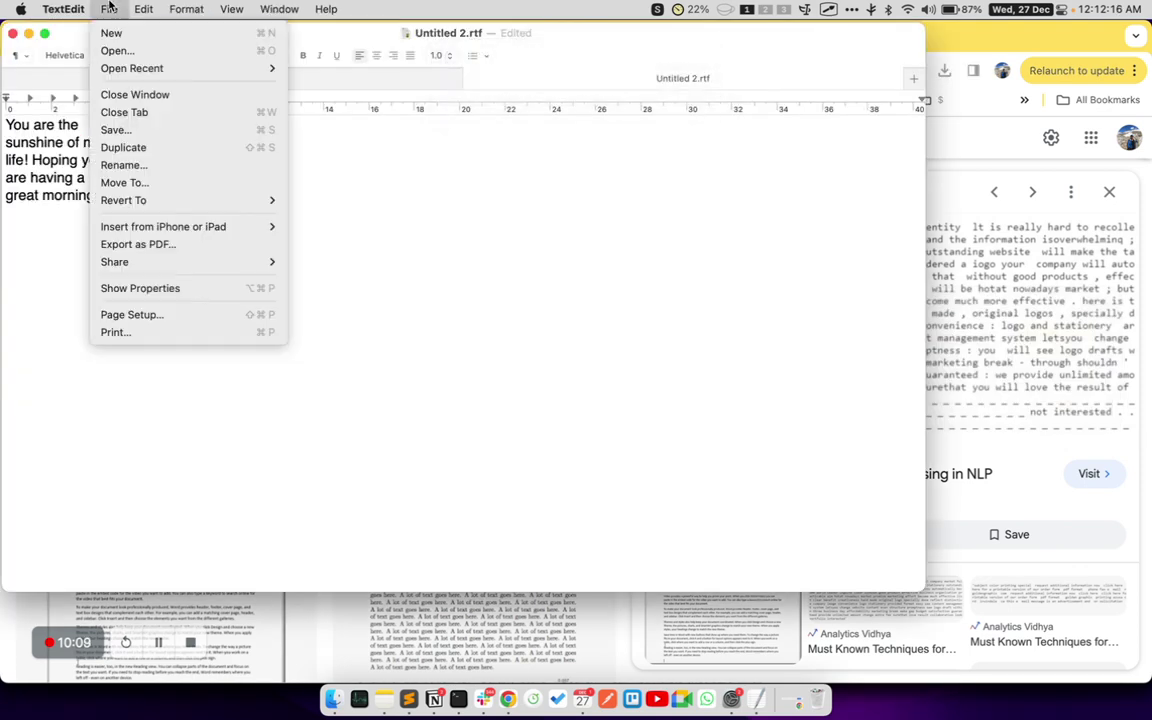
pyautogui.click(195, 206)
pyautogui.press('super+a')
pyautogui.press('BackSpace')
pyautogui.press('super+v')
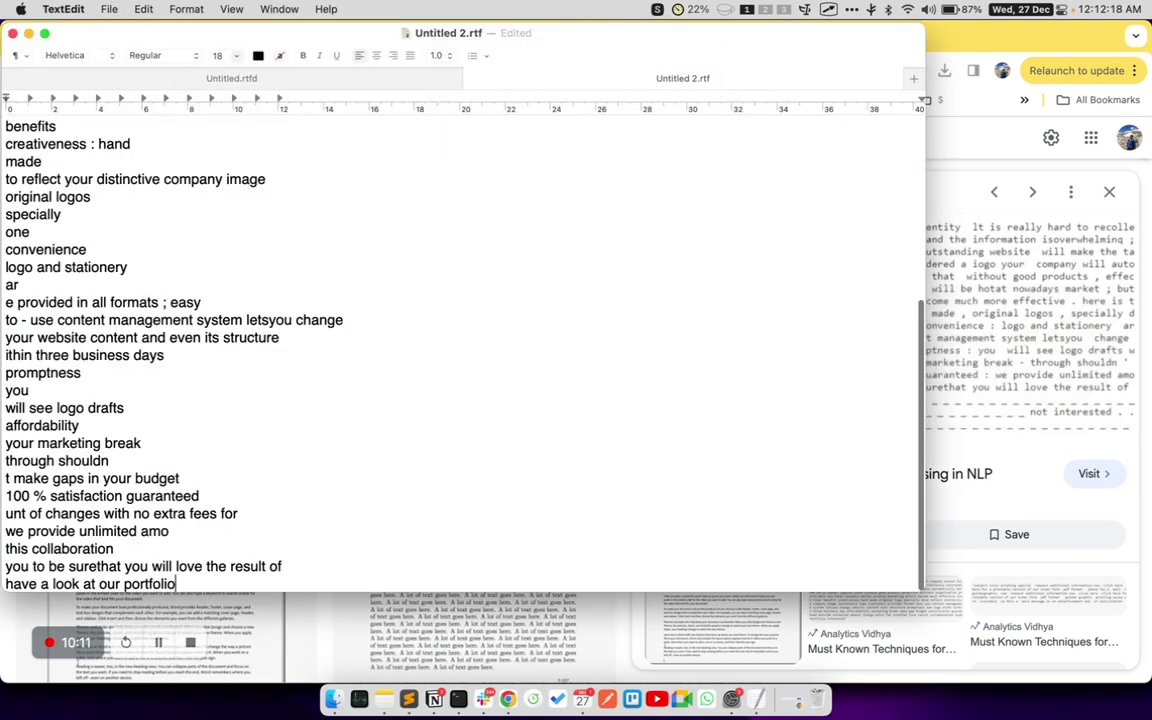
# - Review the pasted text from start to end, then return to the Shottr website in Chrome
pyautogui.scroll(10, 133, 307)
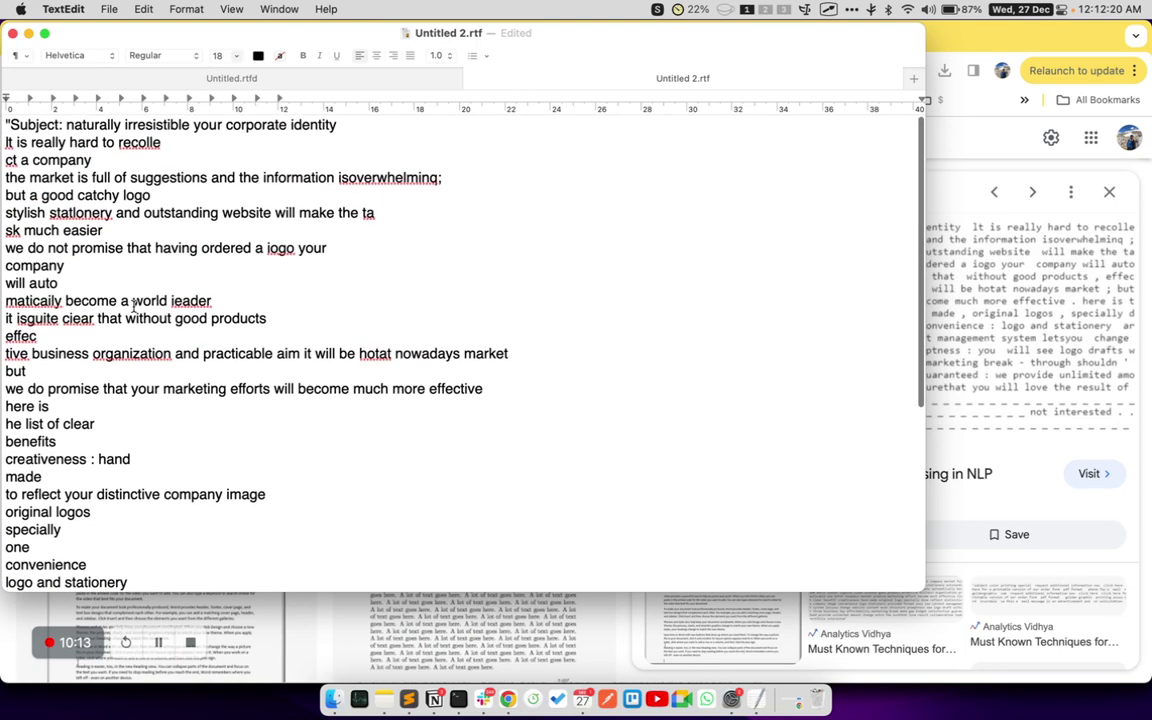
pyautogui.scroll(-6, 133, 307)
pyautogui.scroll(6, 357, 255)
pyautogui.click(962, 116)
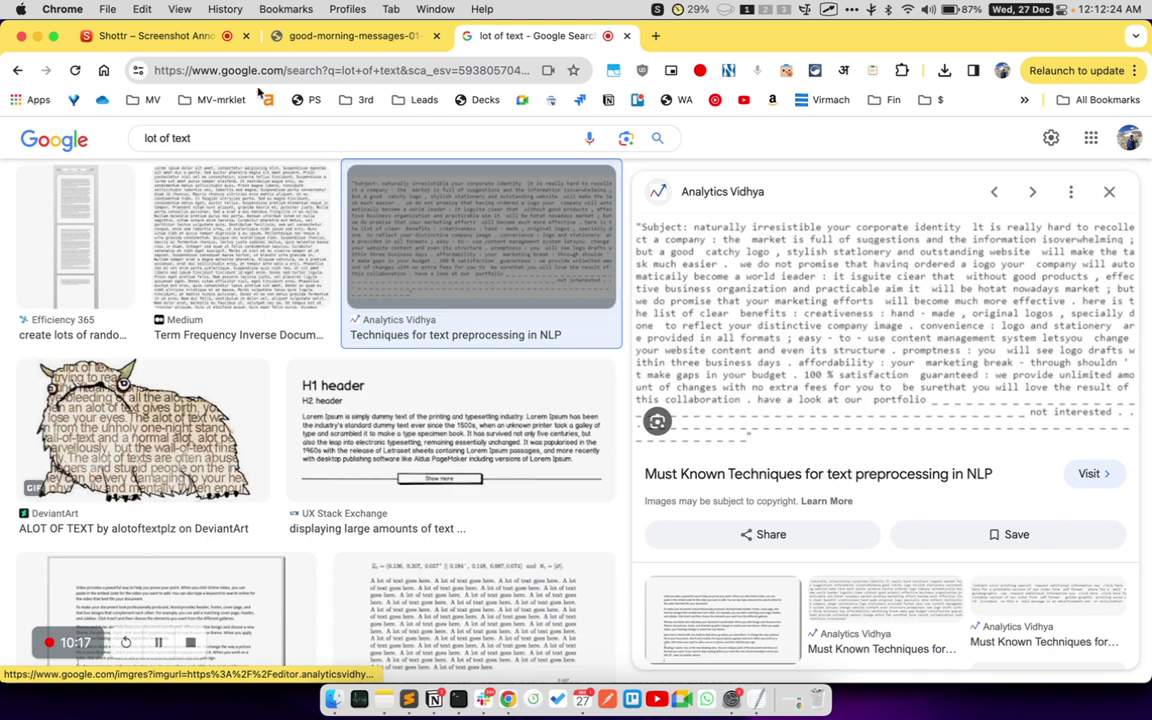
pyautogui.click(150, 35)
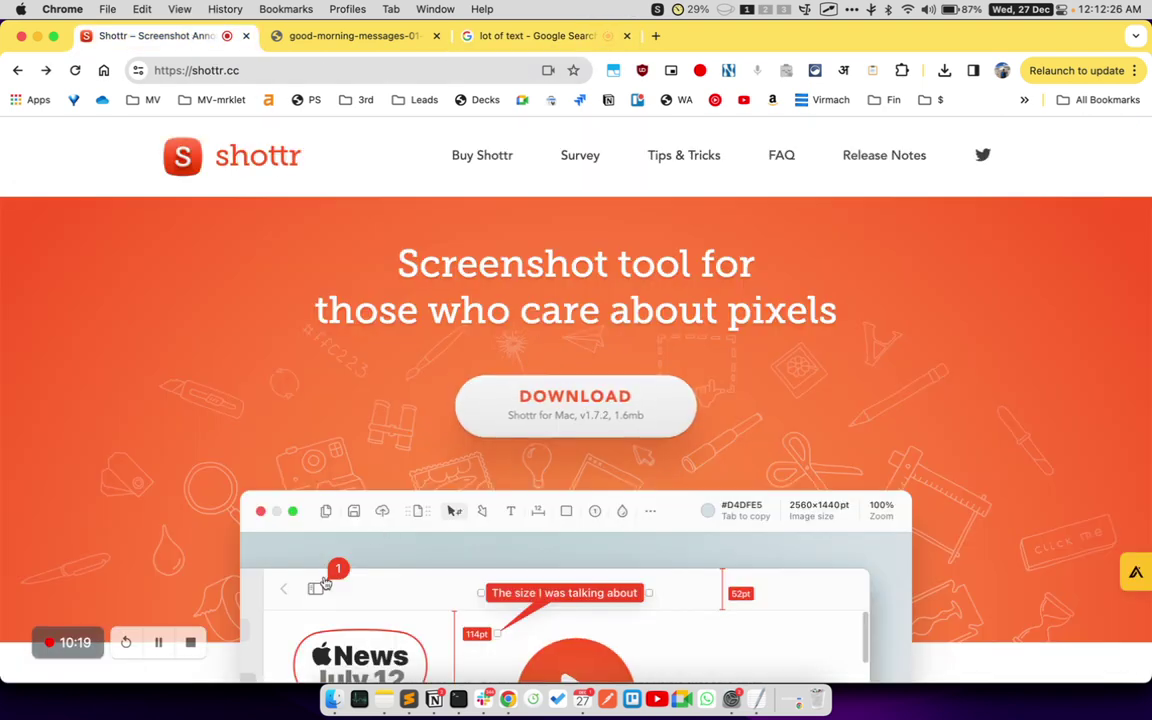